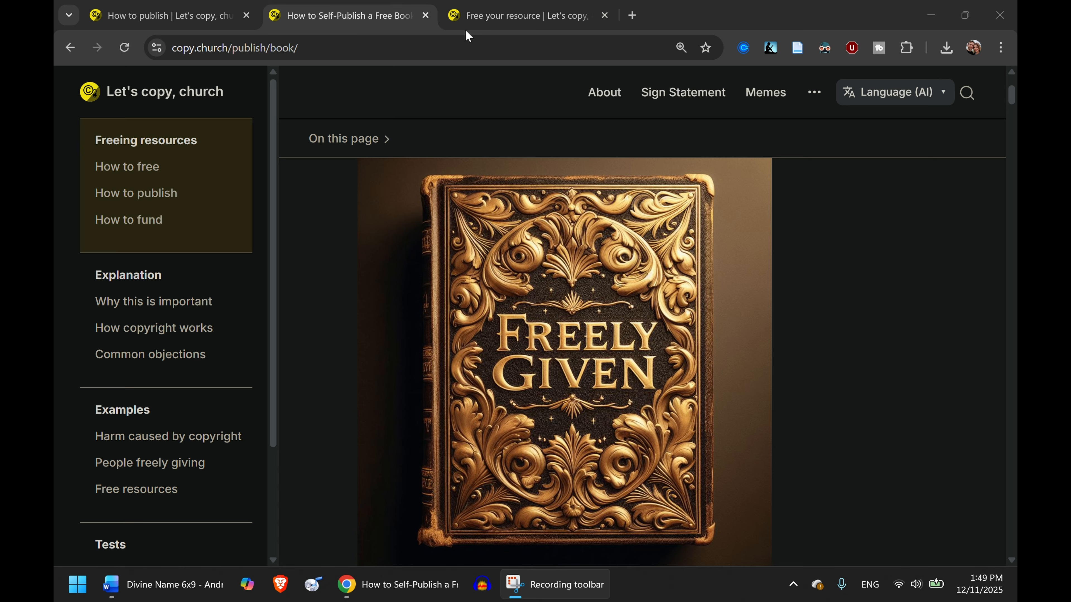
- Switch to the Divine Name 6x9 document in Word and show formatting marks on the title and copyright pages
{"action": "left_click", "coordinate": [175, 591]}
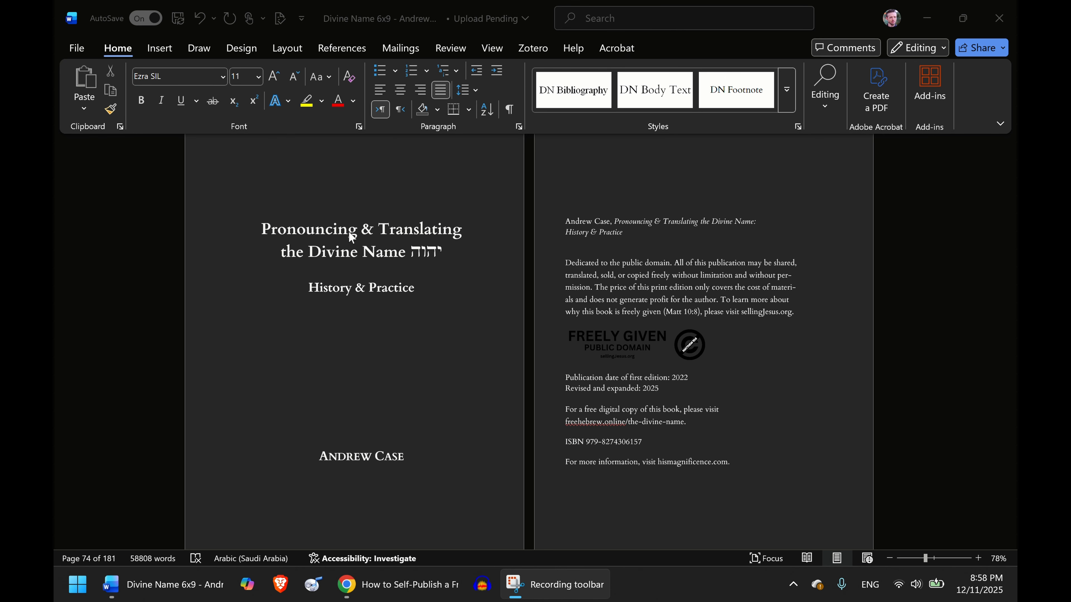
{"action": "left_click", "coordinate": [510, 110]}
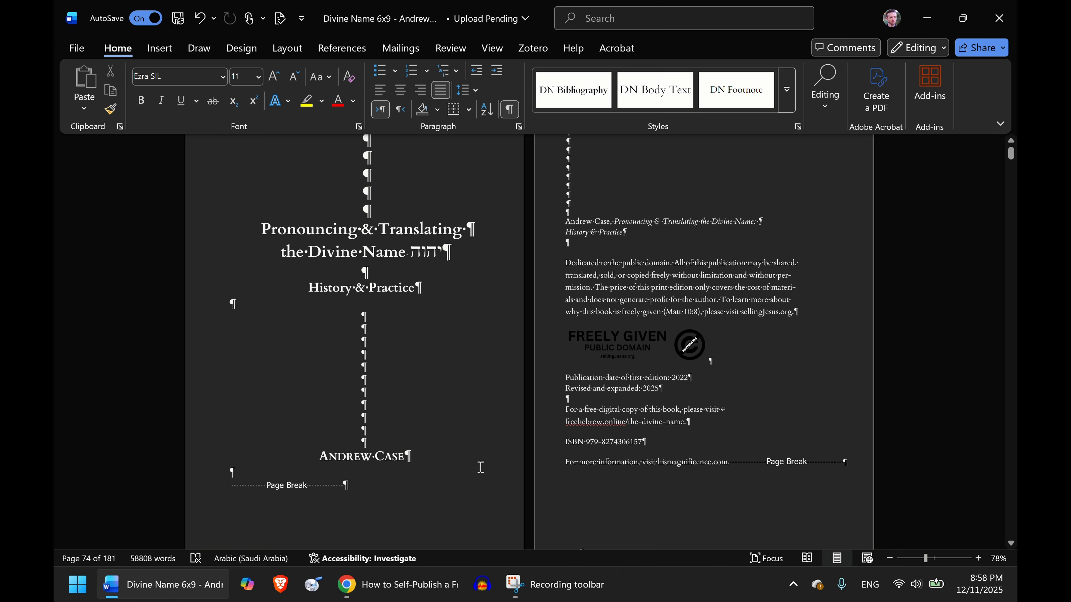
{"action": "scroll", "coordinate": [462, 369], "scroll_direction": "down", "scroll_amount": 1}
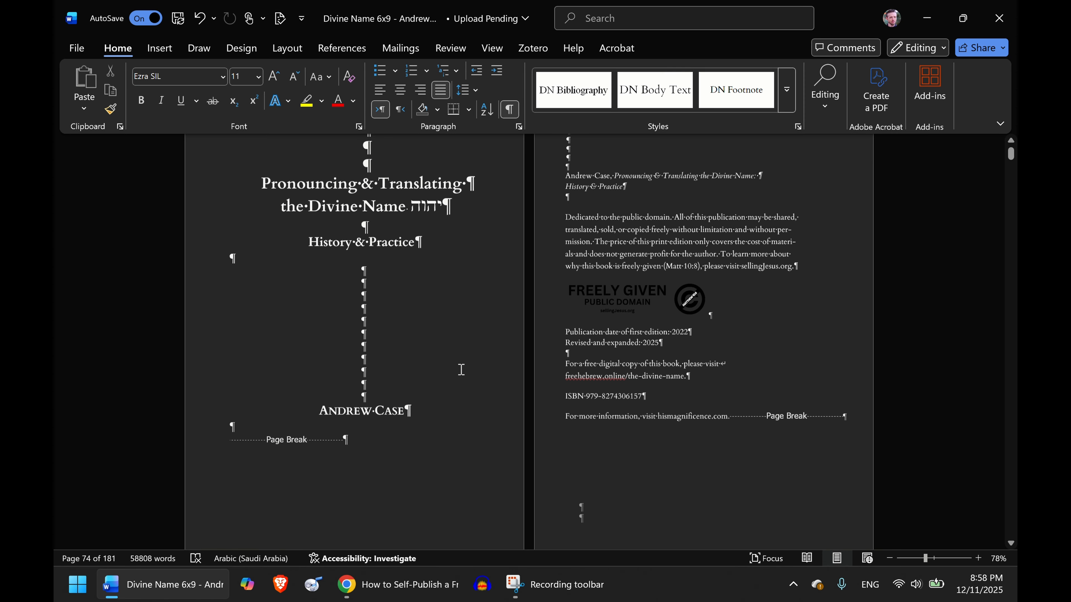
{"action": "scroll", "coordinate": [538, 319], "scroll_direction": "up", "scroll_amount": 3}
{"action": "scroll", "coordinate": [537, 320], "scroll_direction": "down", "scroll_amount": 3}
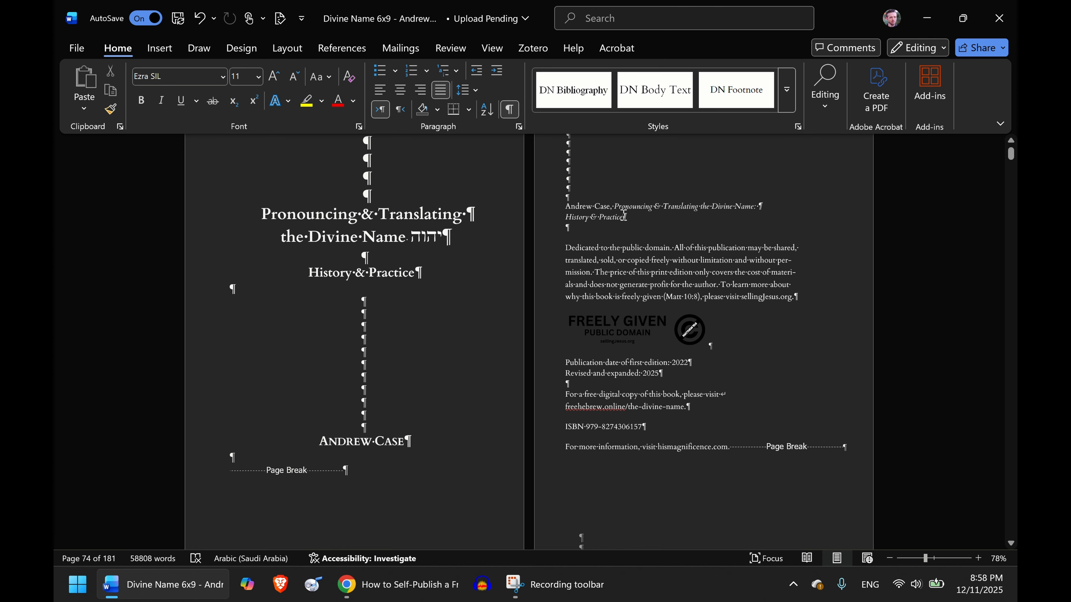
{"action": "scroll", "coordinate": [687, 329], "scroll_direction": "up", "scroll_amount": 1}
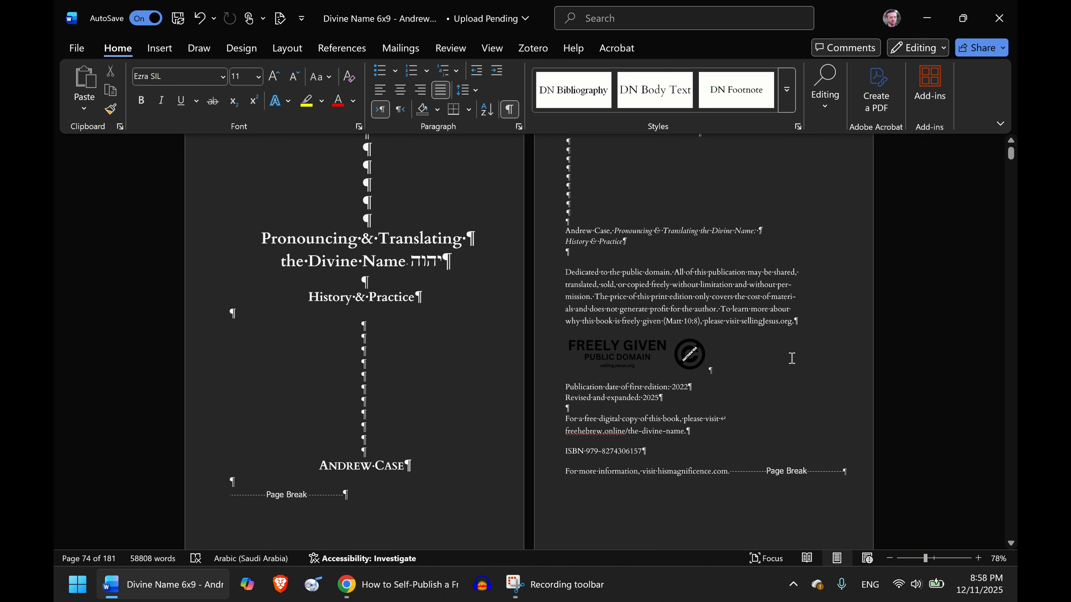
- Enlarge the copyright page to 160% zoom and hide the formatting marks to read the public domain notice
{"action": "left_click", "coordinate": [979, 560]}
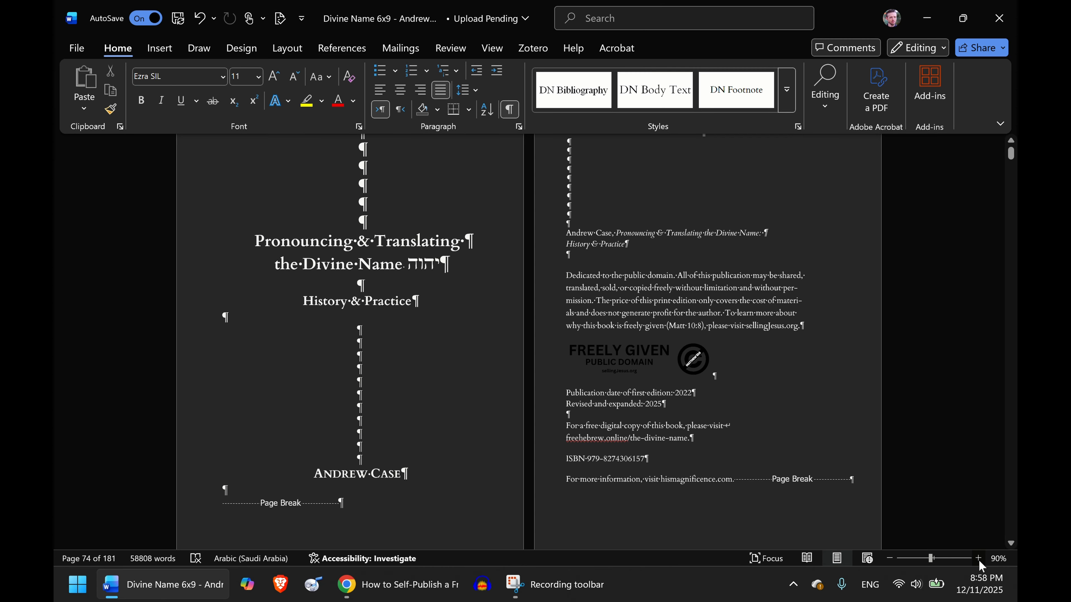
{"action": "left_click", "coordinate": [979, 560]}
{"action": "left_click", "coordinate": [979, 560]}
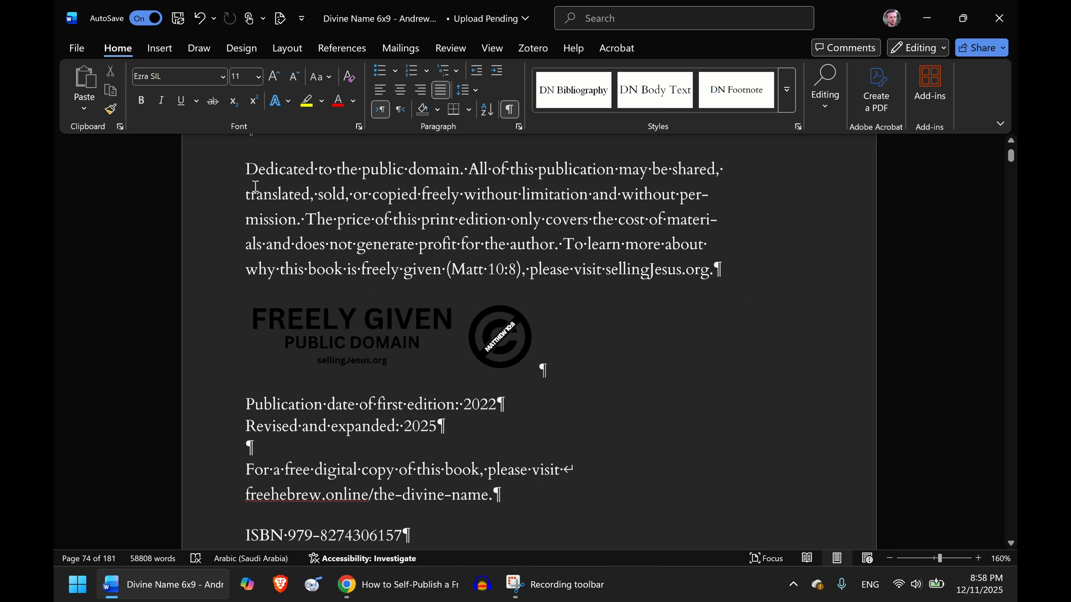
{"action": "left_click", "coordinate": [510, 110]}
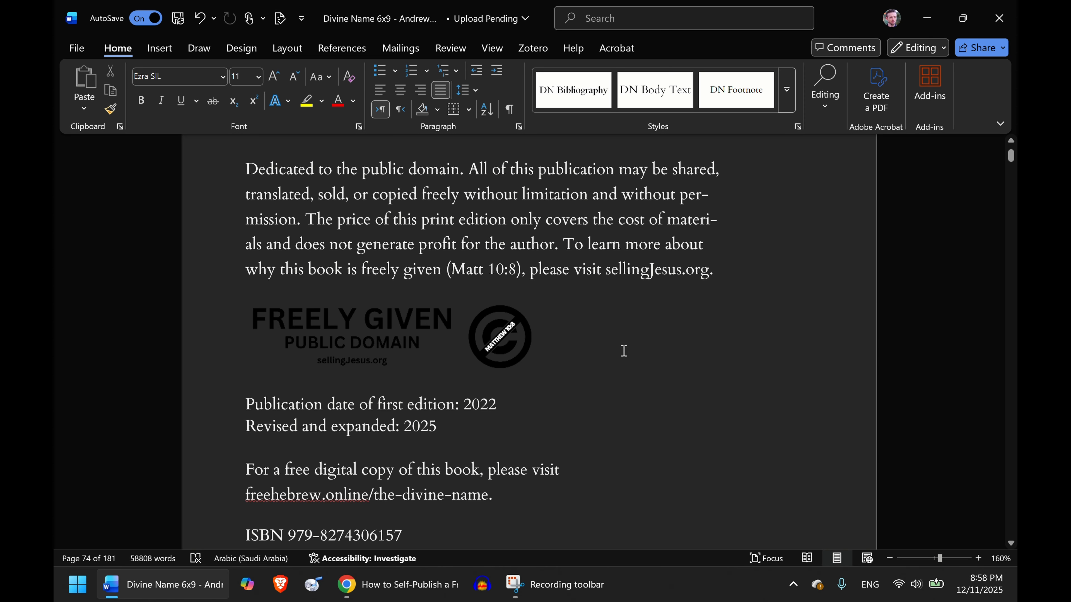
- Switch to Chrome and look over the opening of the article on self-publishing a truly free book
{"action": "left_click", "coordinate": [352, 584]}
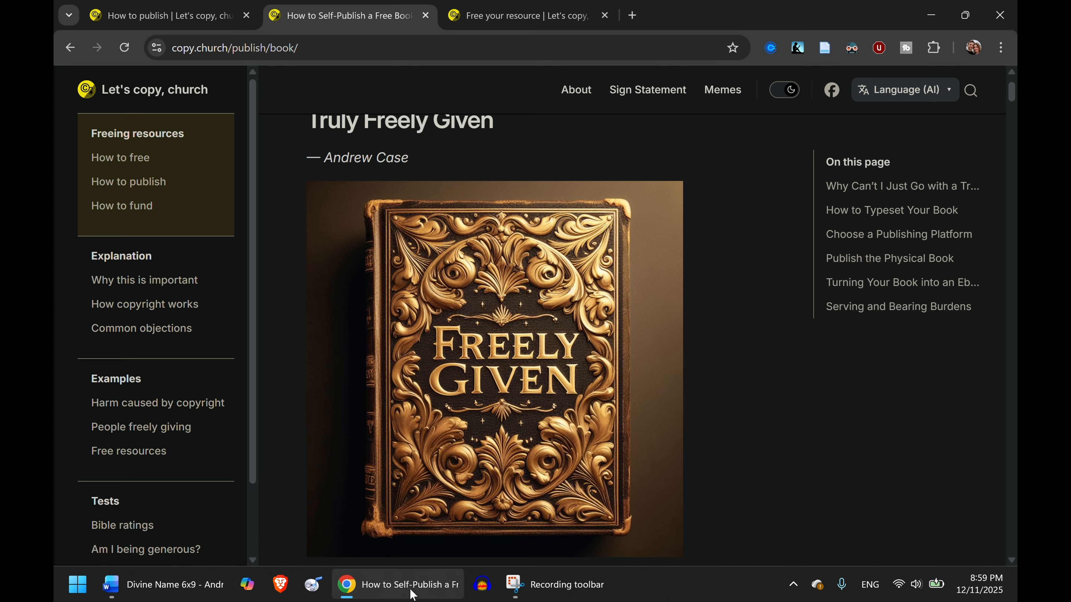
{"action": "scroll", "coordinate": [474, 338], "scroll_direction": "up", "scroll_amount": 2}
{"action": "scroll", "coordinate": [320, 168], "scroll_direction": "down", "scroll_amount": 1}
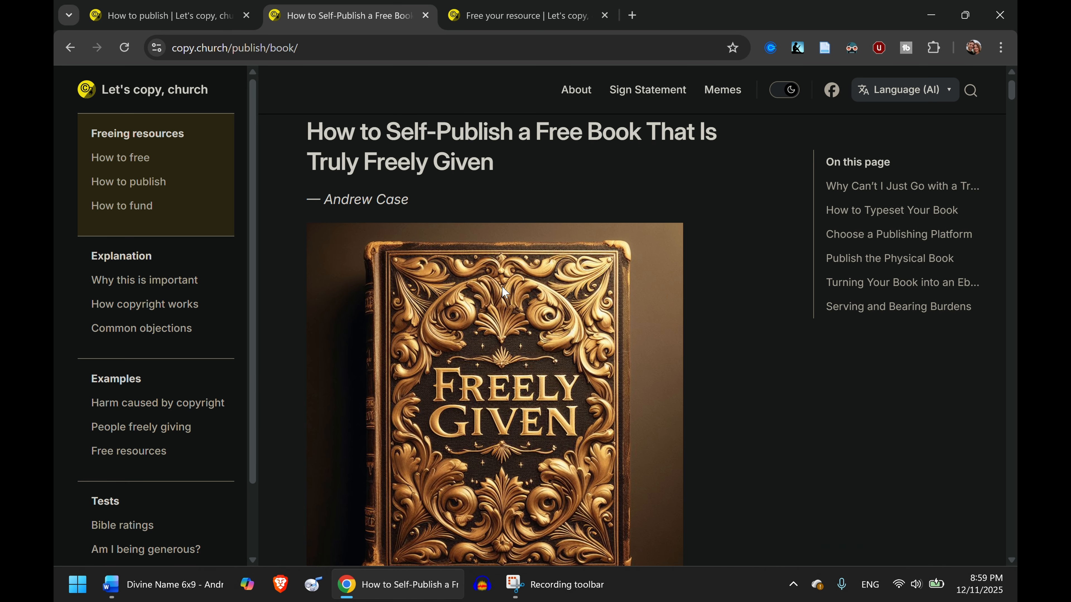
{"action": "scroll", "coordinate": [540, 338], "scroll_direction": "down", "scroll_amount": 1}
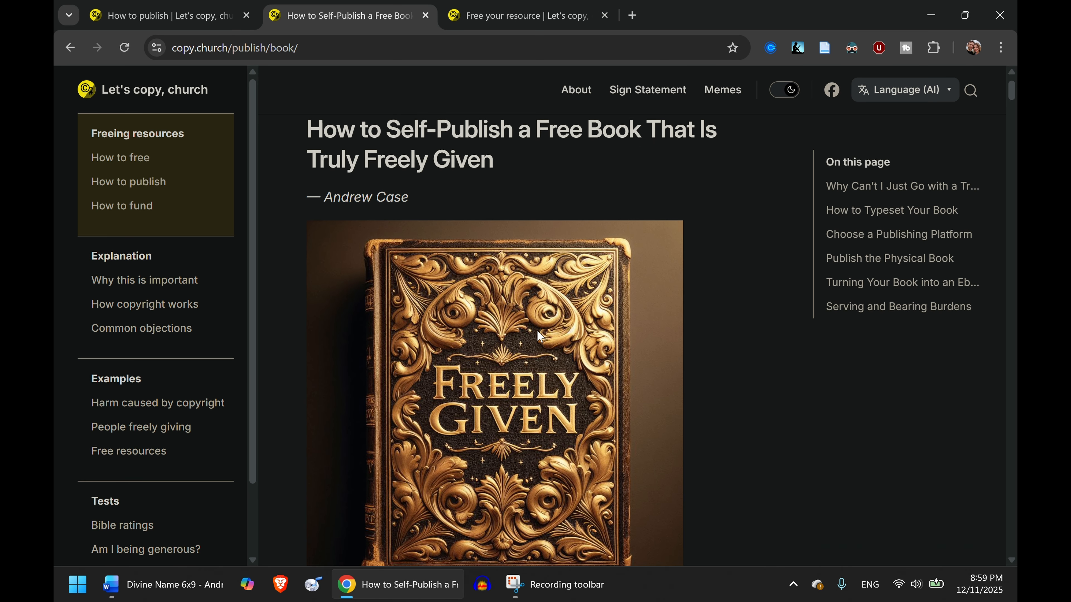
{"action": "scroll", "coordinate": [540, 336], "scroll_direction": "up", "scroll_amount": 2}
{"action": "scroll", "coordinate": [539, 336], "scroll_direction": "down", "scroll_amount": 3}
{"action": "scroll", "coordinate": [540, 337], "scroll_direction": "up", "scroll_amount": 1}
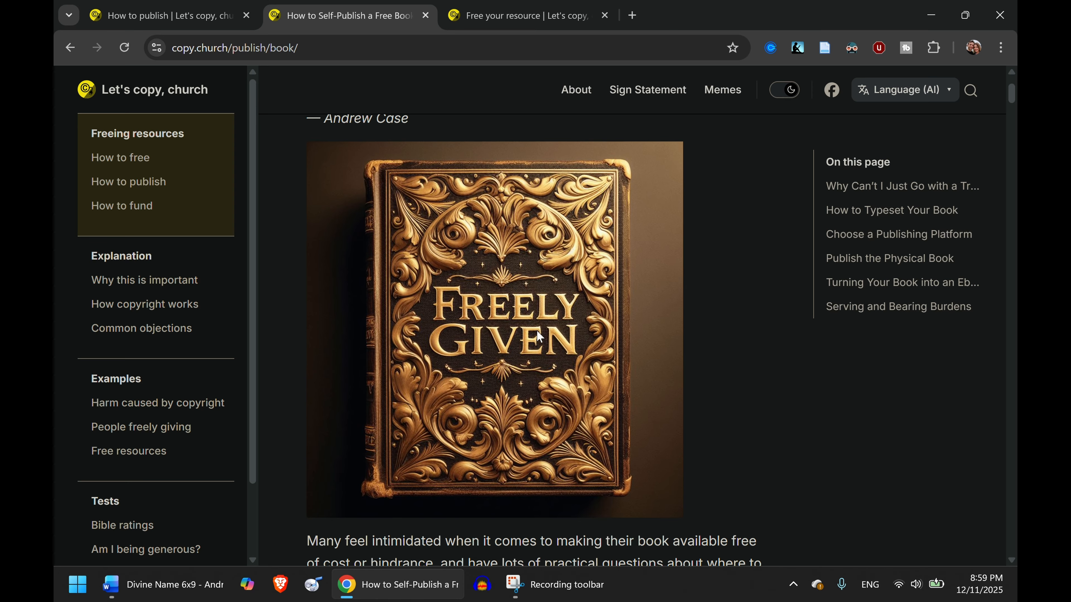
{"action": "scroll", "coordinate": [540, 337], "scroll_direction": "up", "scroll_amount": 1}
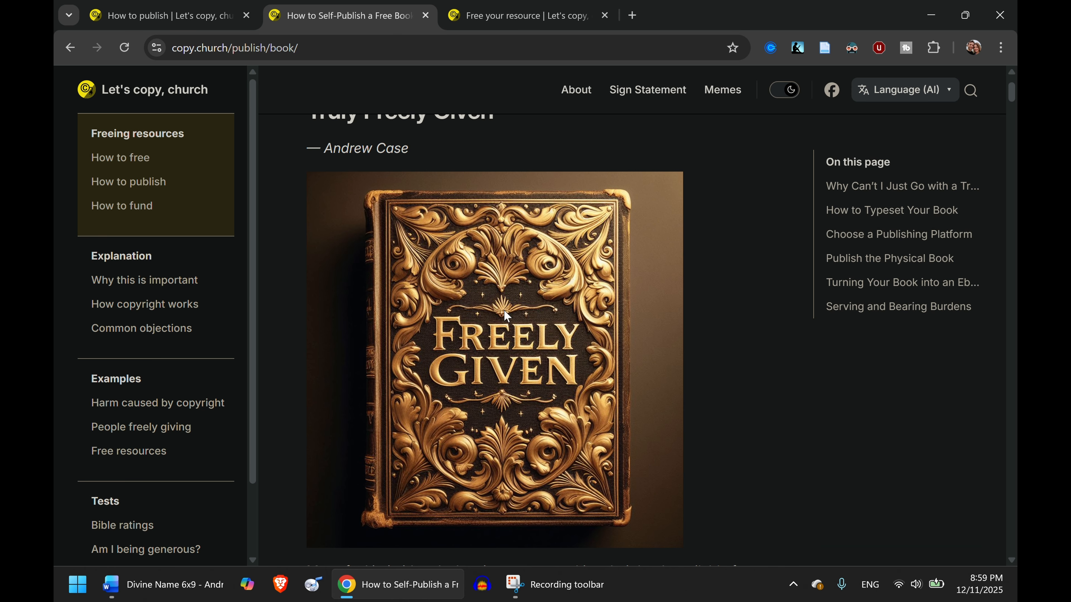
- Open the site's How to free page and examine the preferred badge choices and the image options for the white Freely Given badge
{"action": "left_click", "coordinate": [125, 170]}
{"action": "scroll", "coordinate": [544, 294], "scroll_direction": "down", "scroll_amount": 8}
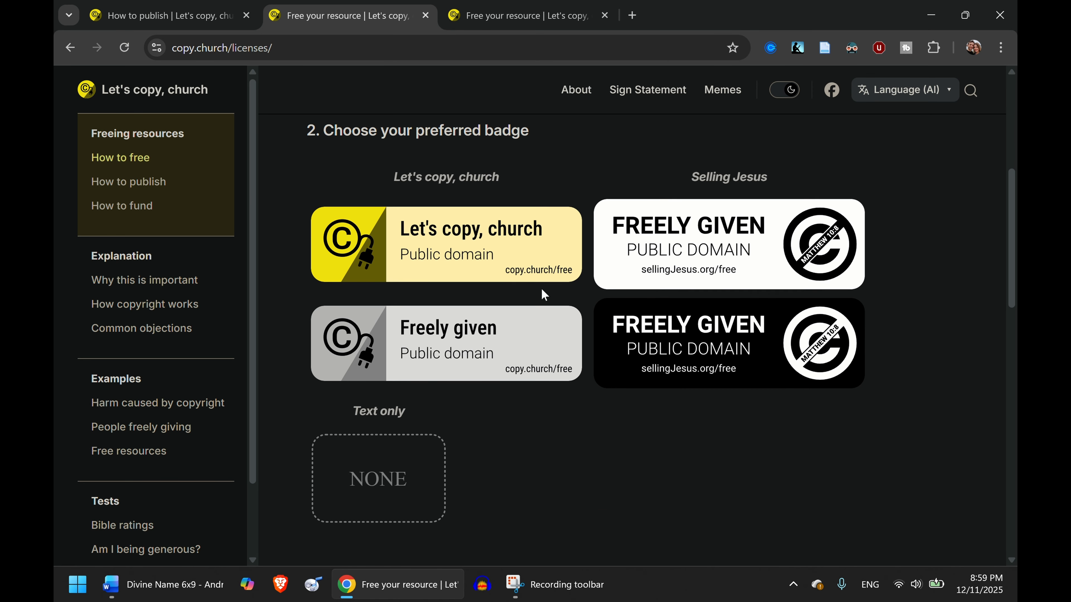
{"action": "scroll", "coordinate": [544, 294], "scroll_direction": "up", "scroll_amount": 1}
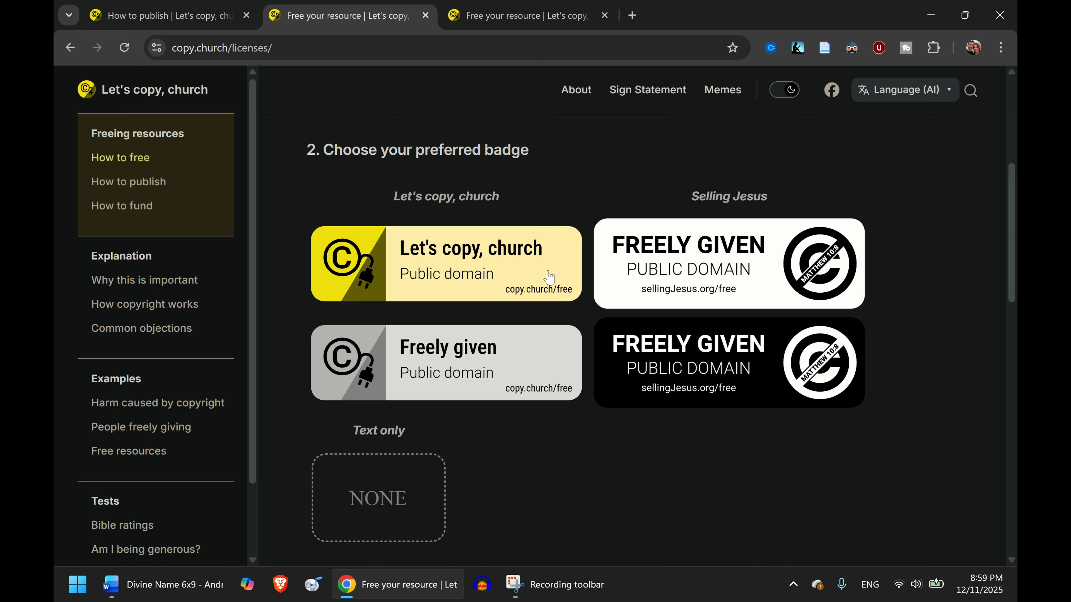
{"action": "right_click", "coordinate": [623, 260]}
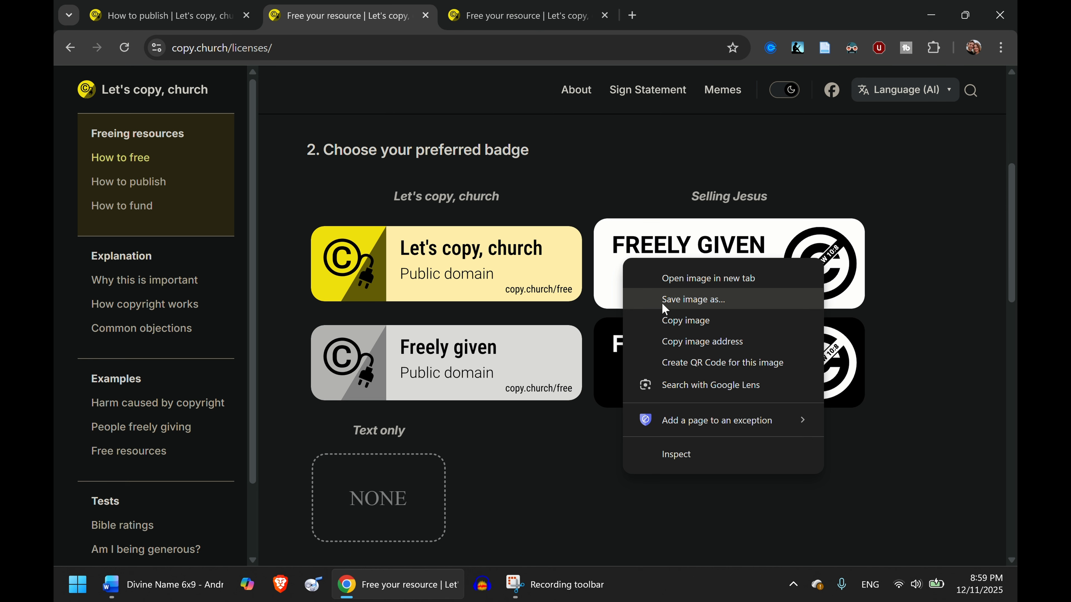
{"action": "left_click", "coordinate": [577, 460]}
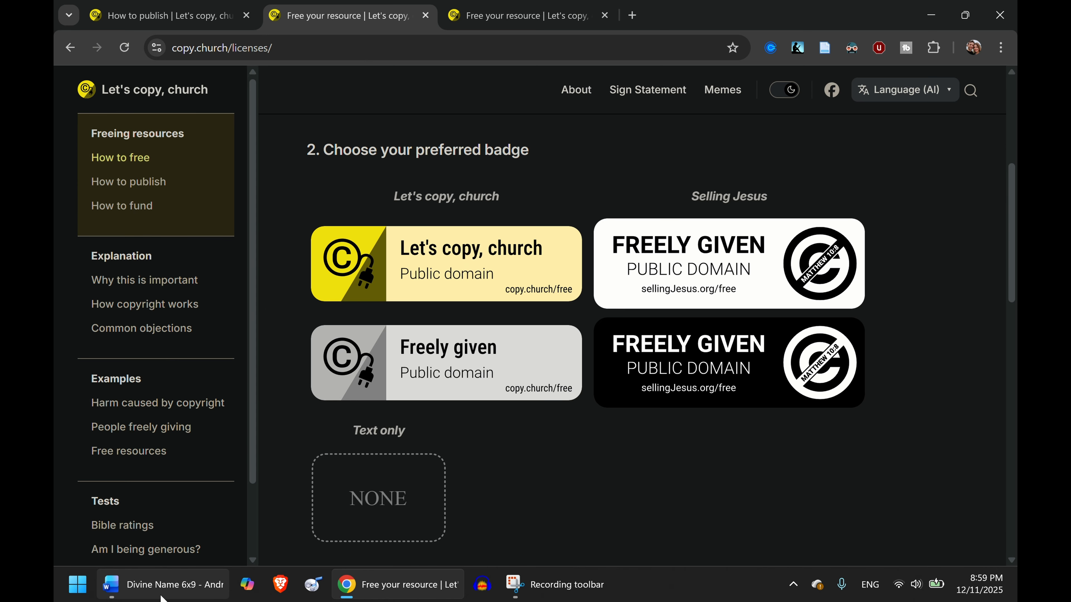
- Switch back to the Word document and examine the dedication page through to the Contents with formatting marks shown
{"action": "left_click", "coordinate": [162, 584]}
{"action": "scroll", "coordinate": [514, 294], "scroll_direction": "down", "scroll_amount": 2}
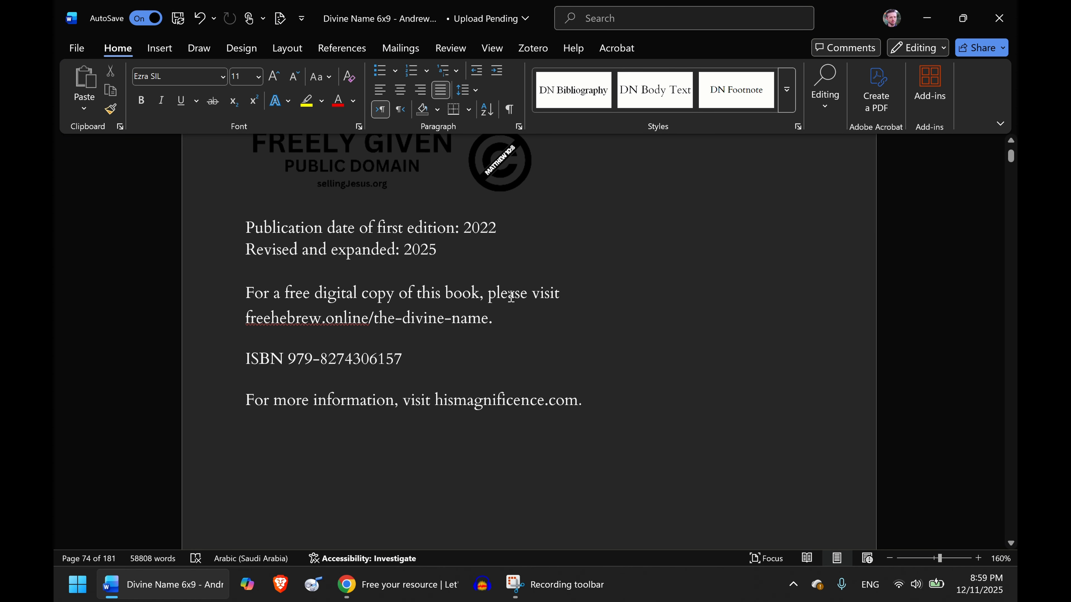
{"action": "scroll", "coordinate": [508, 298], "scroll_direction": "down", "scroll_amount": 3}
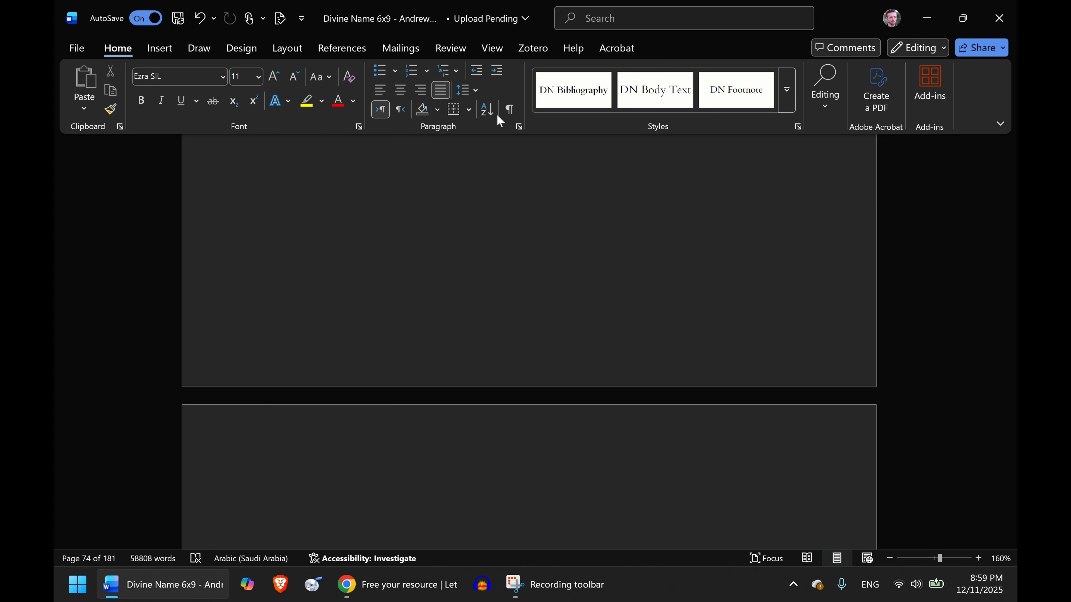
{"action": "left_click", "coordinate": [509, 109]}
{"action": "scroll", "coordinate": [499, 213], "scroll_direction": "down", "scroll_amount": 3}
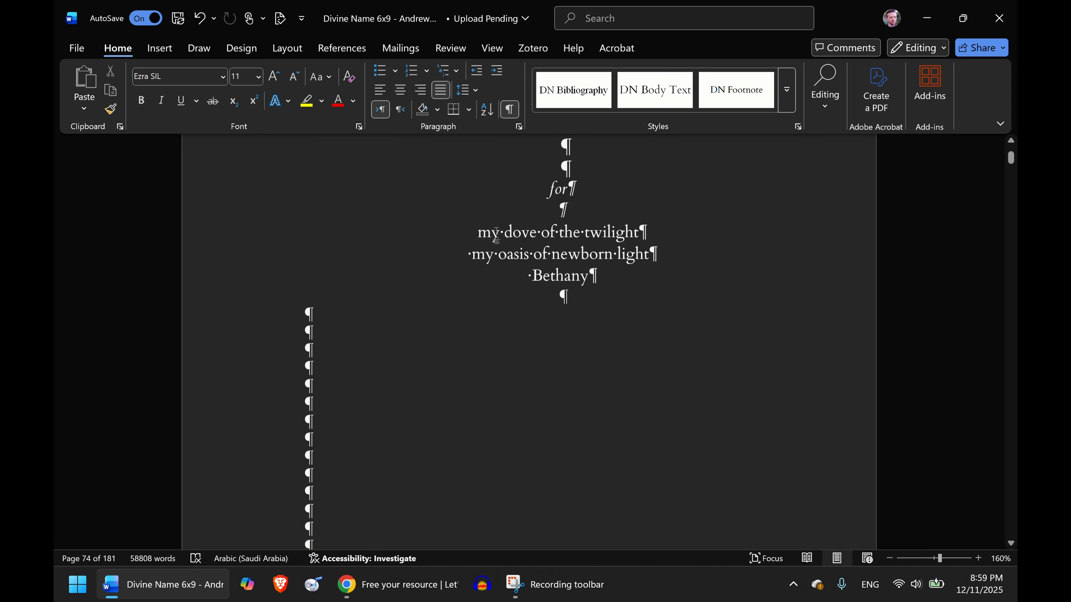
{"action": "scroll", "coordinate": [497, 236], "scroll_direction": "down", "scroll_amount": 10}
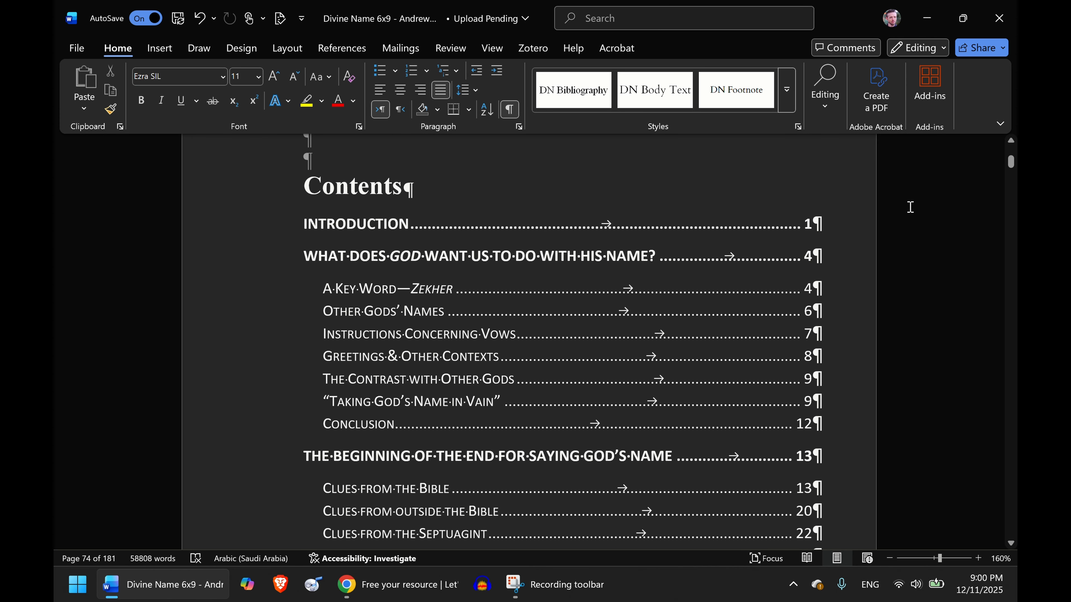
- Hide the formatting marks and reduce the zoom to 95% to view the Contents pages side by side
{"action": "left_click", "coordinate": [509, 110]}
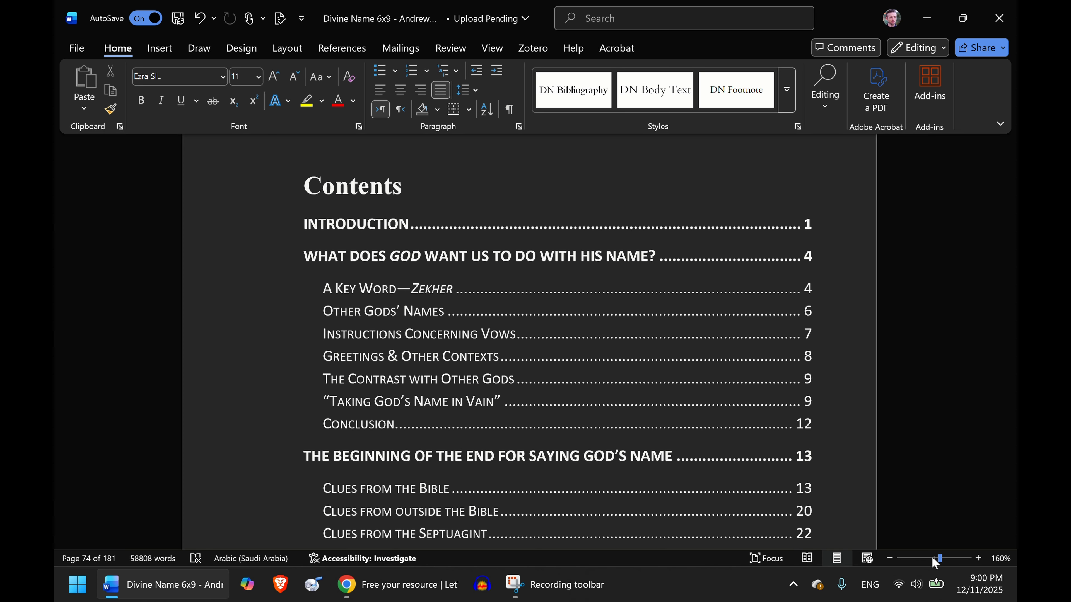
{"action": "left_click", "coordinate": [932, 558]}
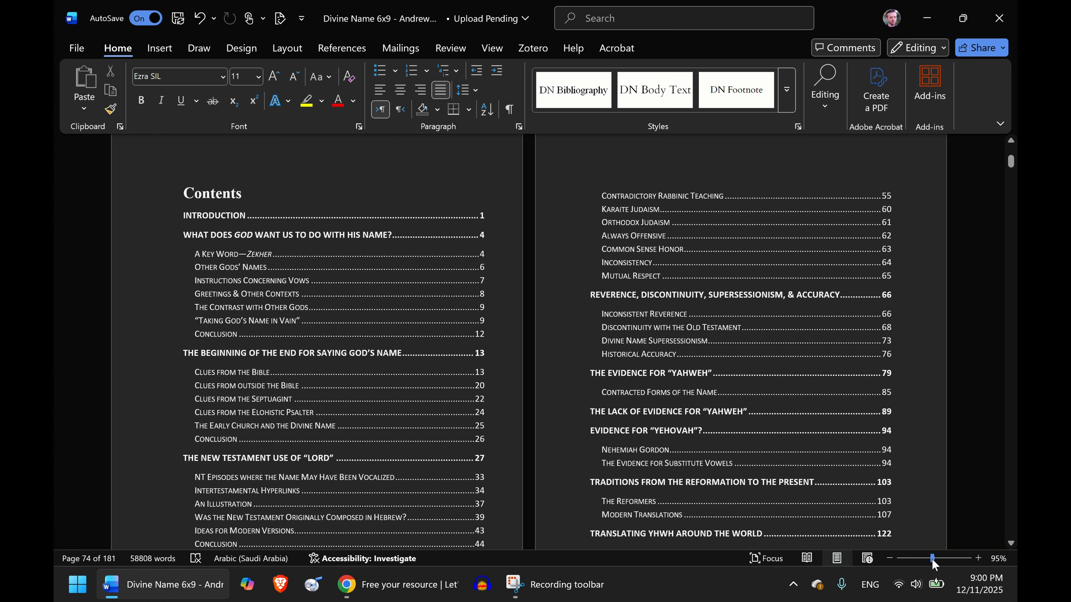
{"action": "scroll", "coordinate": [787, 359], "scroll_direction": "down", "scroll_amount": 1}
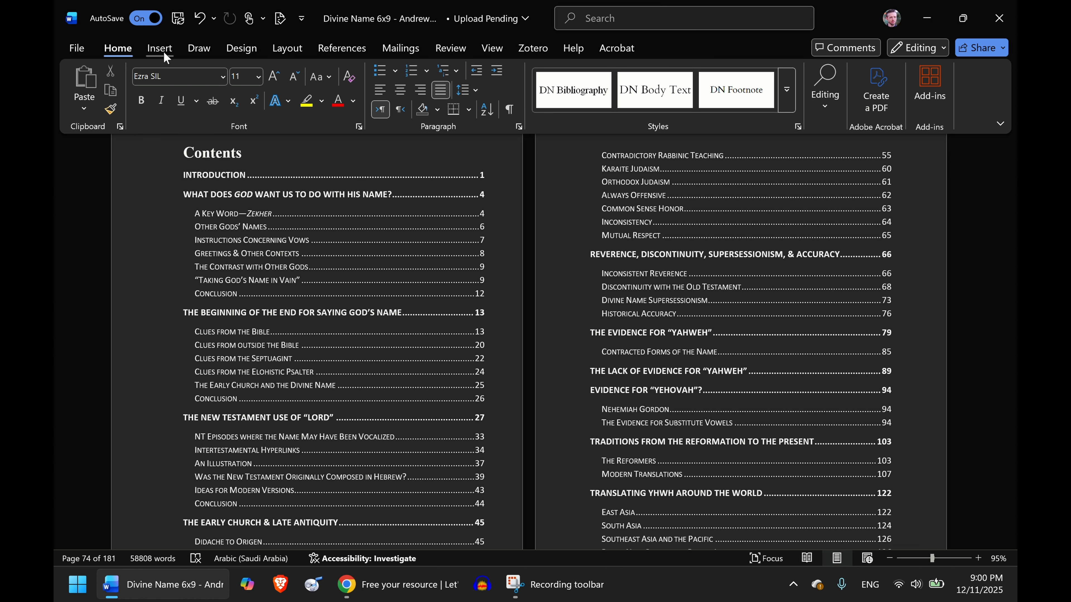
- Search Word's commands for "table of" to look at the table of contents actions, and return to the Contents page
{"action": "left_click", "coordinate": [163, 47]}
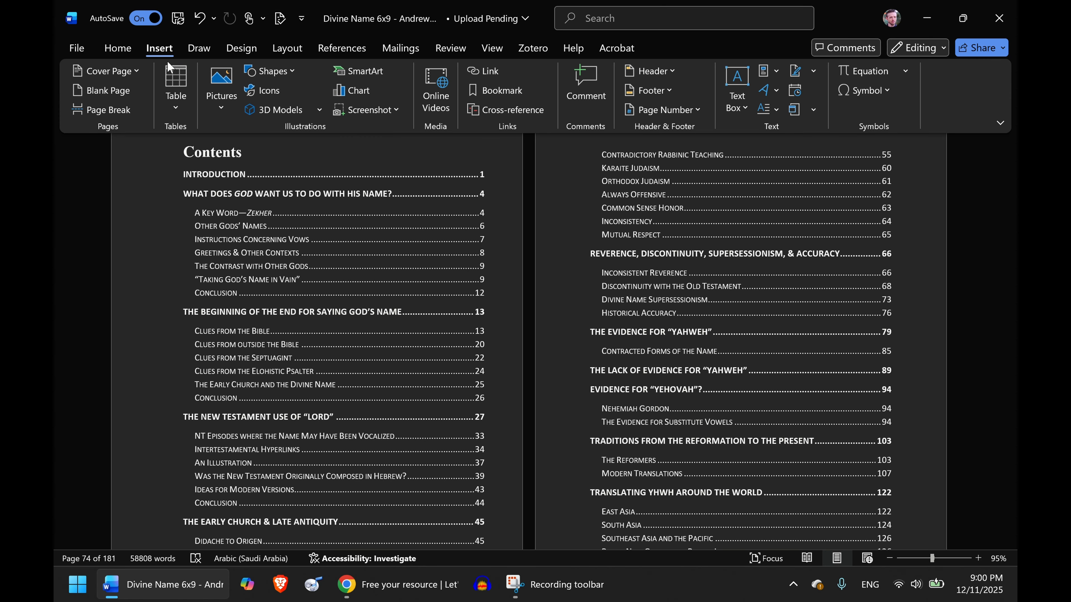
{"action": "left_click", "coordinate": [700, 22]}
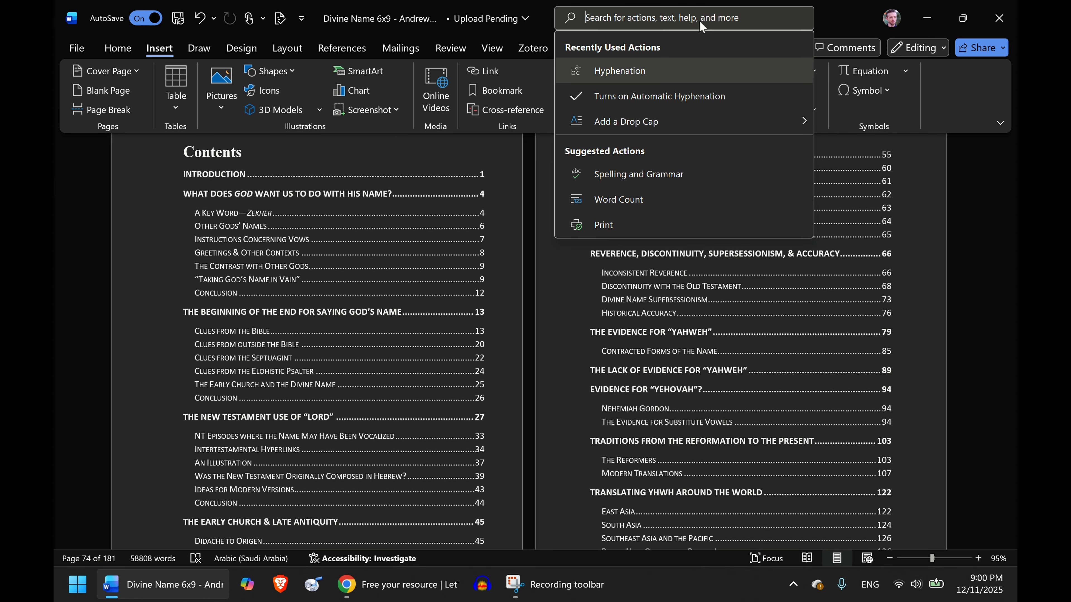
{"action": "type", "text": "table of"}
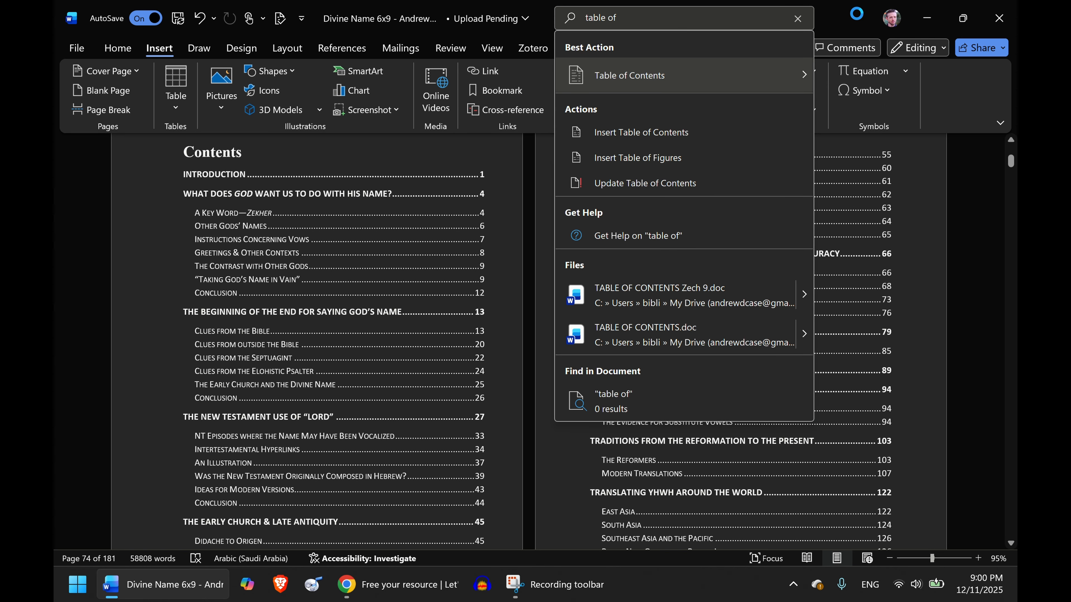
{"action": "left_click", "coordinate": [850, 24]}
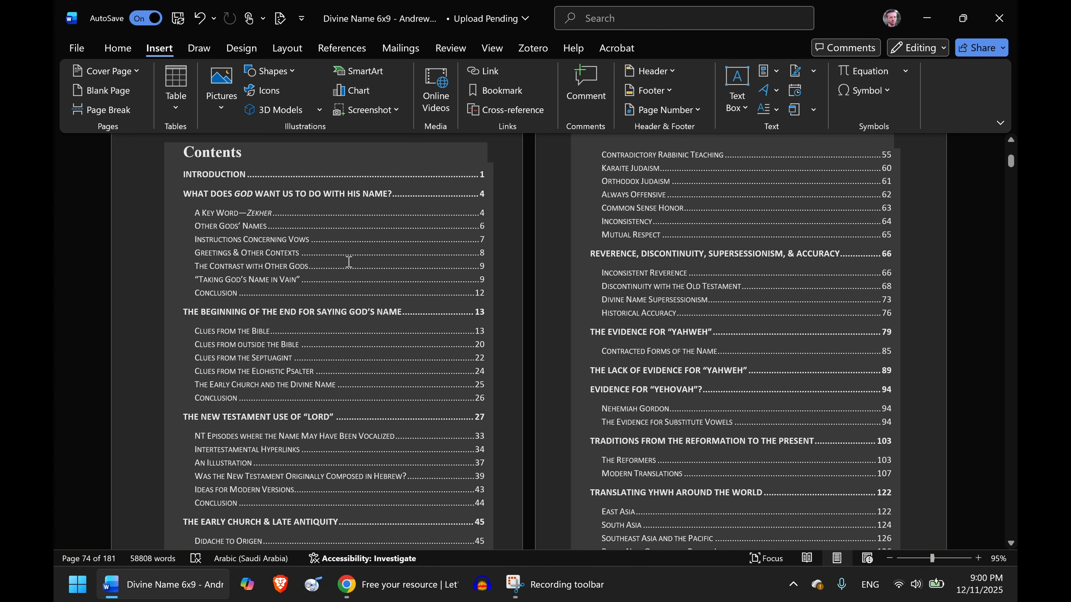
{"action": "scroll", "coordinate": [380, 298], "scroll_direction": "up", "scroll_amount": 1}
{"action": "scroll", "coordinate": [380, 298], "scroll_direction": "up", "scroll_amount": 1}
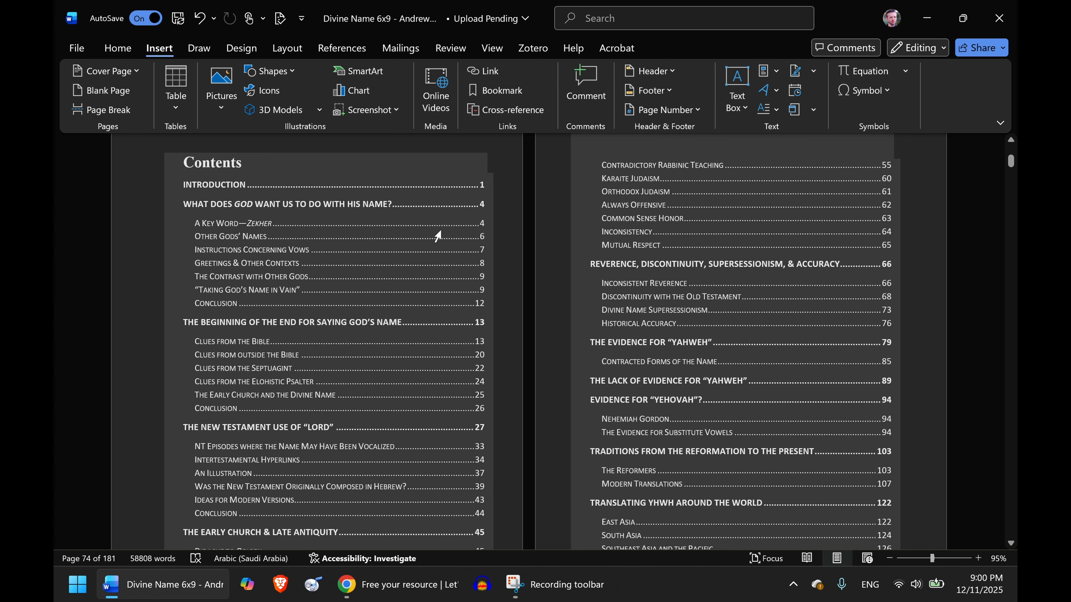
{"action": "left_click", "coordinate": [118, 49]}
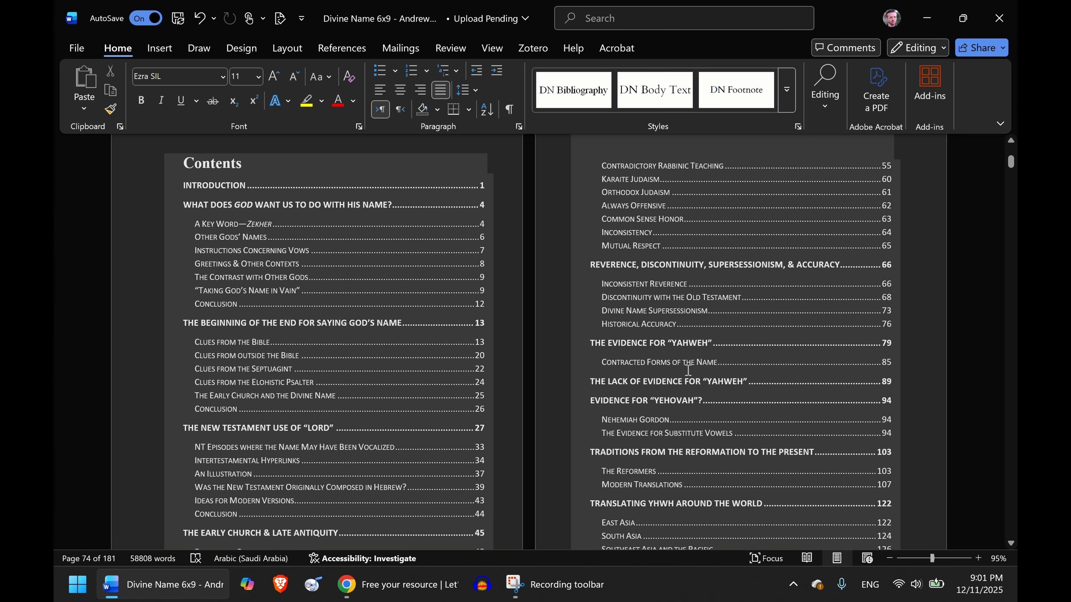
- Update the table of contents field with the page numbers only option
{"action": "scroll", "coordinate": [684, 373], "scroll_direction": "down", "scroll_amount": 1}
{"action": "scroll", "coordinate": [312, 273], "scroll_direction": "up", "scroll_amount": 1}
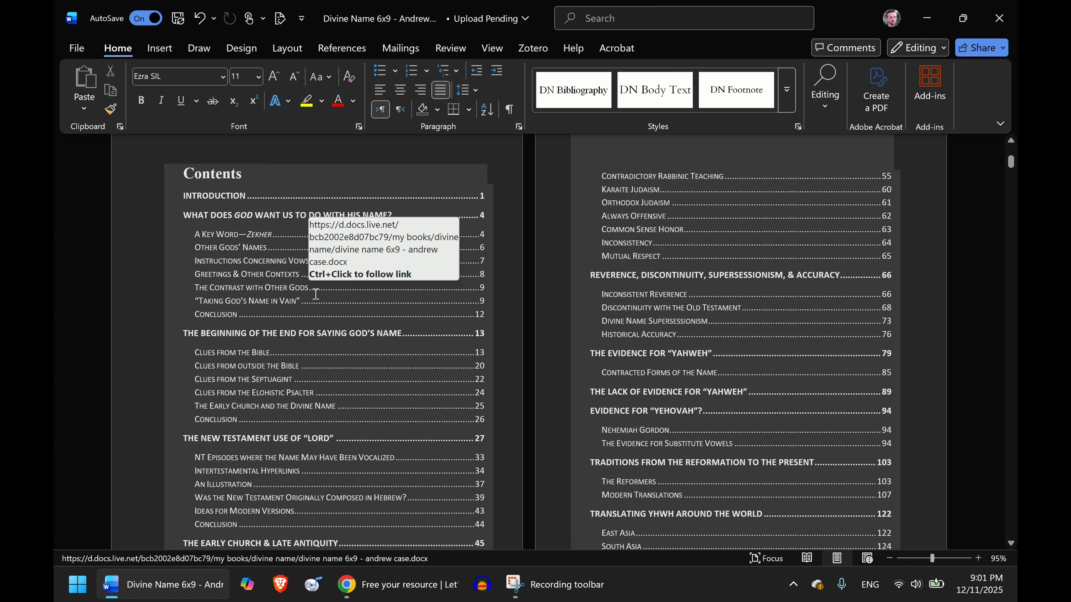
{"action": "right_click", "coordinate": [301, 286]}
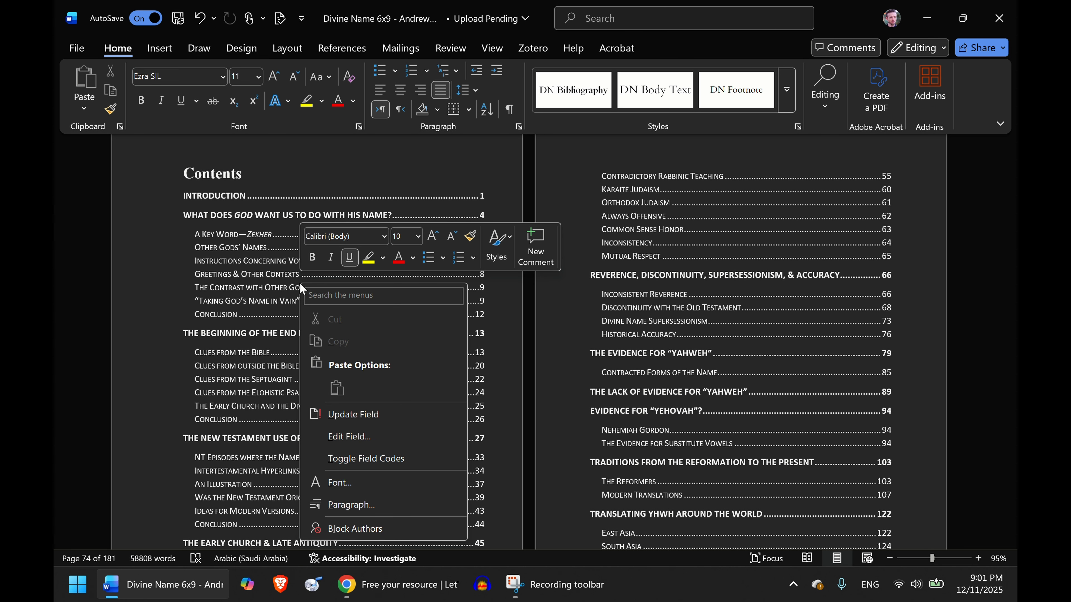
{"action": "left_click", "coordinate": [348, 418]}
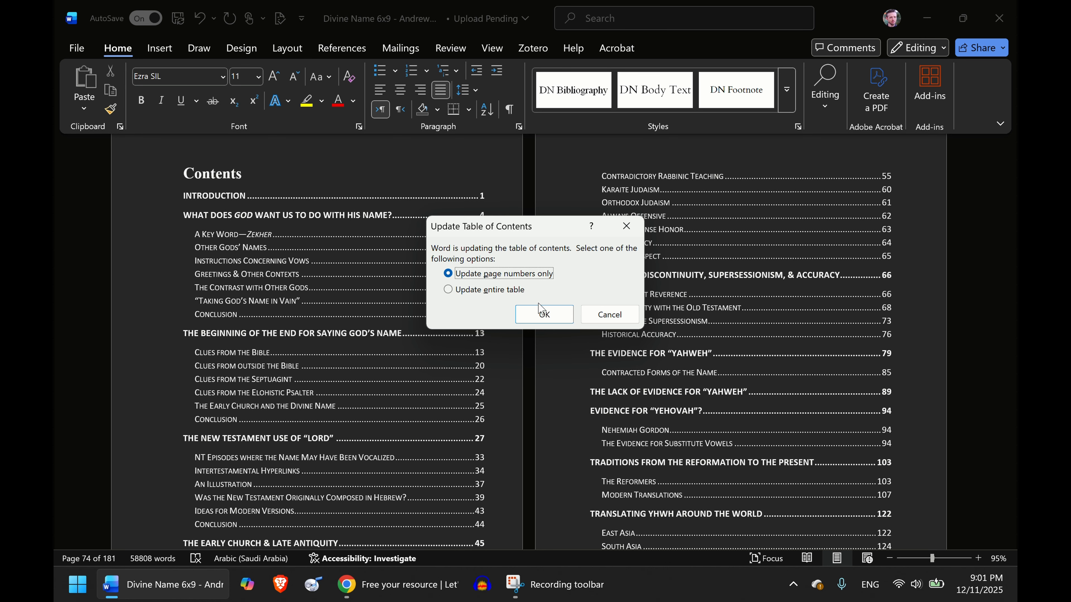
{"action": "key", "text": "Return"}
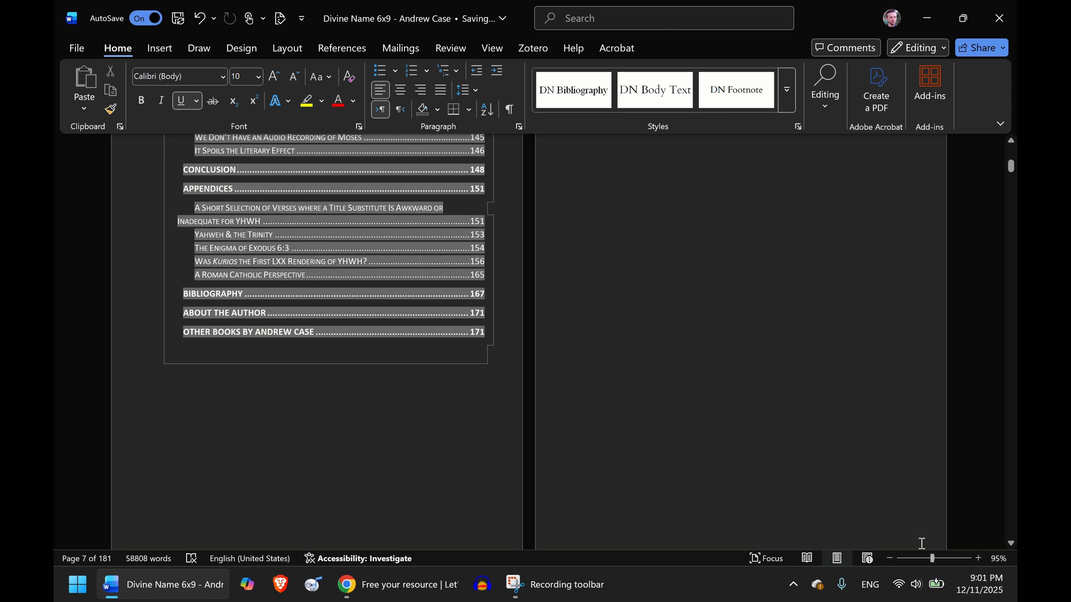
{"action": "scroll", "coordinate": [751, 399], "scroll_direction": "down", "scroll_amount": 10}
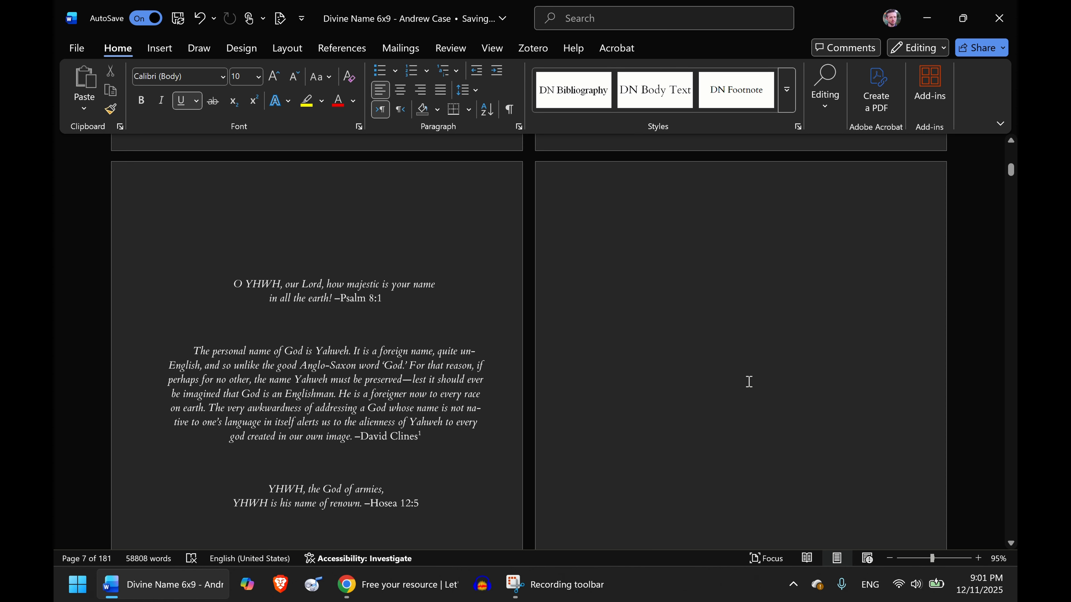
- Show the formatting marks and examine the quotations page and the section break on the blank page before the Introduction
{"action": "scroll", "coordinate": [749, 381], "scroll_direction": "down", "scroll_amount": 3}
{"action": "key", "text": "ctrl+shift+8"}
{"action": "scroll", "coordinate": [672, 376], "scroll_direction": "down", "scroll_amount": 6}
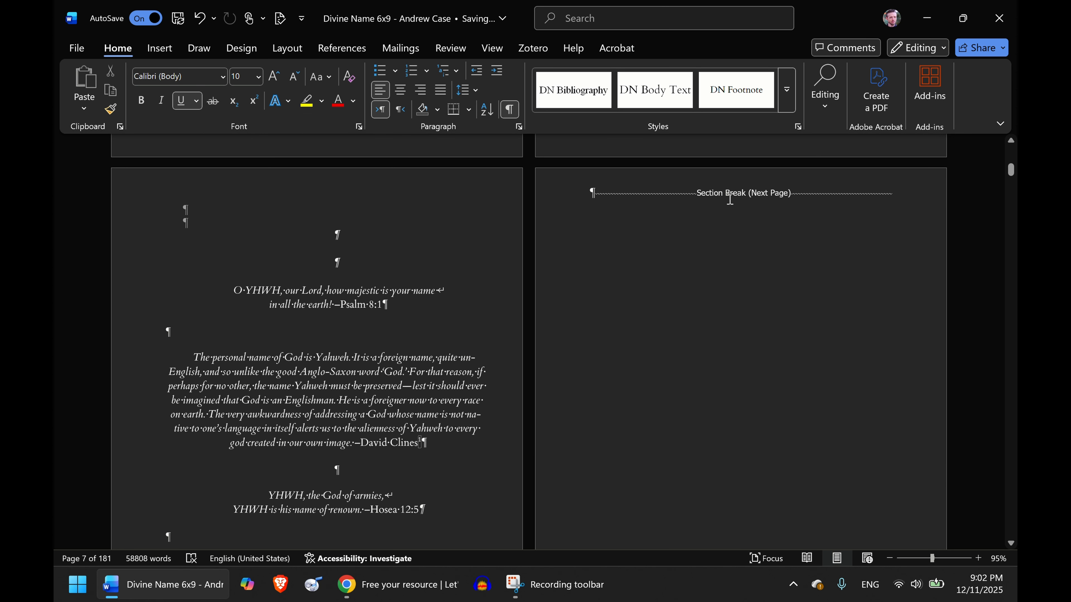
{"action": "scroll", "coordinate": [550, 210], "scroll_direction": "down", "scroll_amount": 5}
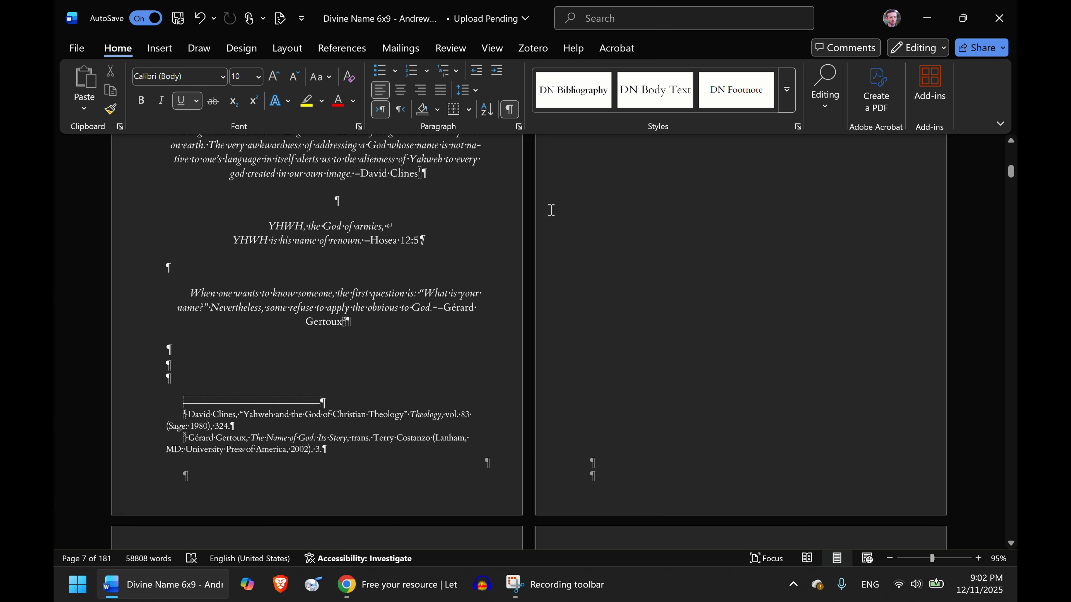
{"action": "scroll", "coordinate": [471, 280], "scroll_direction": "up", "scroll_amount": 7}
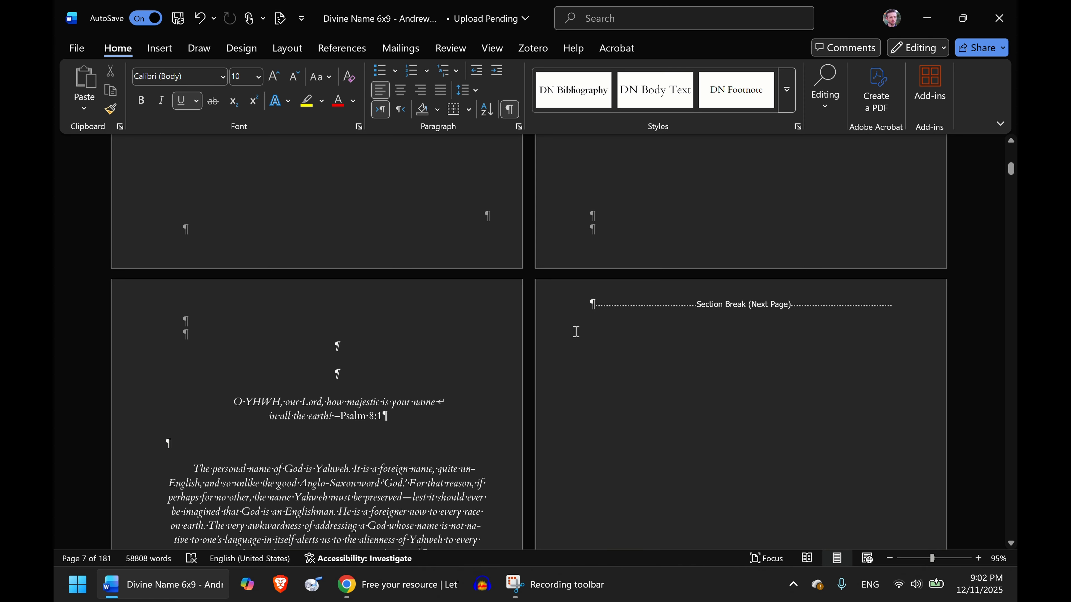
{"action": "scroll", "coordinate": [574, 329], "scroll_direction": "down", "scroll_amount": 1}
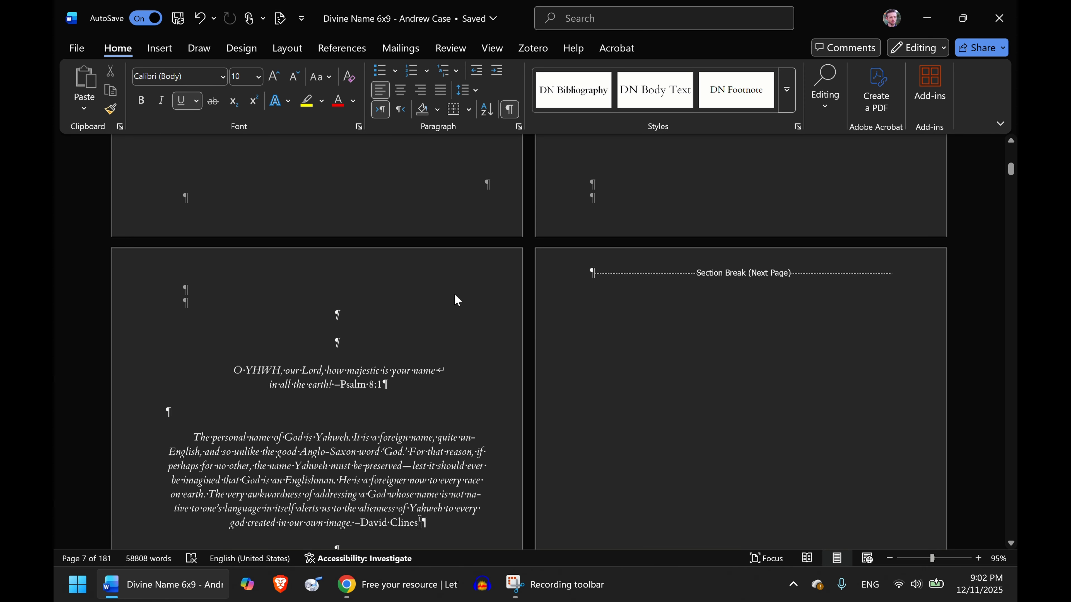
{"action": "scroll", "coordinate": [460, 294], "scroll_direction": "down", "scroll_amount": 5}
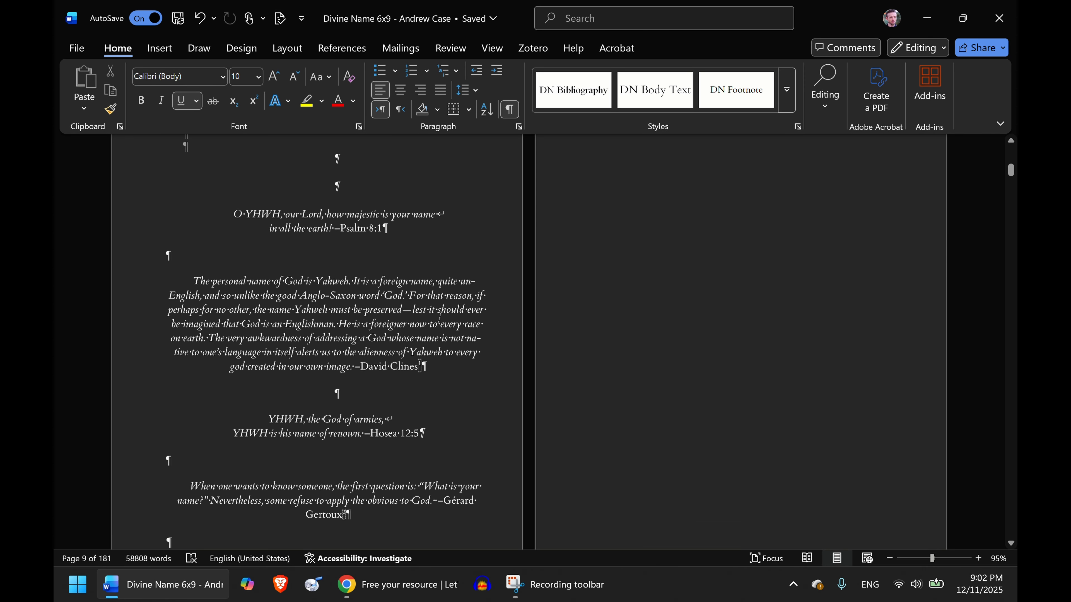
{"action": "scroll", "coordinate": [452, 305], "scroll_direction": "down", "scroll_amount": 2}
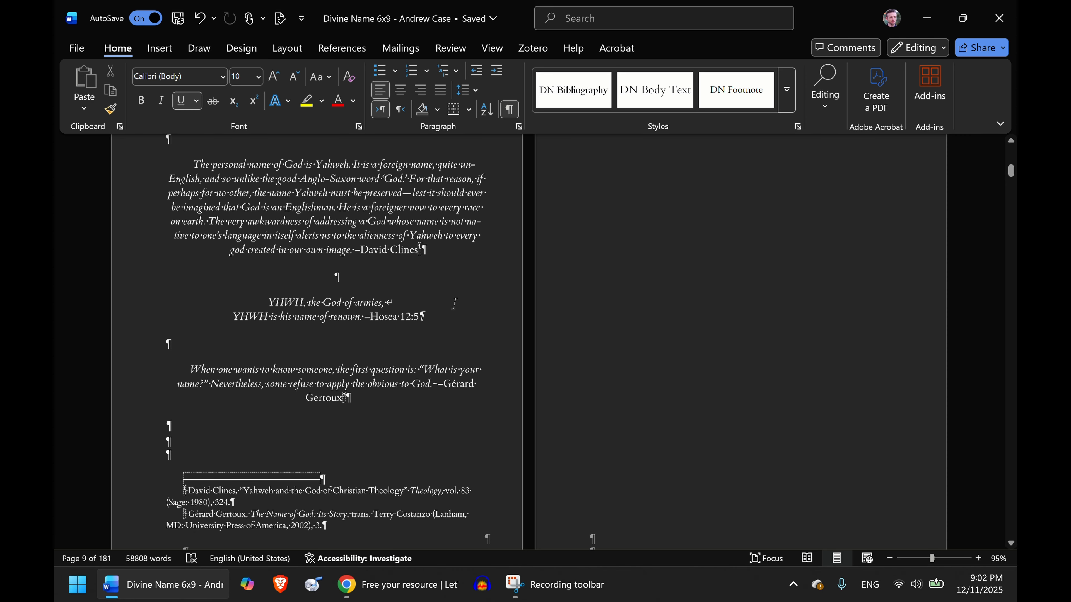
{"action": "scroll", "coordinate": [457, 298], "scroll_direction": "up", "scroll_amount": 10}
{"action": "scroll", "coordinate": [462, 292], "scroll_direction": "up", "scroll_amount": 1}
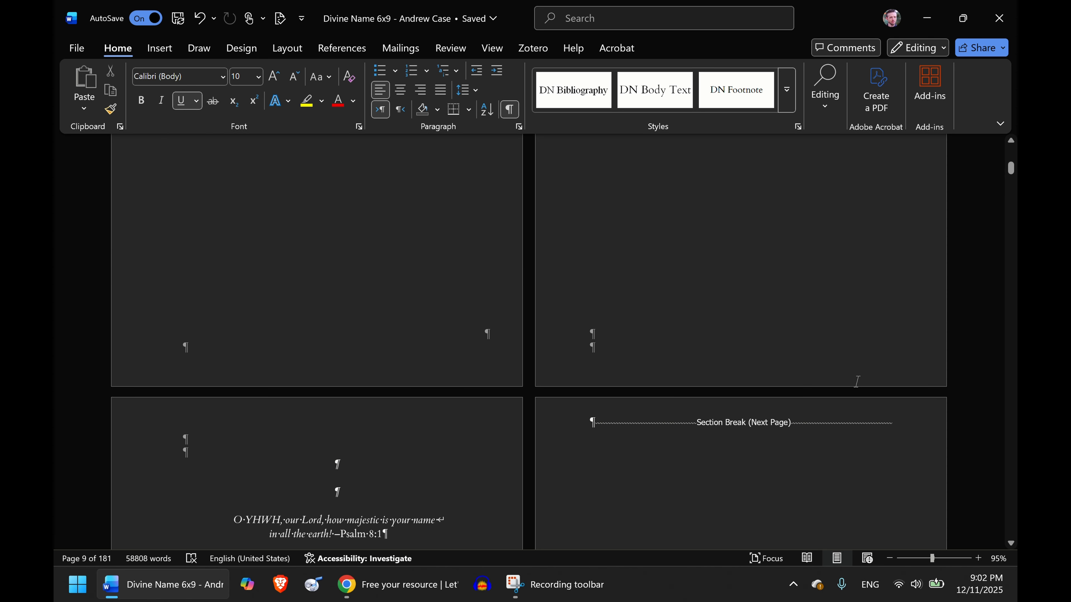
{"action": "scroll", "coordinate": [653, 319], "scroll_direction": "down", "scroll_amount": 5}
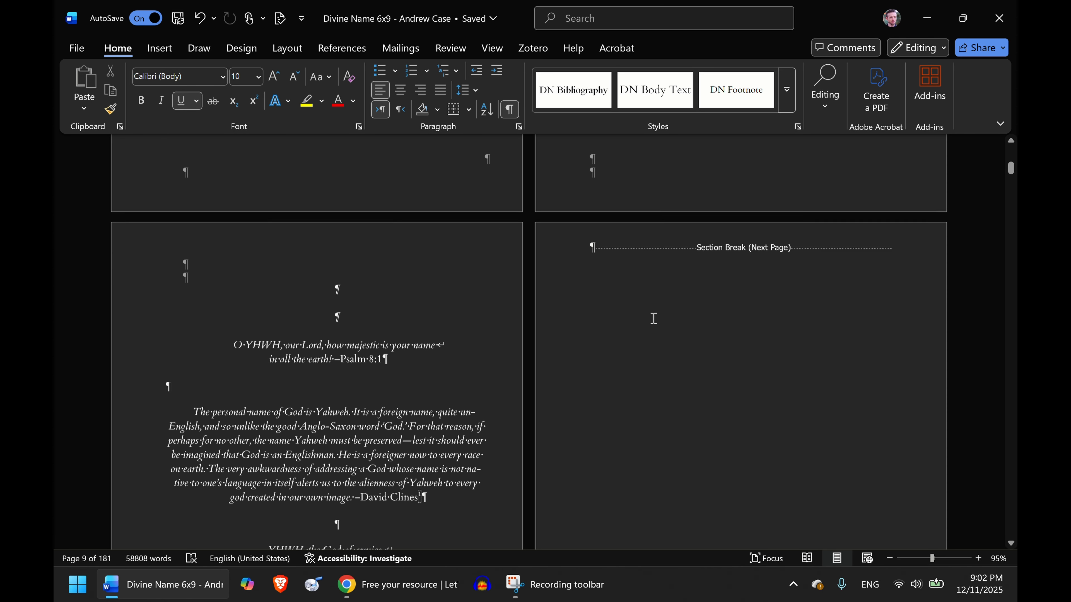
{"action": "scroll", "coordinate": [749, 334], "scroll_direction": "up", "scroll_amount": 2}
{"action": "scroll", "coordinate": [748, 335], "scroll_direction": "down", "scroll_amount": 15}
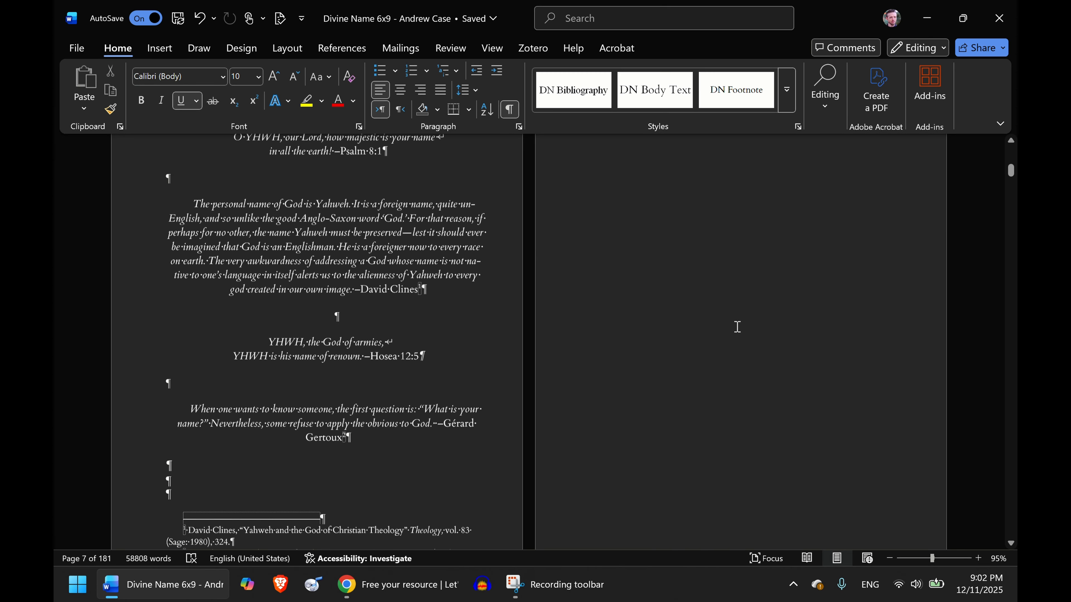
- Go to the first page of the Introduction and look at its page numbering and the commands for inserting page numbers
{"action": "scroll", "coordinate": [610, 299], "scroll_direction": "down", "scroll_amount": 1}
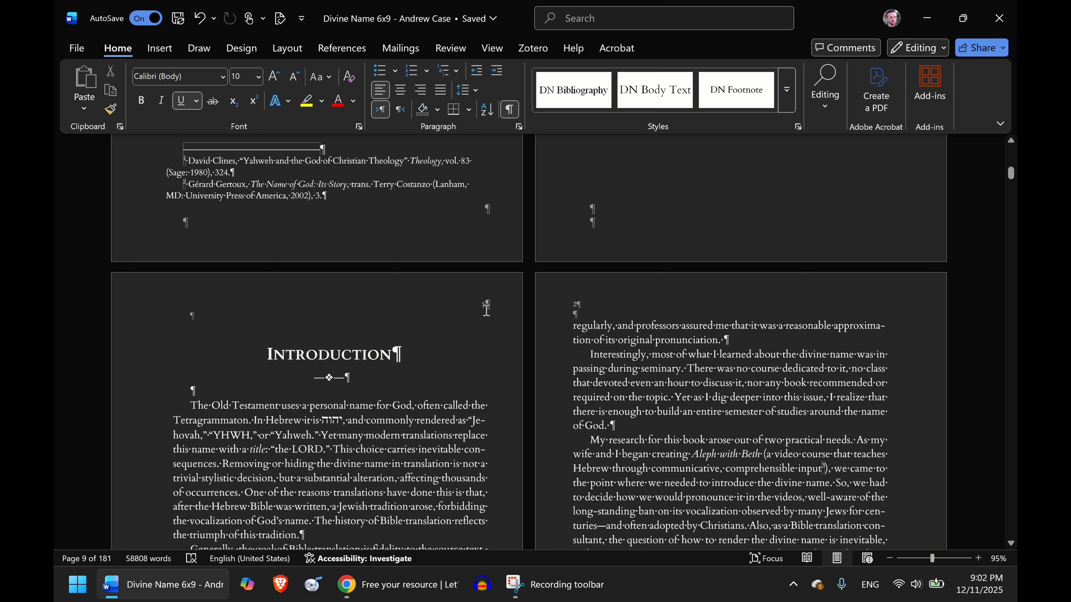
{"action": "scroll", "coordinate": [487, 193], "scroll_direction": "down", "scroll_amount": 3}
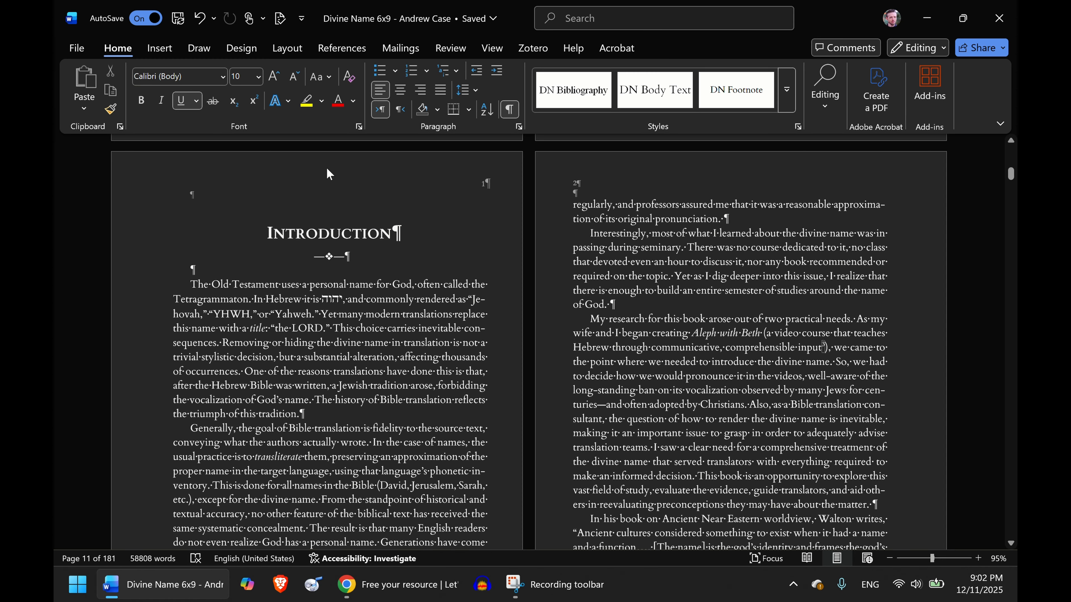
{"action": "left_click", "coordinate": [159, 50]}
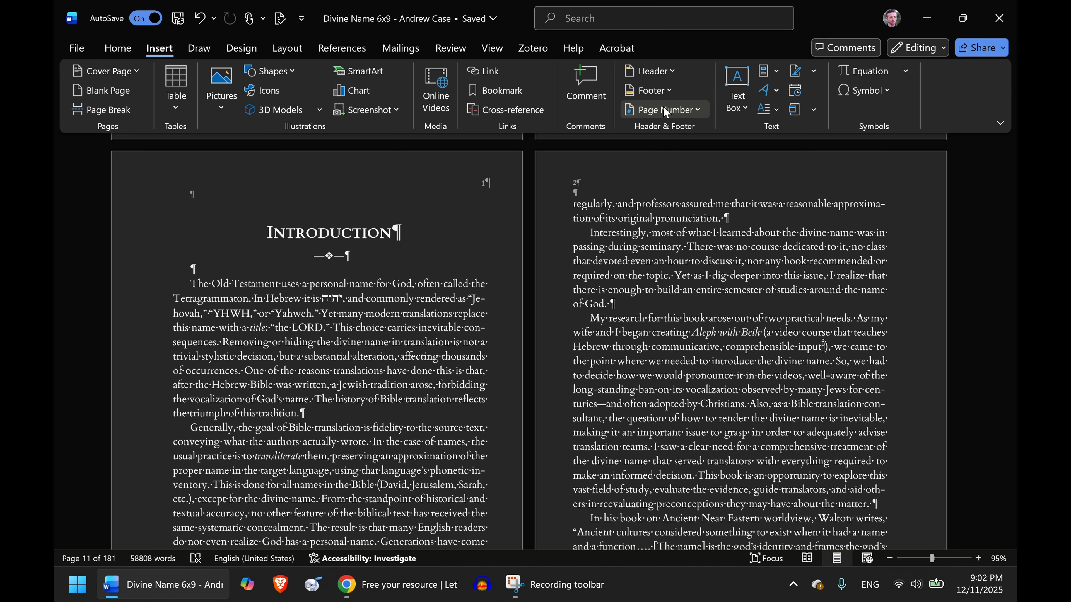
{"action": "scroll", "coordinate": [416, 278], "scroll_direction": "down", "scroll_amount": 1}
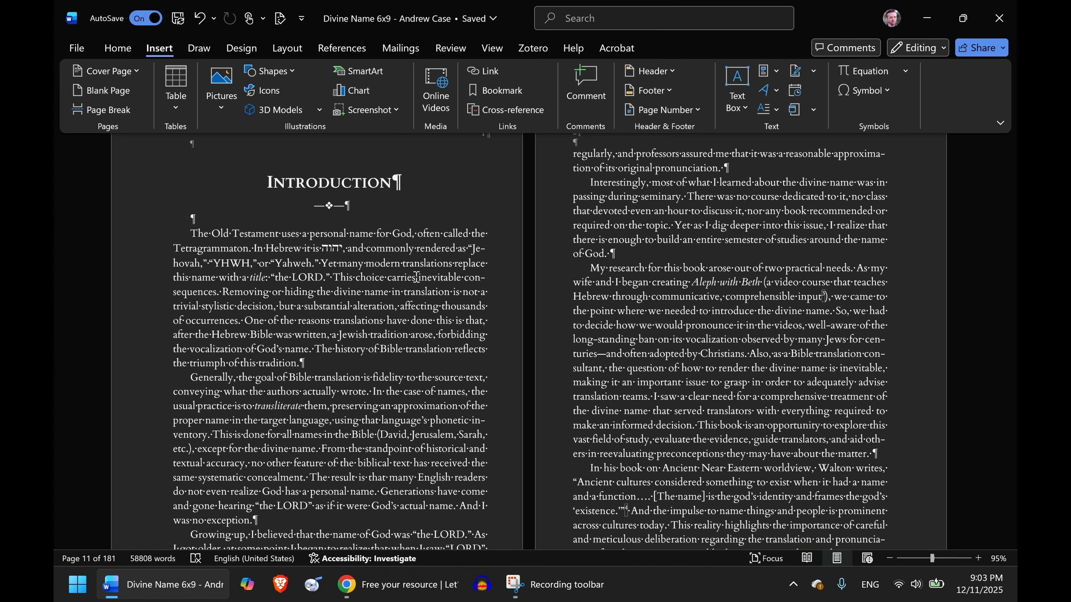
- Place the cursor in the Introduction heading, display the document's list of styles to inspect DN Heading 1, and zoom to 140%
{"action": "scroll", "coordinate": [416, 277], "scroll_direction": "up", "scroll_amount": 1}
{"action": "left_click", "coordinate": [312, 207]}
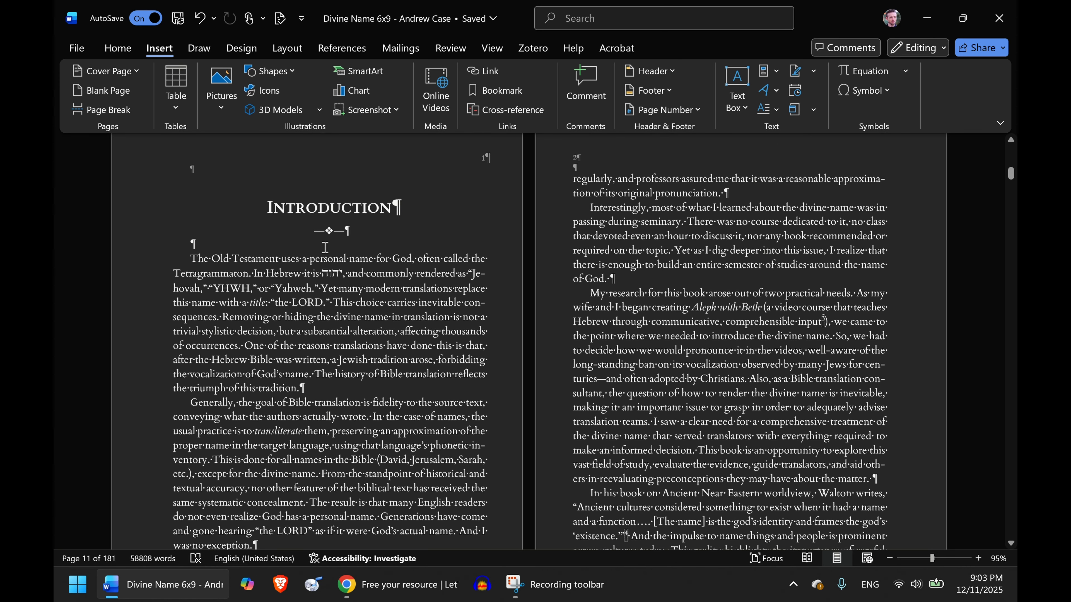
{"action": "left_click", "coordinate": [118, 47]}
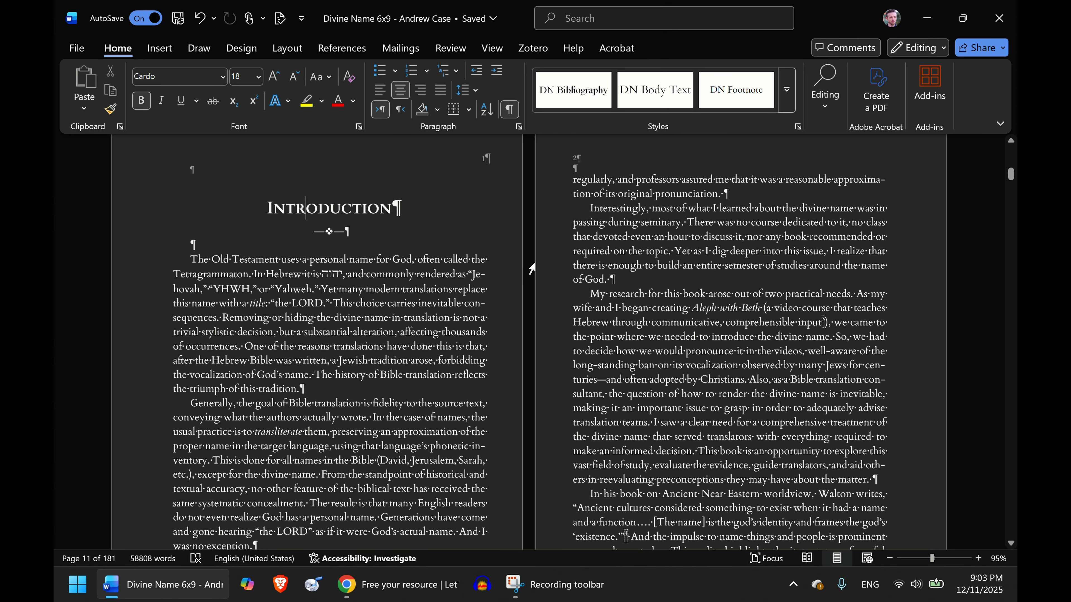
{"action": "left_click", "coordinate": [798, 127]}
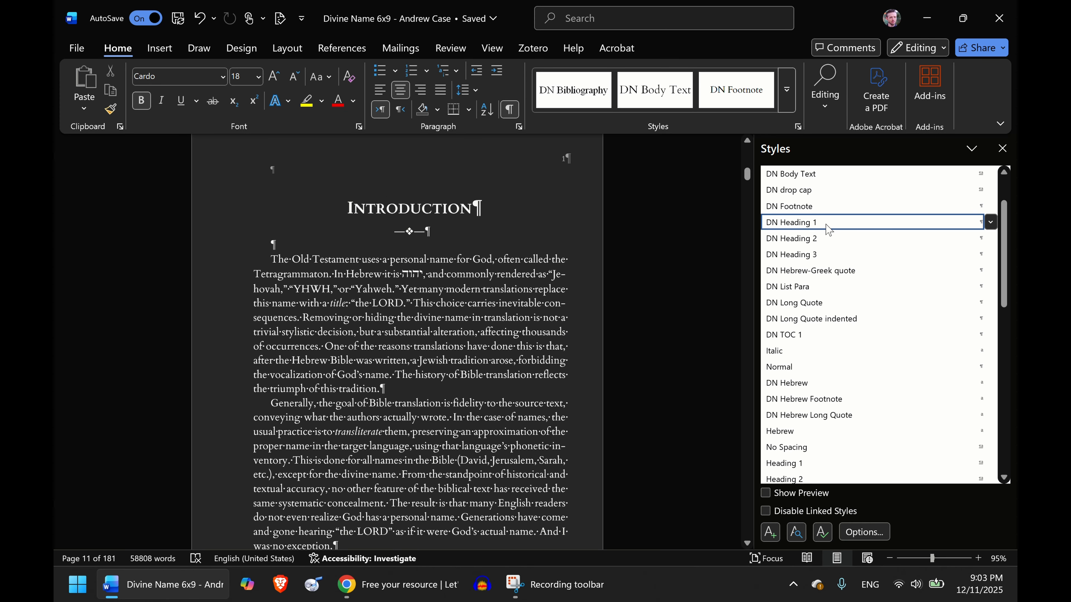
{"action": "mouse_move", "coordinate": [828, 231]}
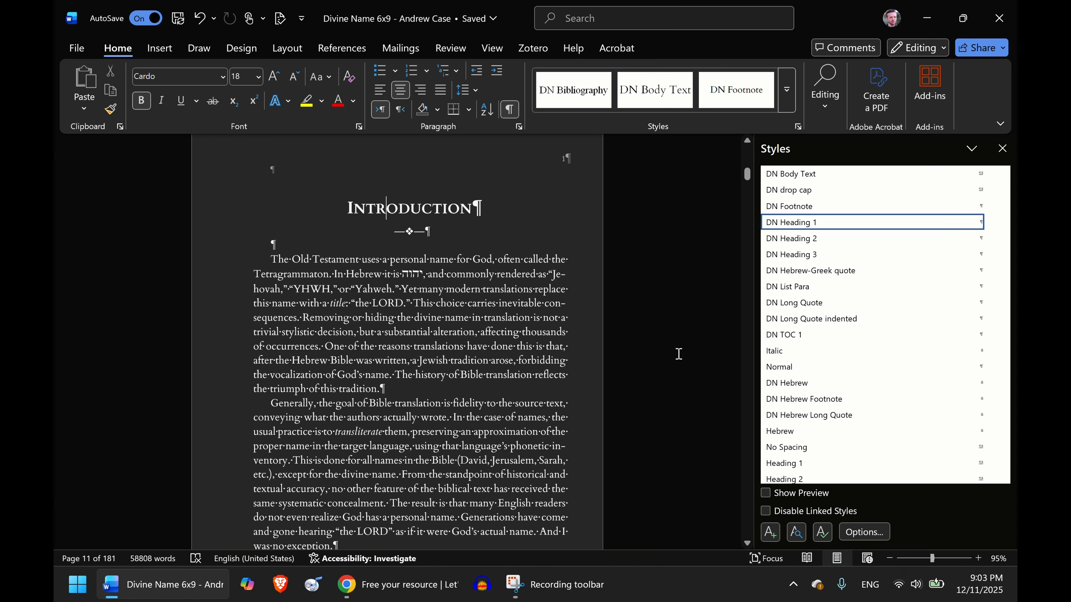
{"action": "scroll", "coordinate": [679, 354], "scroll_direction": "up", "scroll_amount": 5, "text": "ctrl"}
{"action": "left_click", "coordinate": [398, 227]}
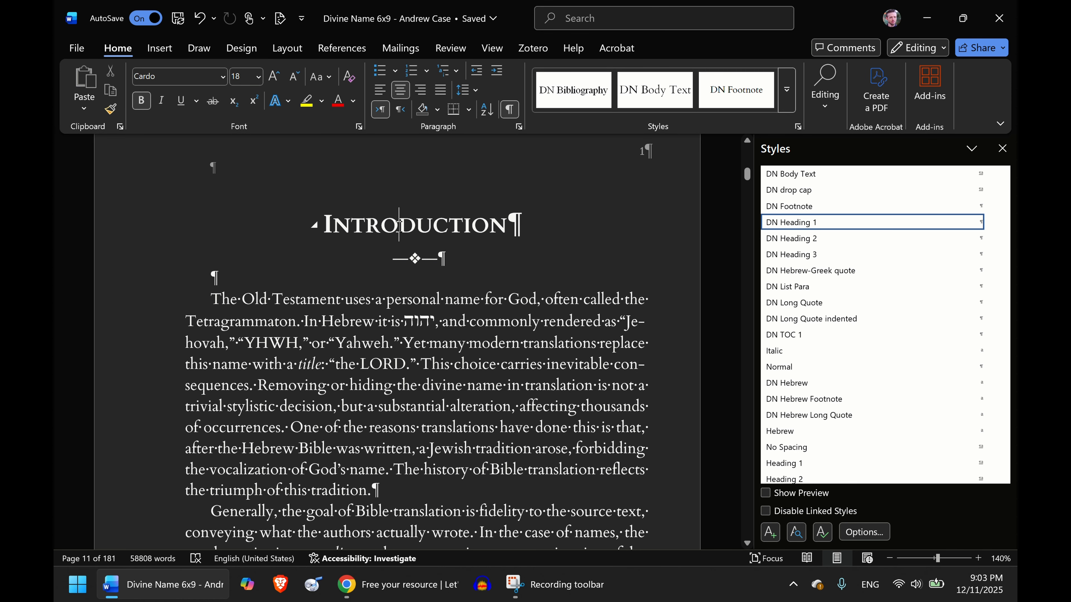
{"action": "mouse_move", "coordinate": [803, 231]}
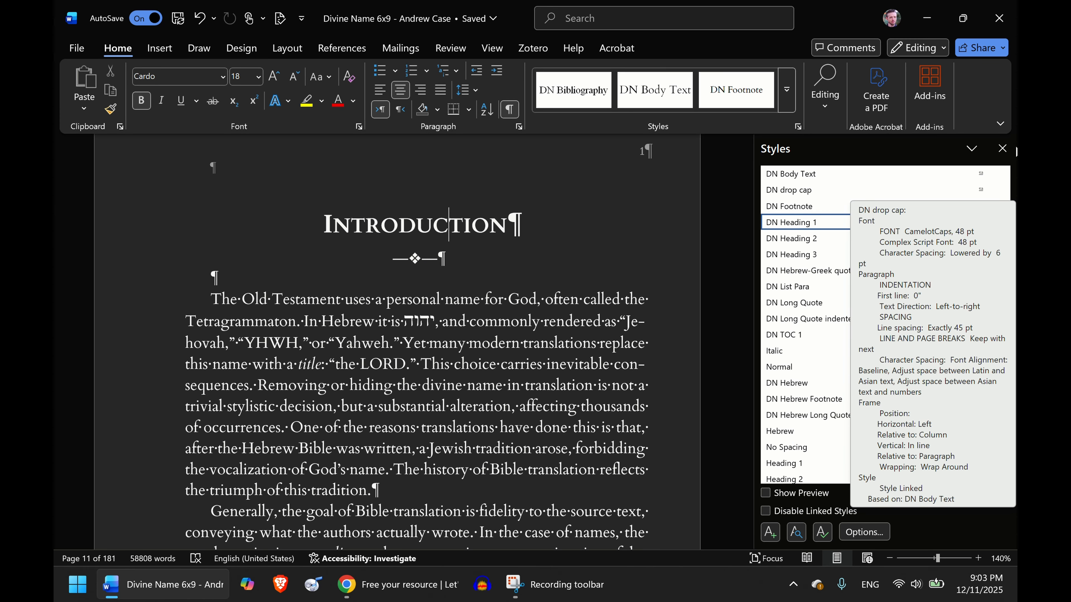
{"action": "left_click", "coordinate": [1003, 149]}
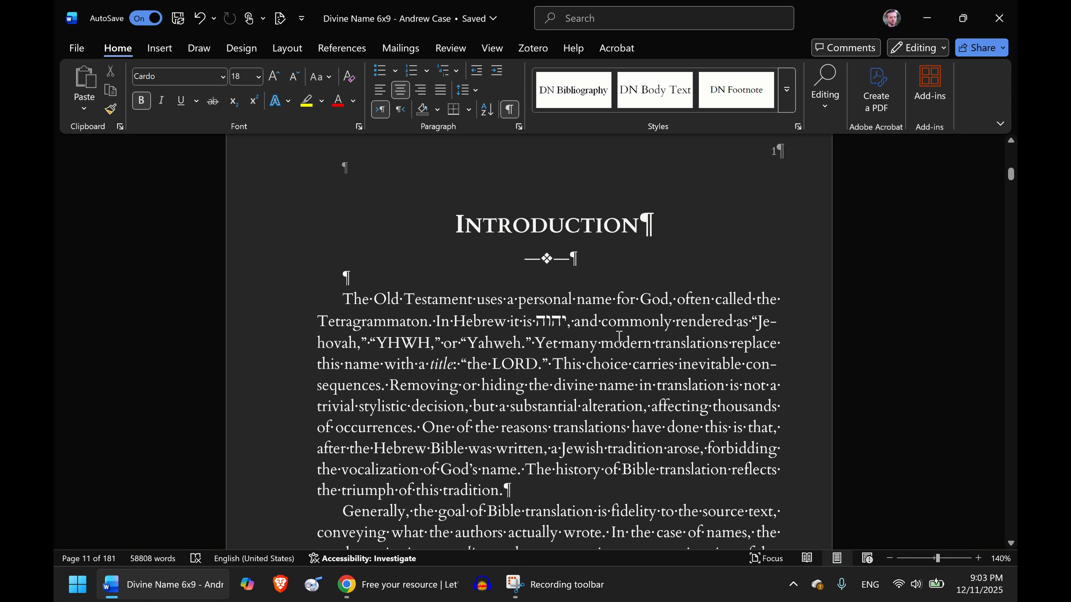
{"action": "key", "text": "ctrl+alt+shift+s"}
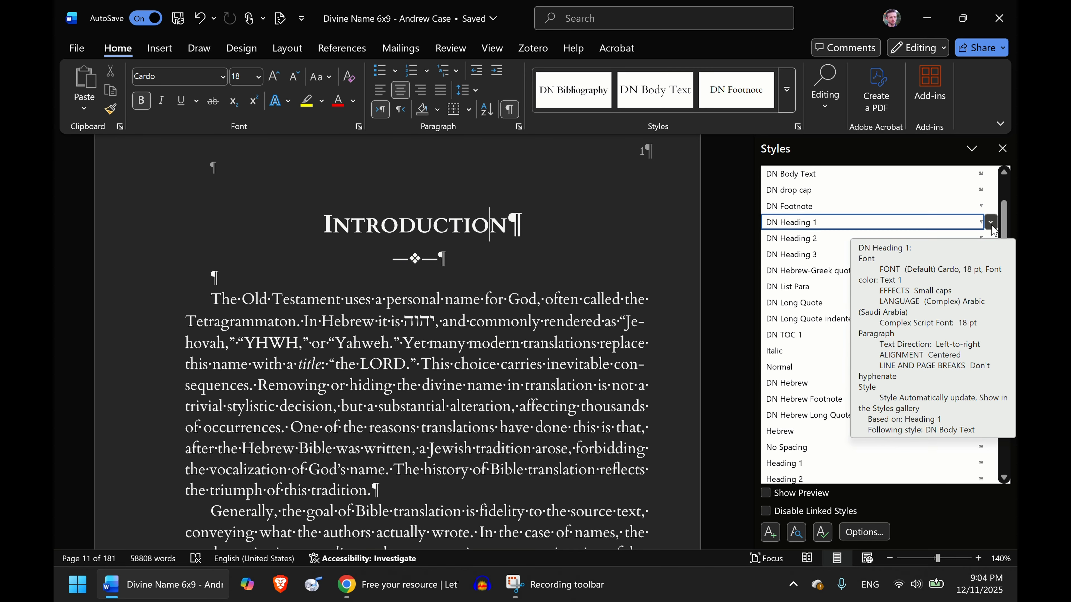
- Review the DN Heading 1 style's definition, including its paragraph indents, spacing, and line and page breaks, without changing anything
{"action": "left_click", "coordinate": [991, 223]}
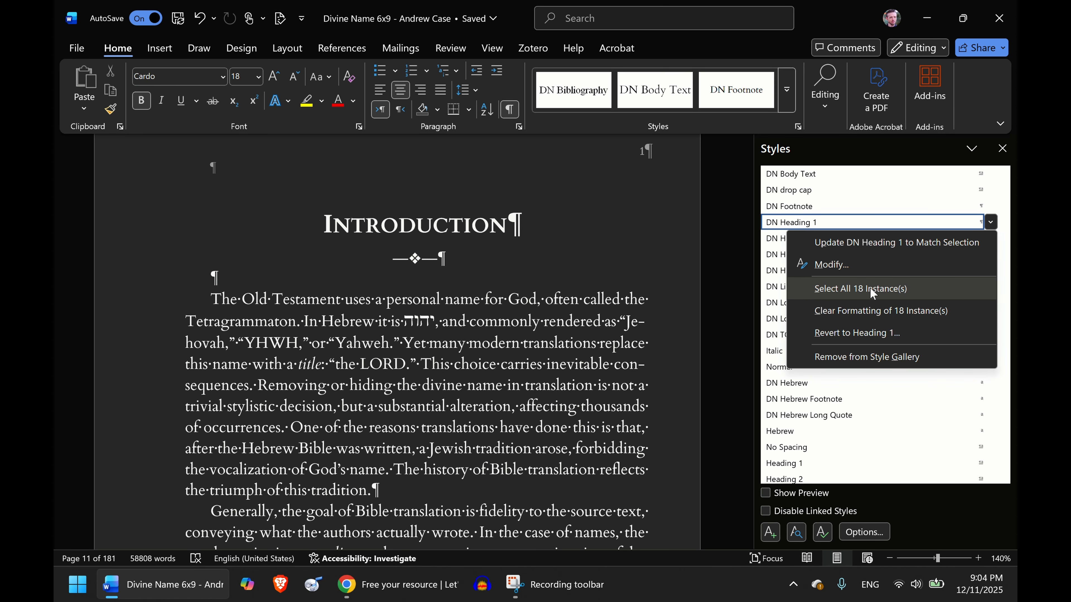
{"action": "left_click", "coordinate": [912, 270]}
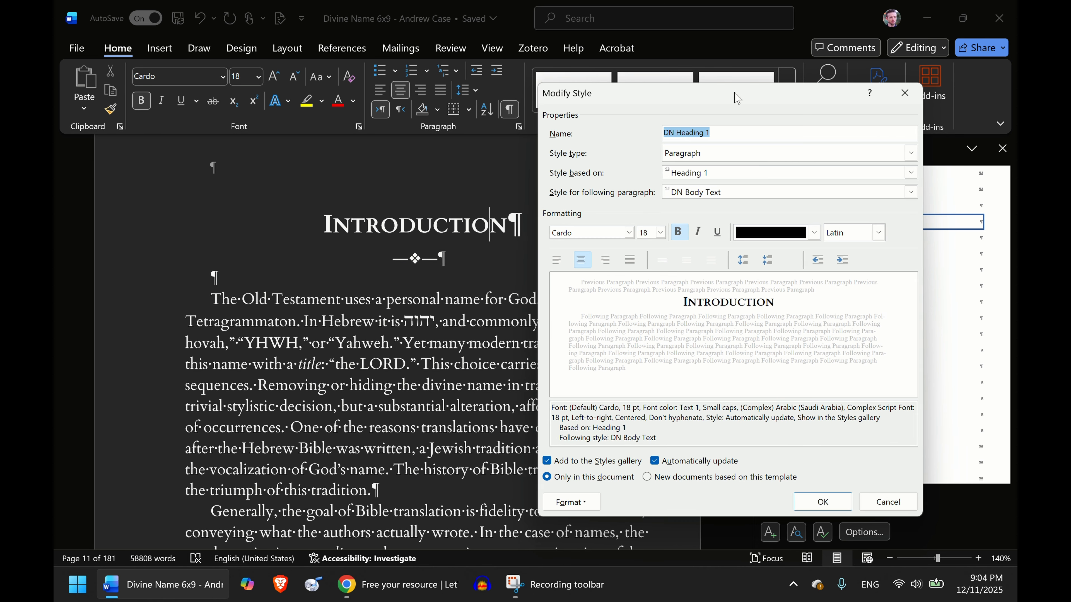
{"action": "left_click_drag", "start_coordinate": [737, 98], "coordinate": [800, 101]}
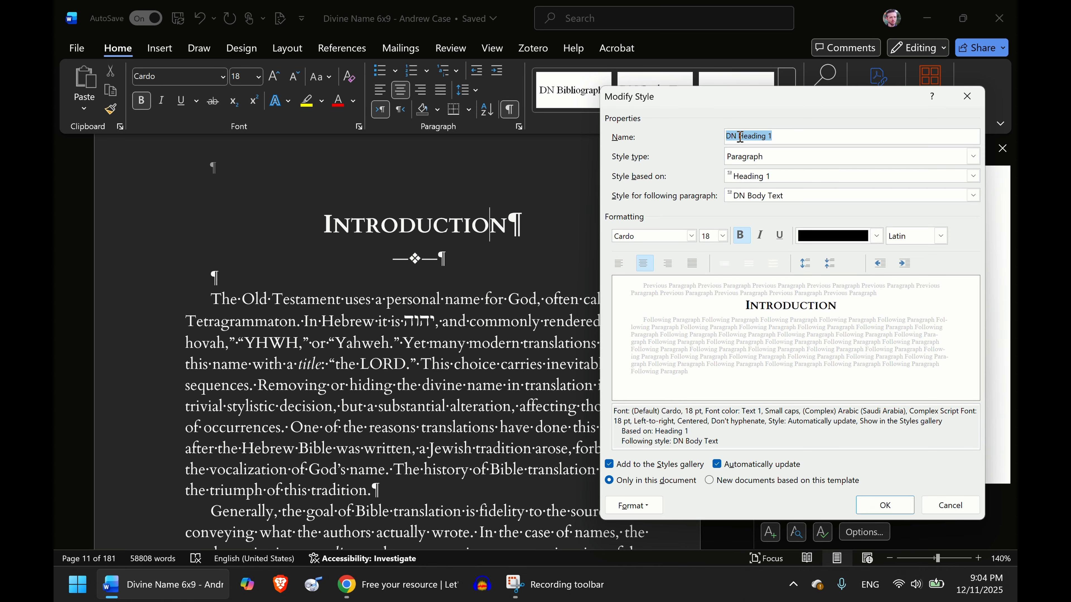
{"action": "left_click", "coordinate": [632, 512]}
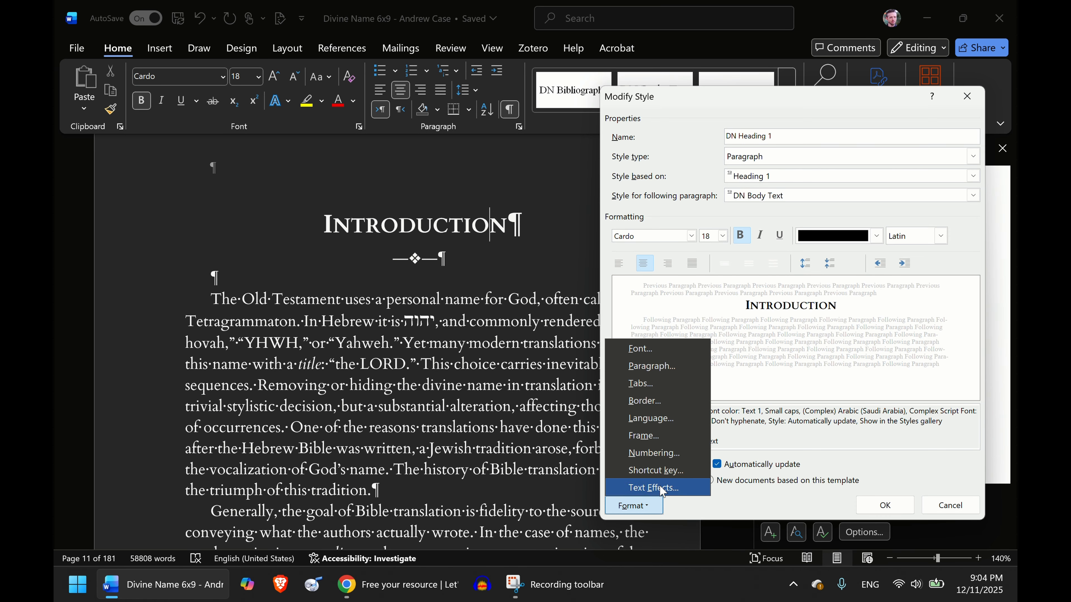
{"action": "left_click", "coordinate": [670, 367]}
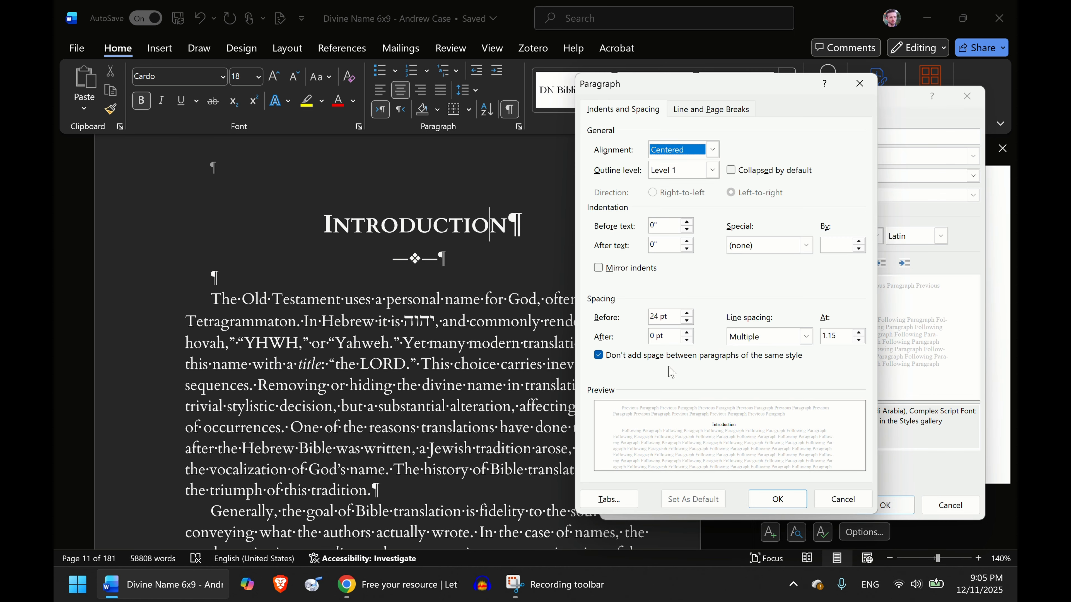
{"action": "left_click_drag", "start_coordinate": [766, 86], "coordinate": [796, 91]}
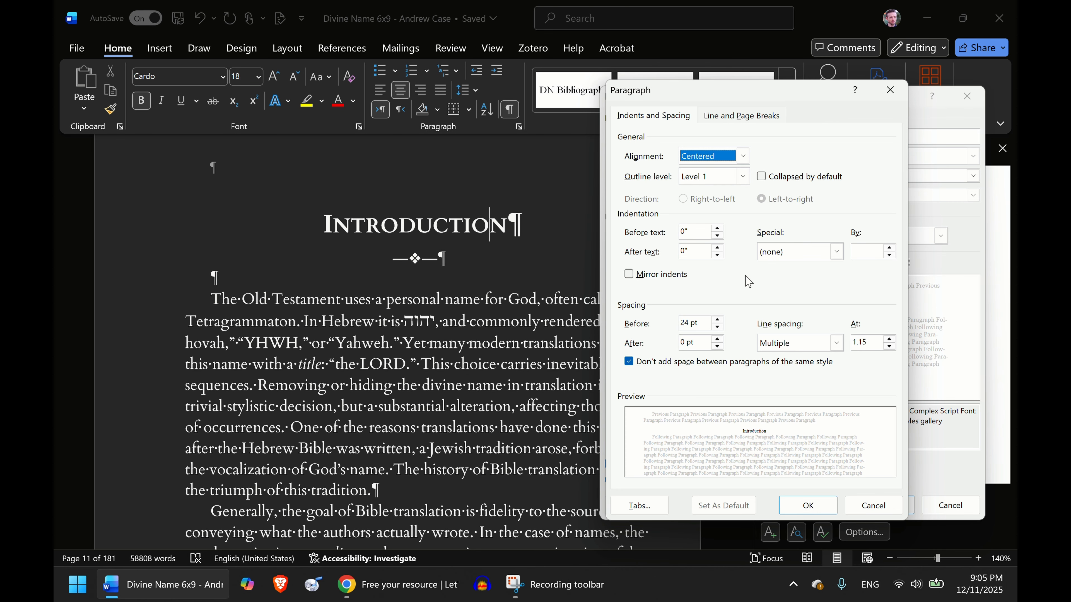
{"action": "key", "text": "ctrl+Tab"}
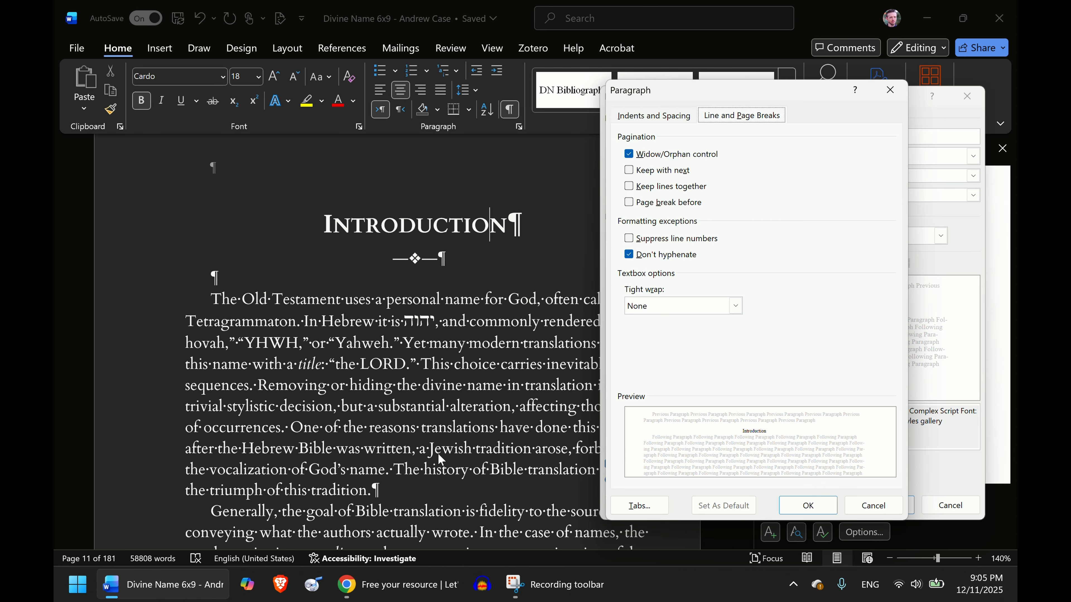
{"action": "left_click", "coordinate": [873, 510]}
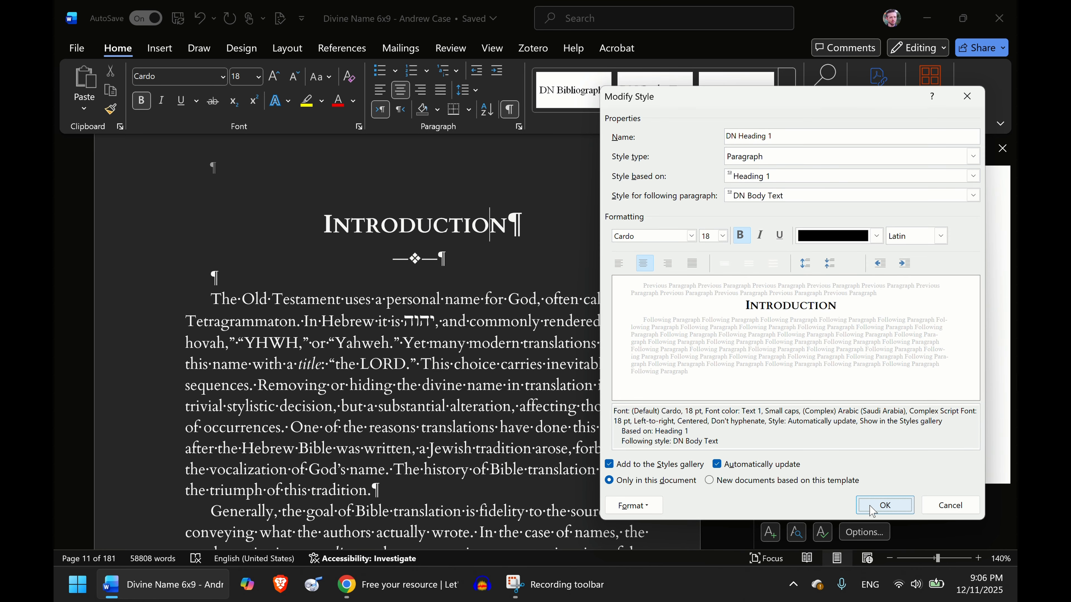
{"action": "left_click", "coordinate": [943, 512]}
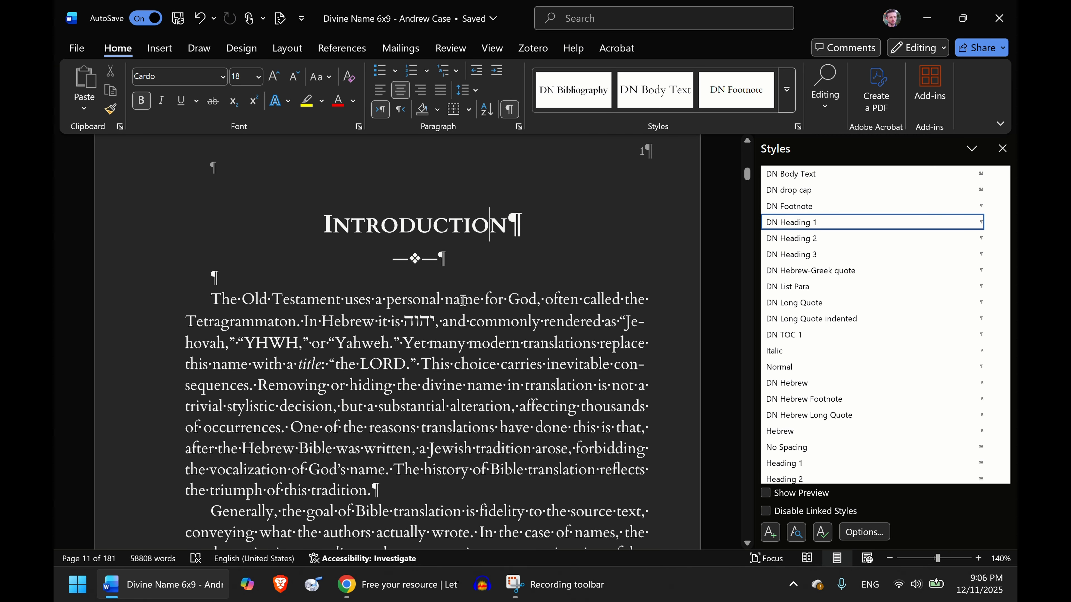
- Look through the Introduction's body text and place the cursor in its first paragraph to check the applied style
{"action": "scroll", "coordinate": [462, 301], "scroll_direction": "down", "scroll_amount": 10}
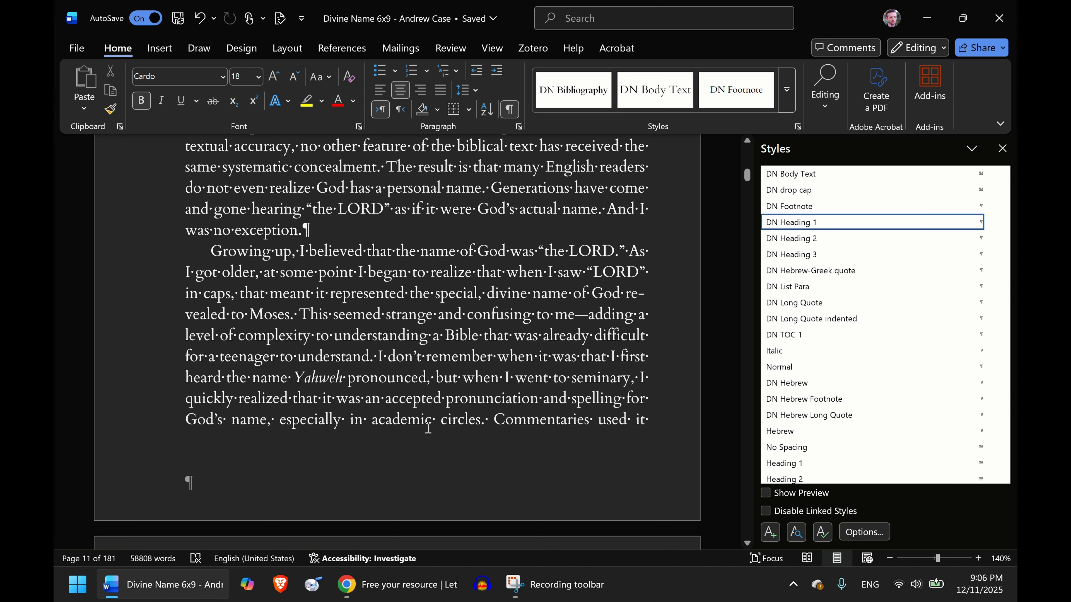
{"action": "scroll", "coordinate": [421, 422], "scroll_direction": "down", "scroll_amount": 4}
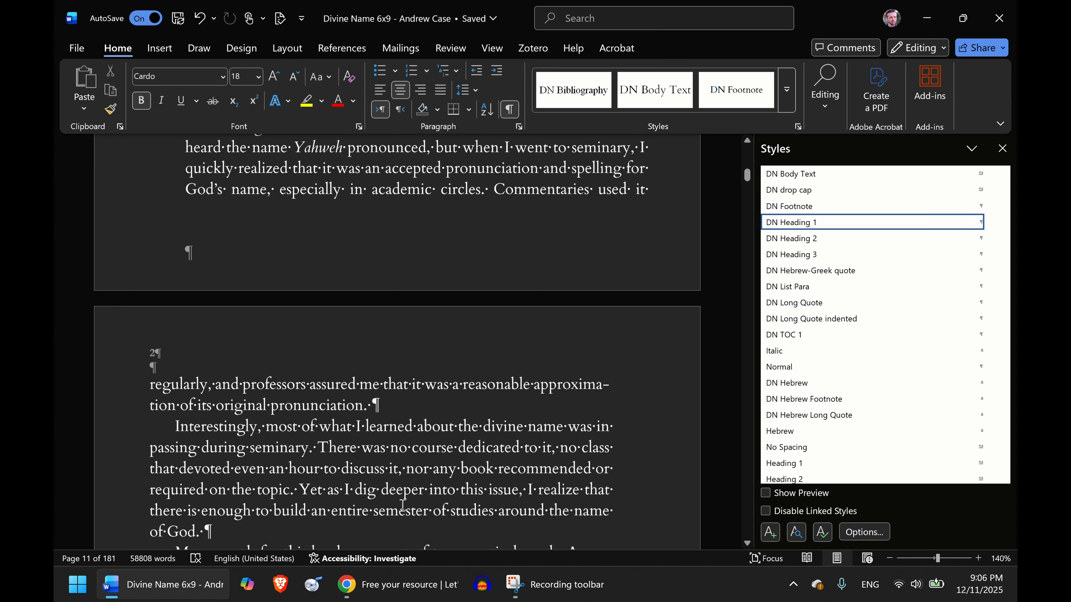
{"action": "scroll", "coordinate": [459, 463], "scroll_direction": "up", "scroll_amount": 14}
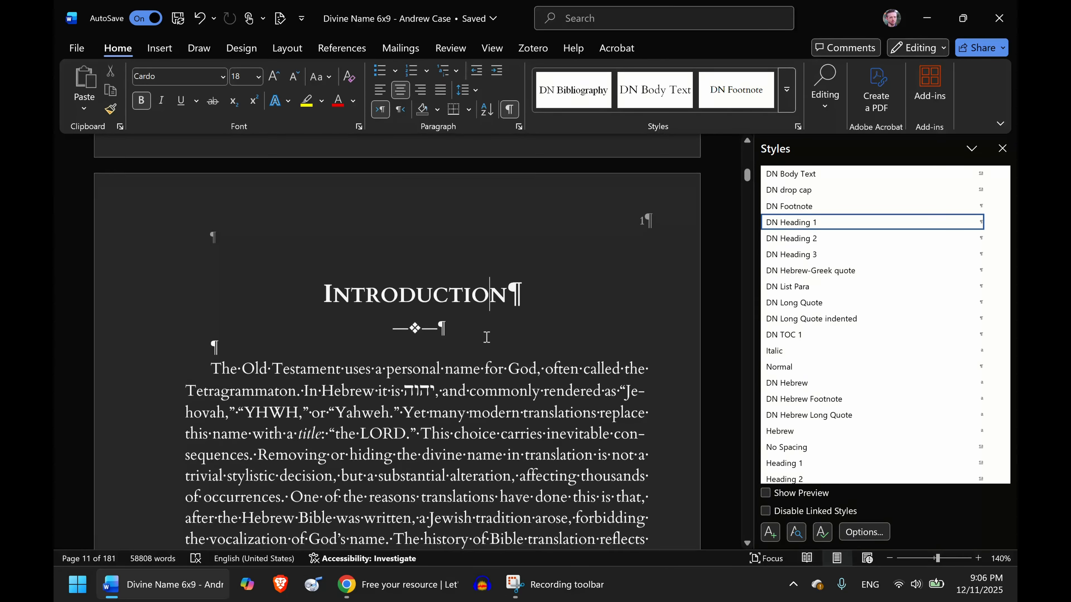
{"action": "scroll", "coordinate": [487, 336], "scroll_direction": "down", "scroll_amount": 1}
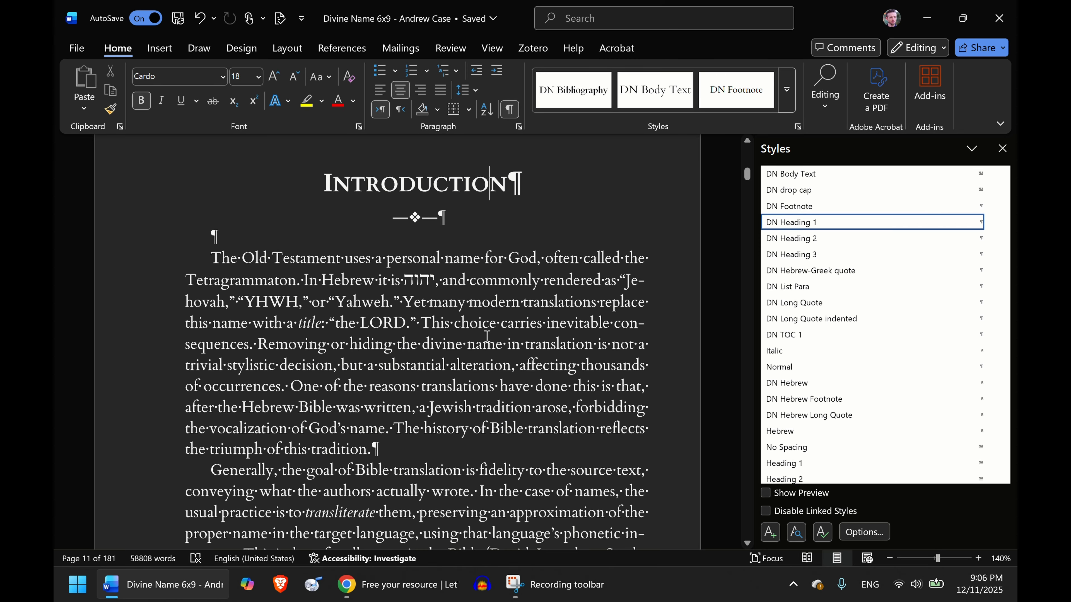
{"action": "left_click", "coordinate": [513, 317]}
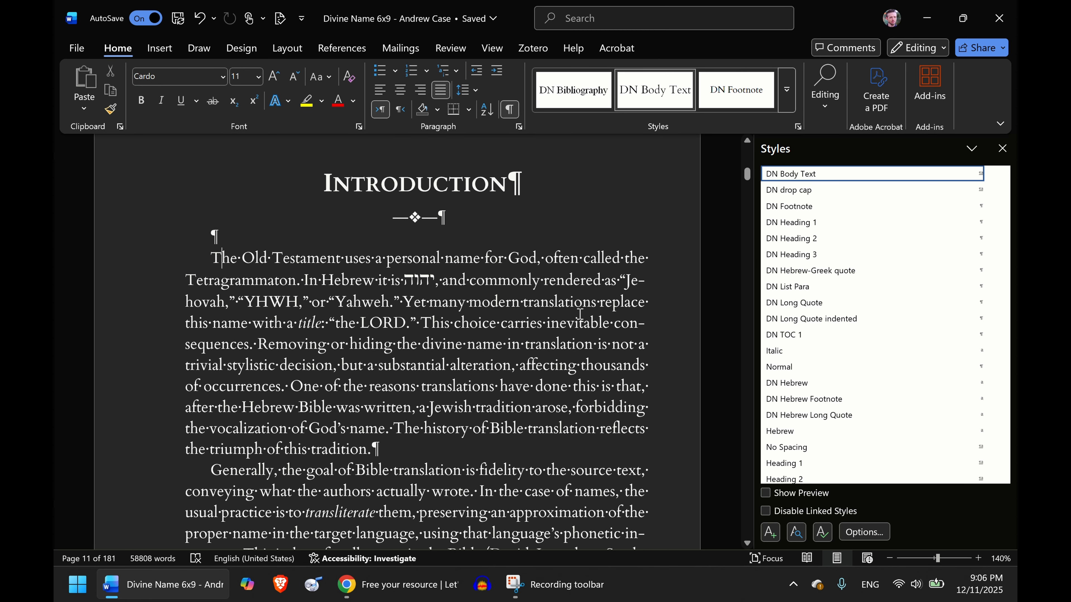
- Check the styles applied to the Introduction heading and its first paragraph, and hide the formatting marks
{"action": "mouse_move", "coordinate": [844, 179]}
{"action": "left_click", "coordinate": [370, 186]}
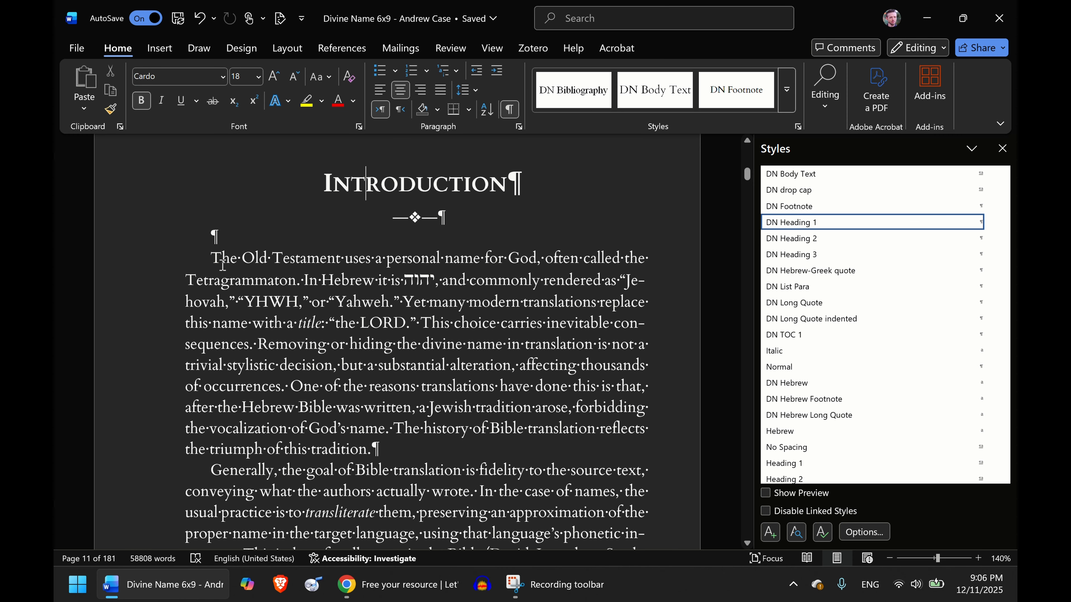
{"action": "left_click", "coordinate": [226, 253]}
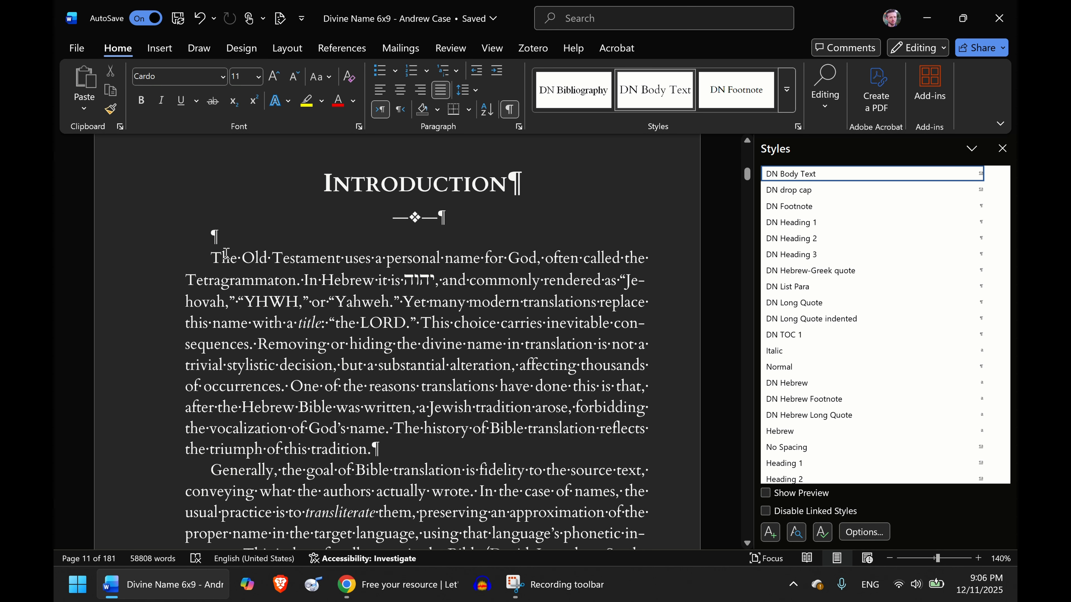
{"action": "key", "text": "ctrl+shift+8"}
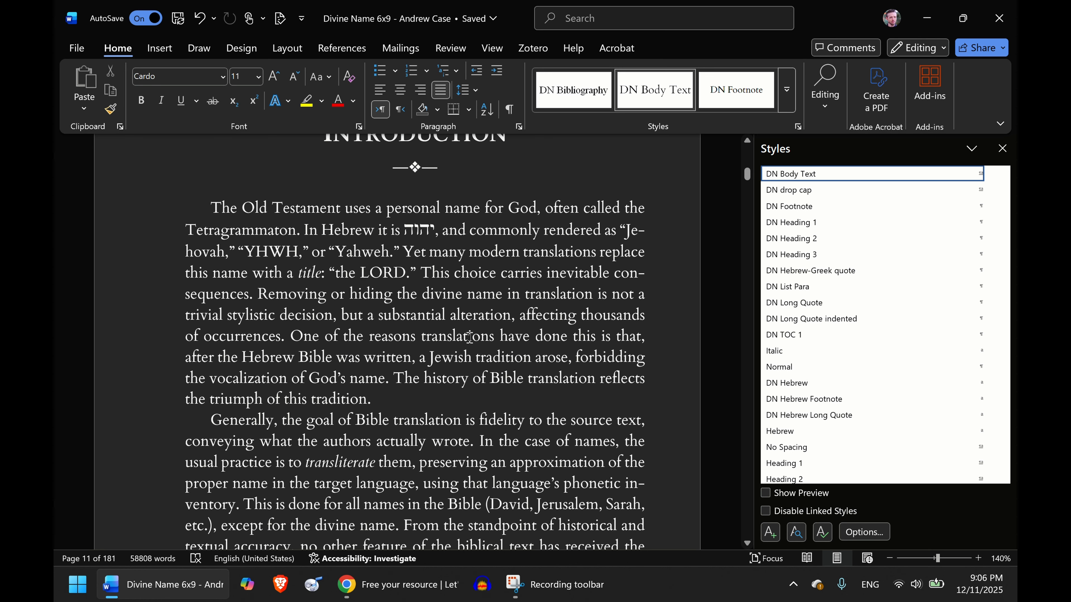
{"action": "scroll", "coordinate": [469, 337], "scroll_direction": "up", "scroll_amount": 1}
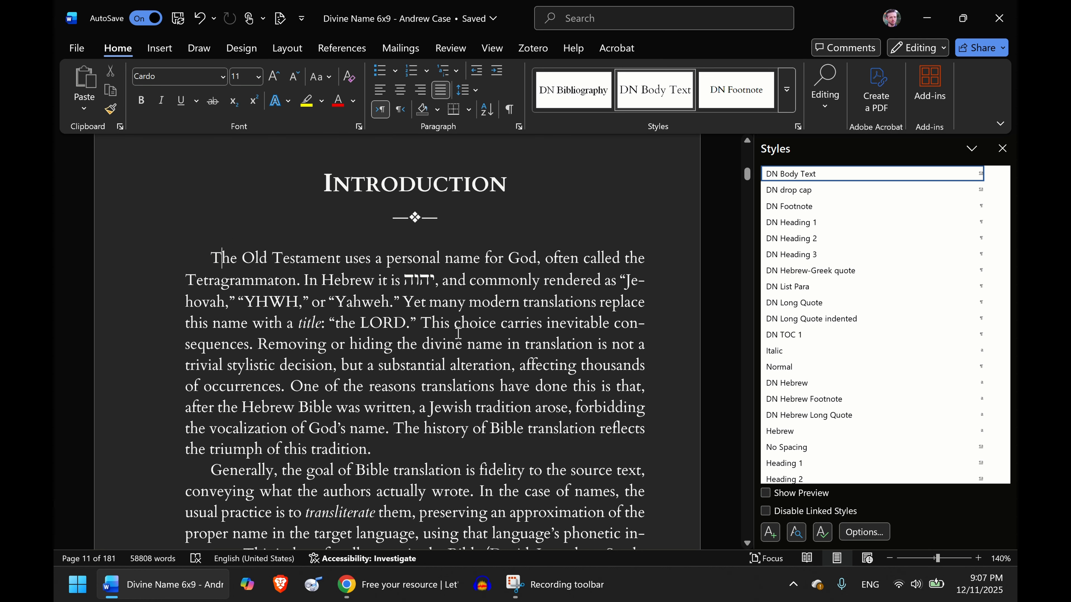
- Review the DN Body Text style's definition, including its paragraph indentation and line spacing, without changing anything
{"action": "scroll", "coordinate": [459, 333], "scroll_direction": "down", "scroll_amount": 1}
{"action": "left_click", "coordinate": [400, 315]}
{"action": "left_click", "coordinate": [992, 173]}
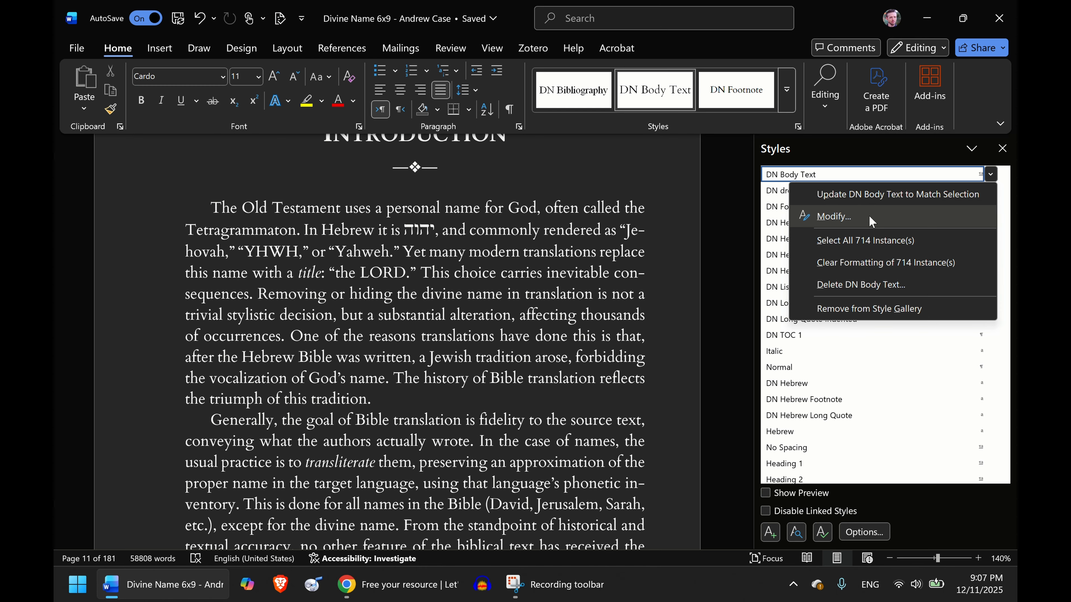
{"action": "left_click", "coordinate": [834, 217]}
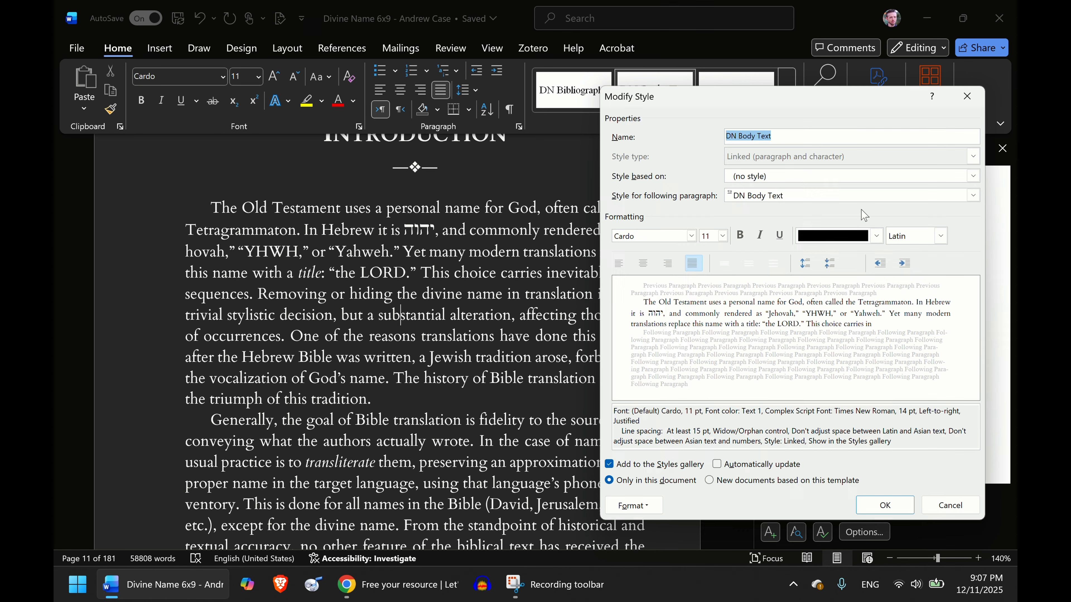
{"action": "left_click", "coordinate": [633, 505]}
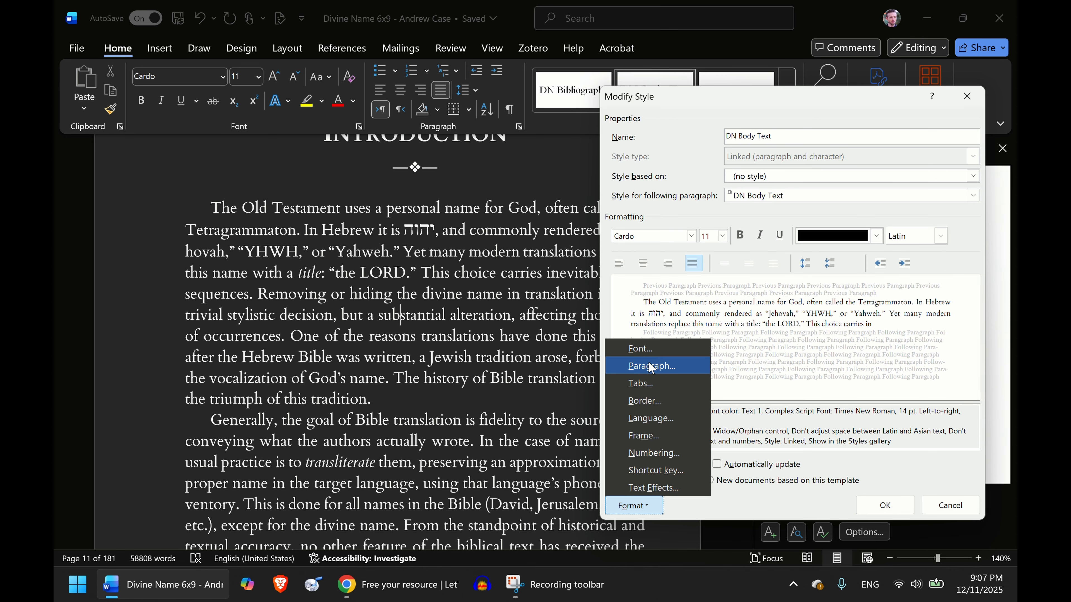
{"action": "left_click", "coordinate": [652, 366]}
{"action": "left_click", "coordinate": [653, 115]}
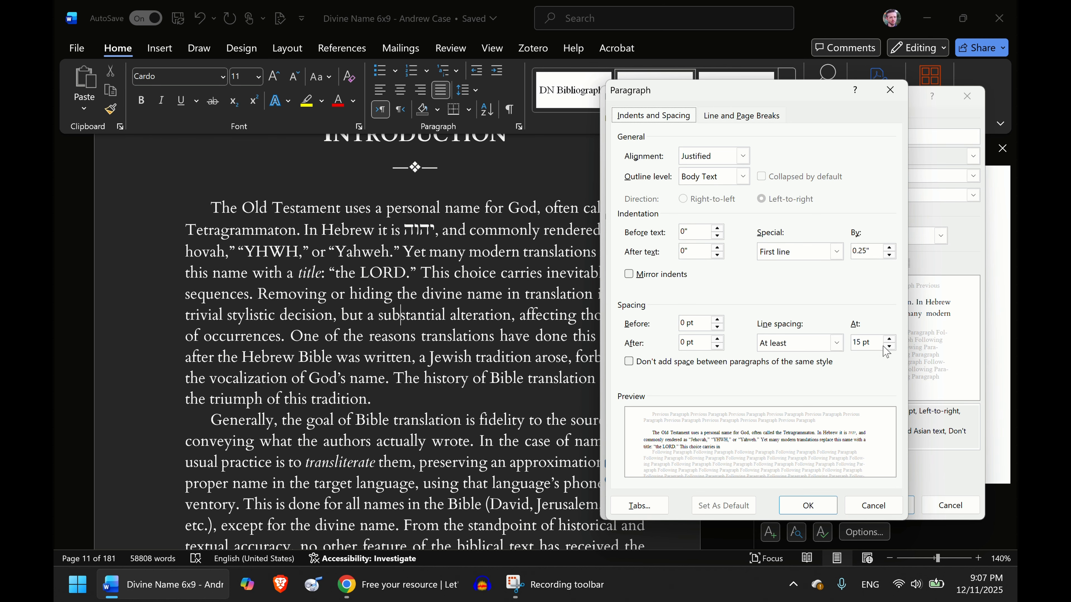
{"action": "left_click", "coordinate": [837, 348]}
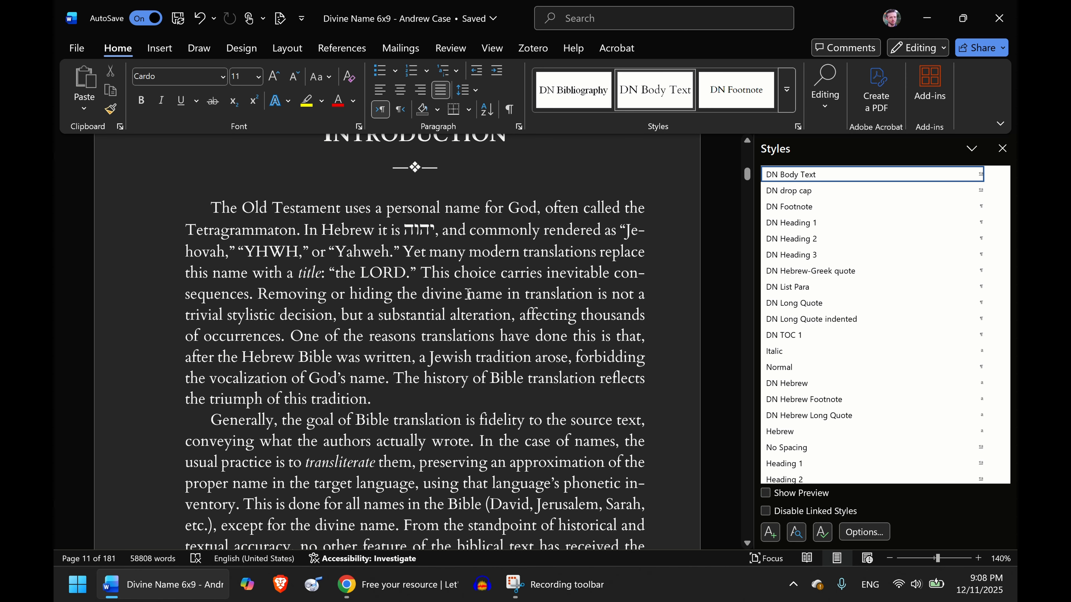
{"action": "scroll", "coordinate": [468, 294], "scroll_direction": "up", "scroll_amount": 1}
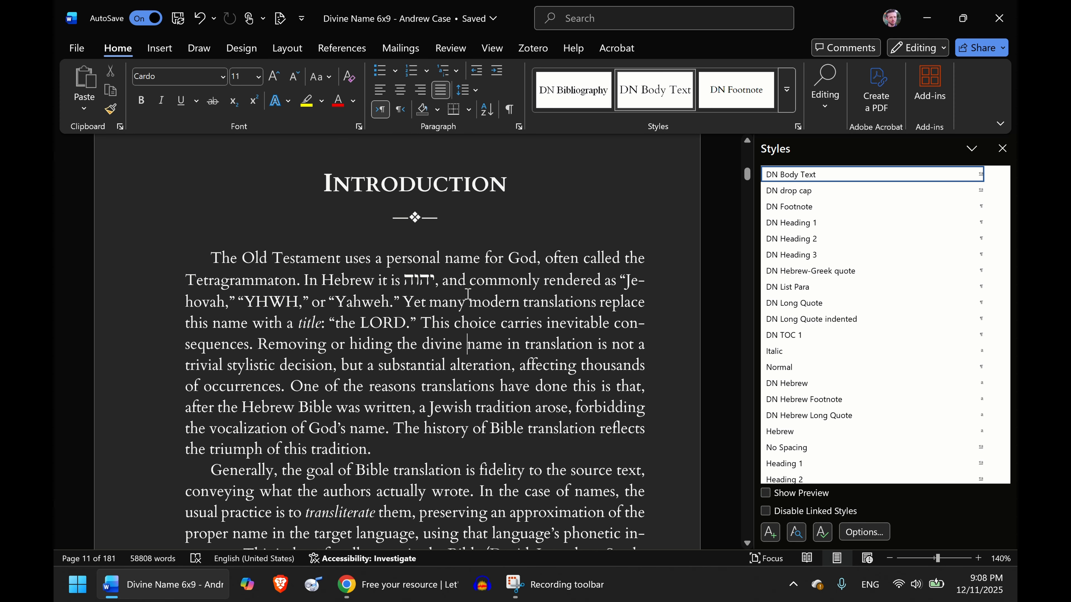
{"action": "left_click", "coordinate": [508, 344]}
{"action": "scroll", "coordinate": [433, 426], "scroll_direction": "down", "scroll_amount": 1}
{"action": "scroll", "coordinate": [433, 425], "scroll_direction": "down", "scroll_amount": 2}
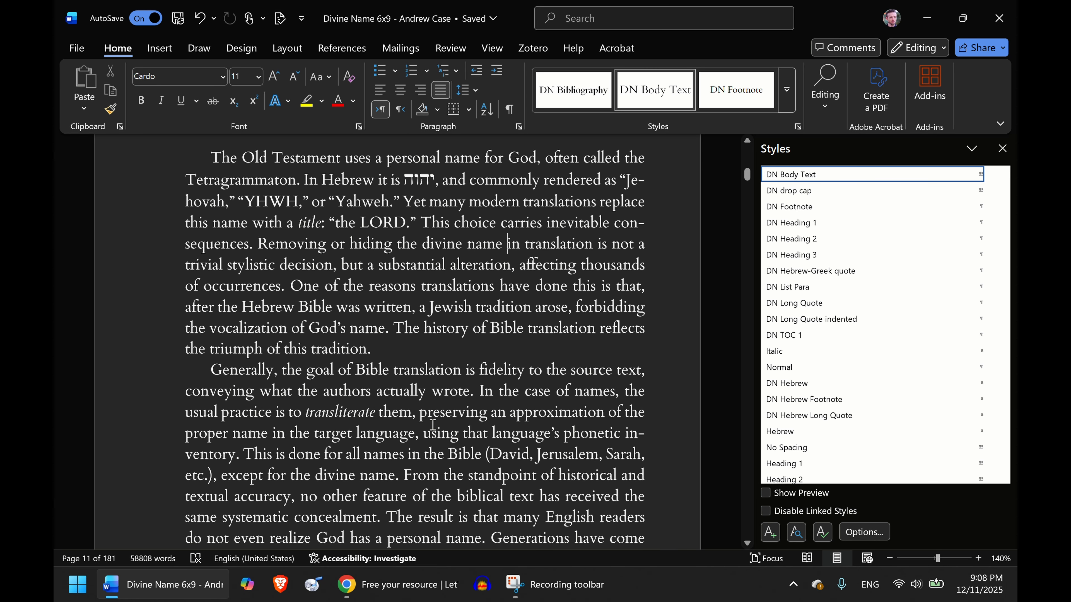
{"action": "scroll", "coordinate": [432, 425], "scroll_direction": "up", "scroll_amount": 1}
{"action": "scroll", "coordinate": [432, 425], "scroll_direction": "up", "scroll_amount": 2}
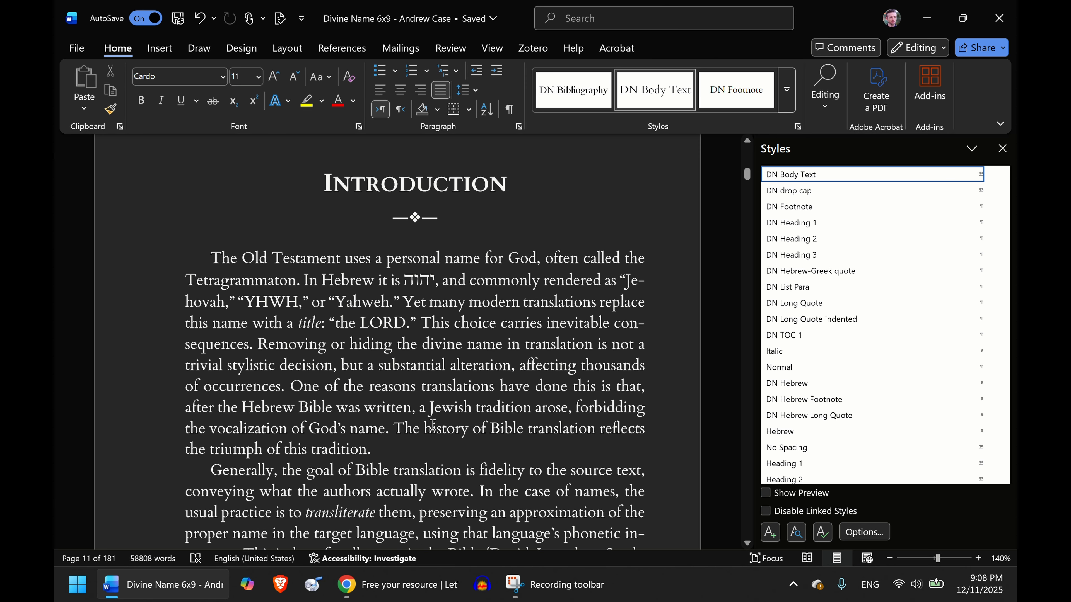
{"action": "scroll", "coordinate": [433, 425], "scroll_direction": "down", "scroll_amount": 1}
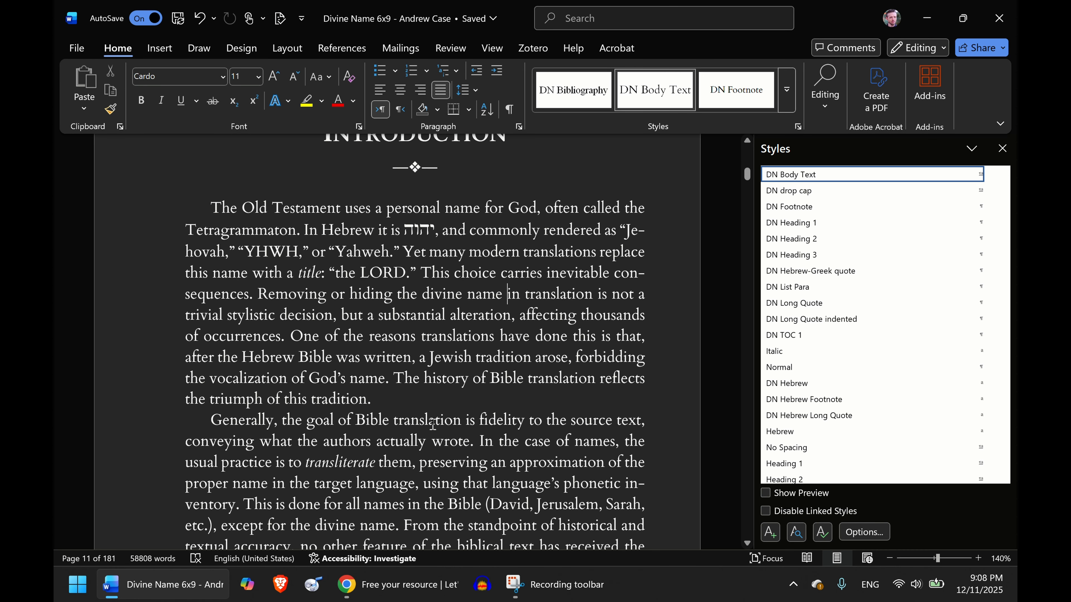
- Examine the Hebrew word יהוה in the Introduction's first paragraph, selecting it to check its style, font and right-to-left behaviour
{"action": "mouse_move", "coordinate": [992, 183]}
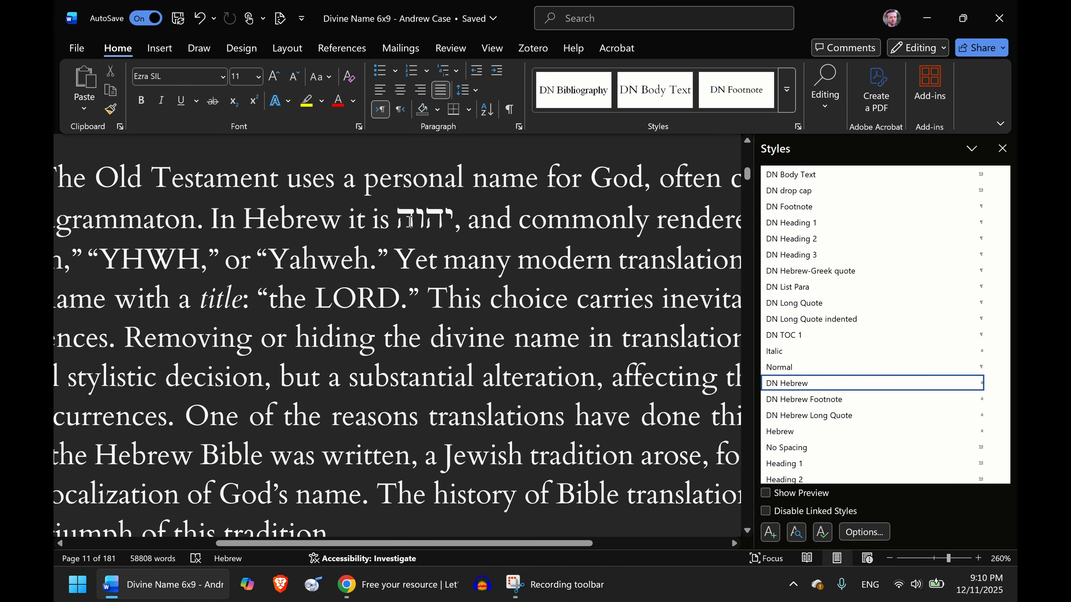
{"action": "left_click", "coordinate": [403, 222]}
{"action": "left_click_drag", "start_coordinate": [394, 218], "coordinate": [451, 219]}
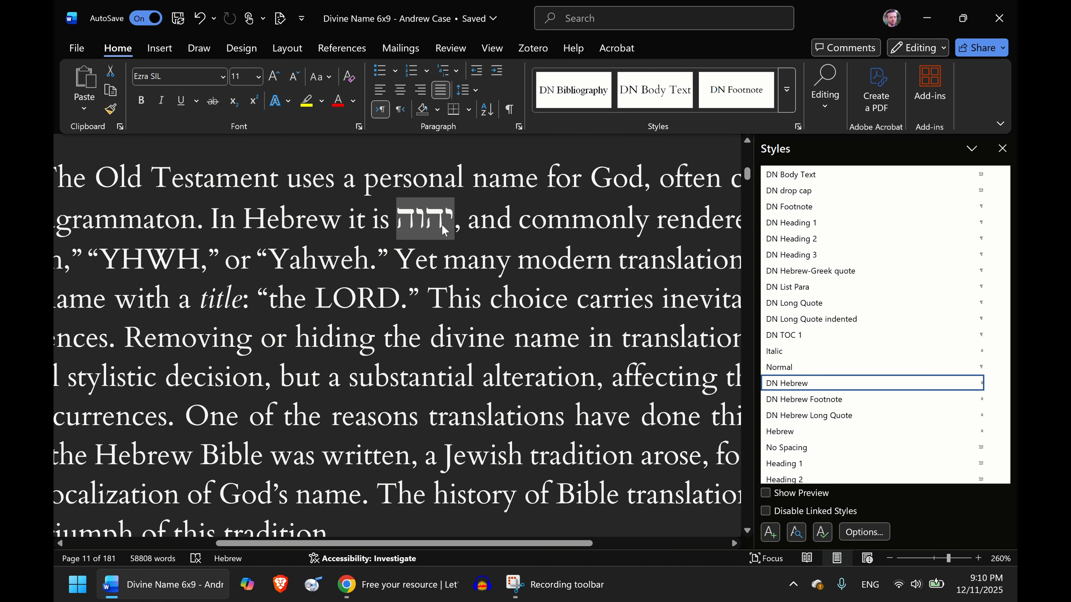
{"action": "left_click", "coordinate": [446, 222]}
{"action": "double_click", "coordinate": [404, 213]}
{"action": "mouse_move", "coordinate": [404, 213]}
{"action": "left_mouse_down"}
{"action": "mouse_move", "coordinate": [415, 213]}
{"action": "mouse_move", "coordinate": [404, 214]}
{"action": "left_mouse_up"}
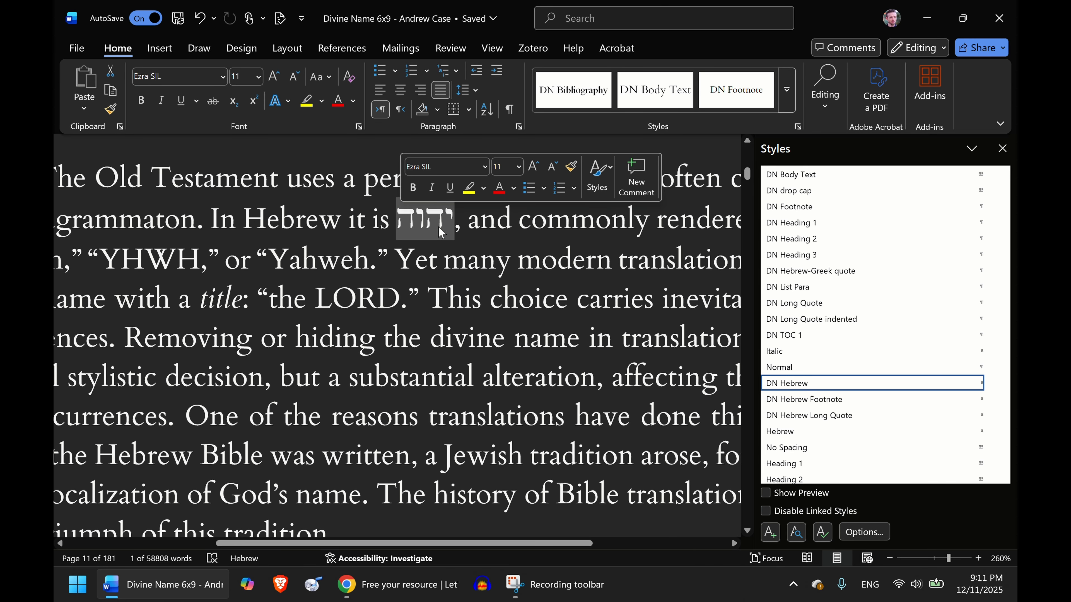
{"action": "left_click", "coordinate": [438, 226]}
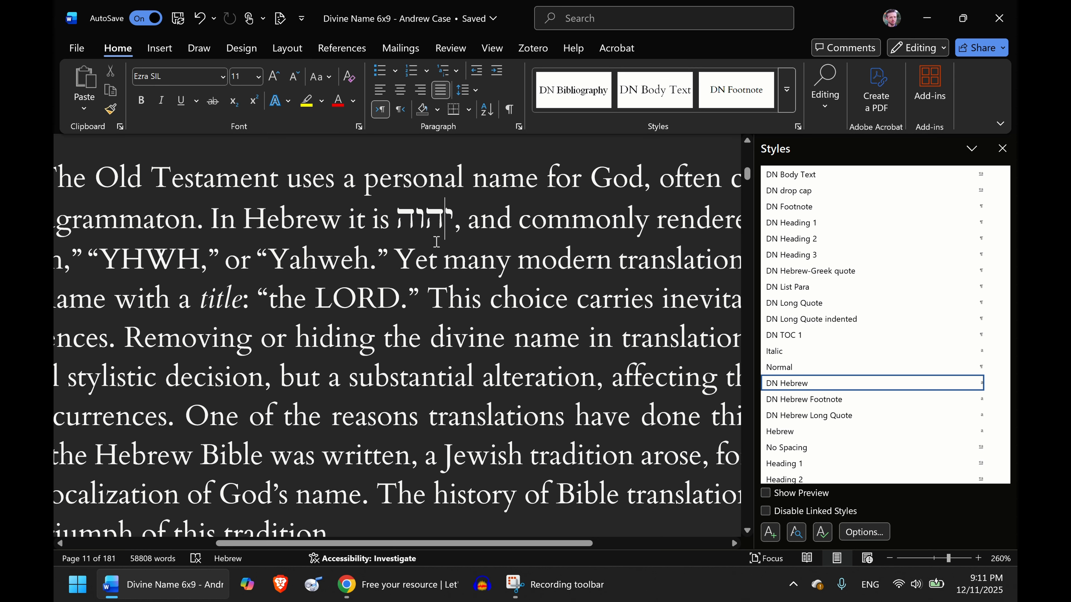
{"action": "left_click_drag", "start_coordinate": [398, 215], "coordinate": [452, 215]}
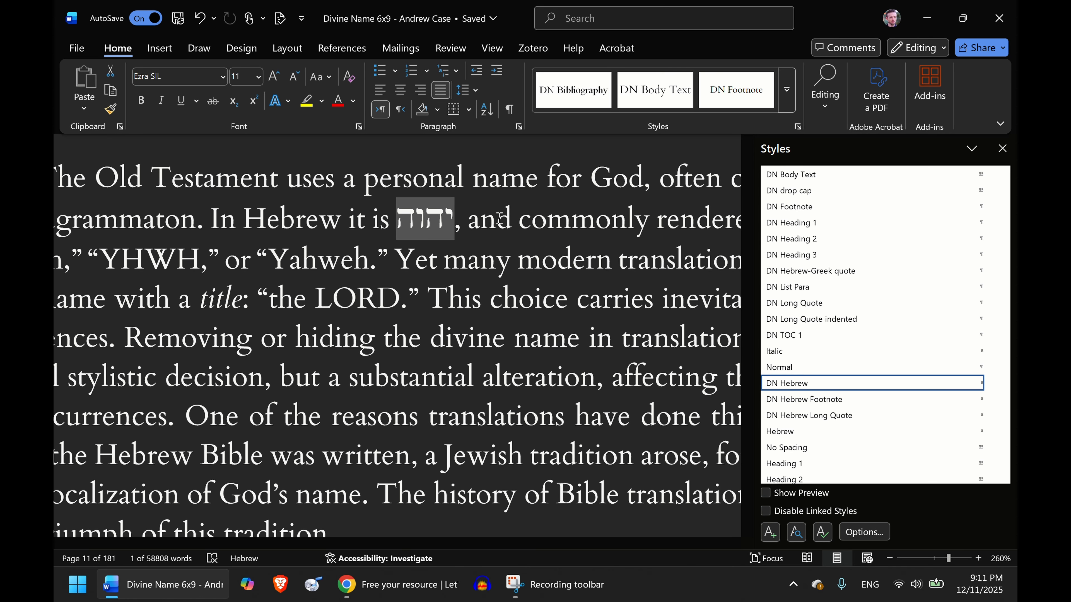
{"action": "left_click_drag", "start_coordinate": [396, 218], "coordinate": [451, 218]}
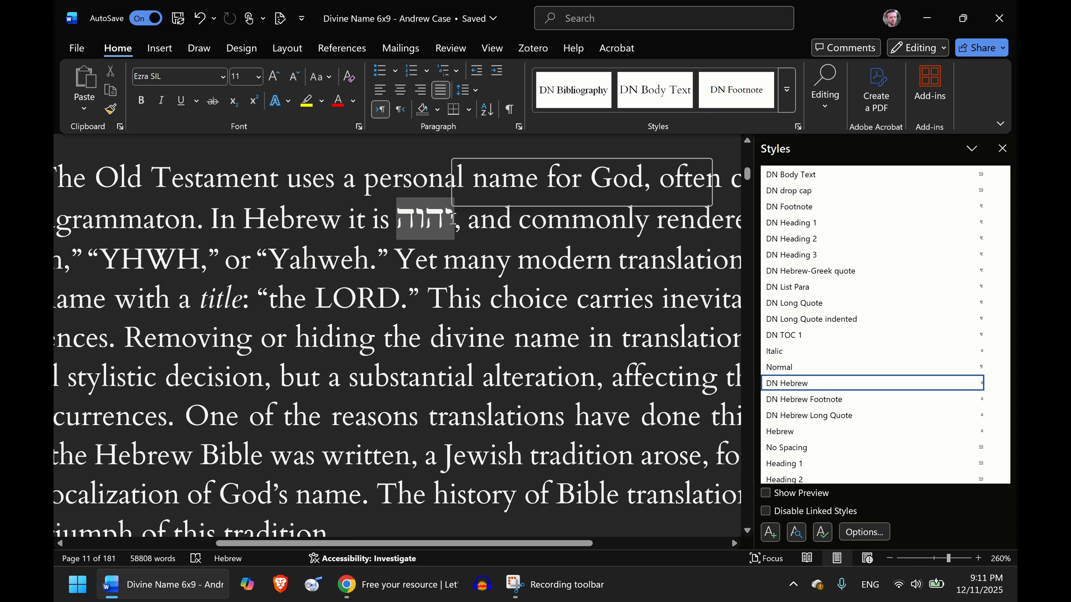
{"action": "left_click", "coordinate": [398, 201]}
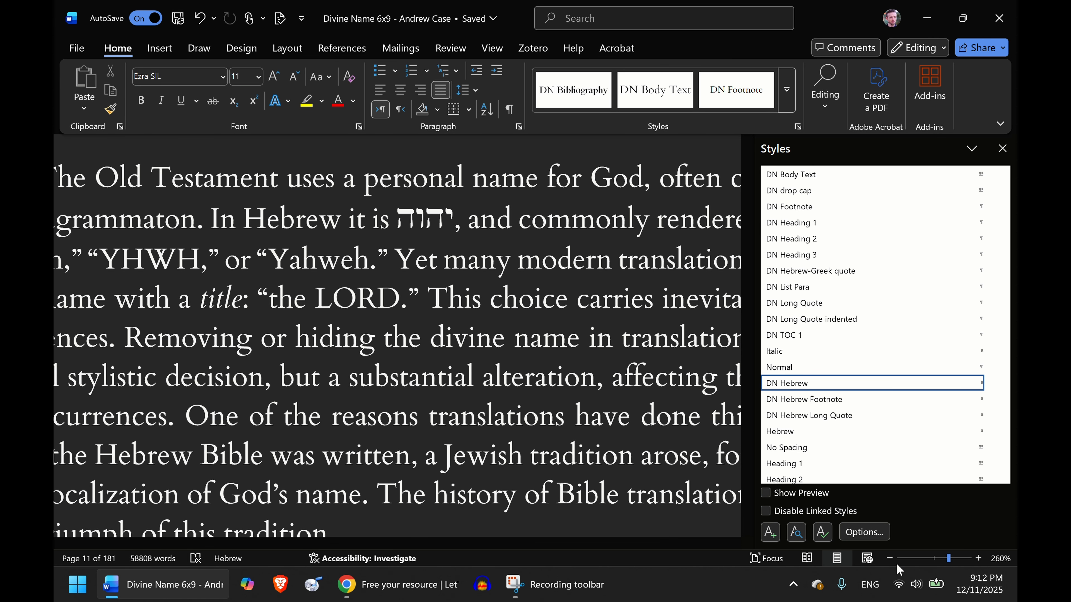
- Check the styles of the Exodus 3:15 block quotation, its Hebrew word and the "A Key Word—Zekher" heading, and view the DN Heading 2 definition
{"action": "left_click", "coordinate": [890, 560]}
{"action": "left_click", "coordinate": [889, 560]}
{"action": "left_click", "coordinate": [889, 560]}
{"action": "left_click", "coordinate": [889, 560]}
{"action": "left_click", "coordinate": [889, 559]}
{"action": "left_click", "coordinate": [889, 560]}
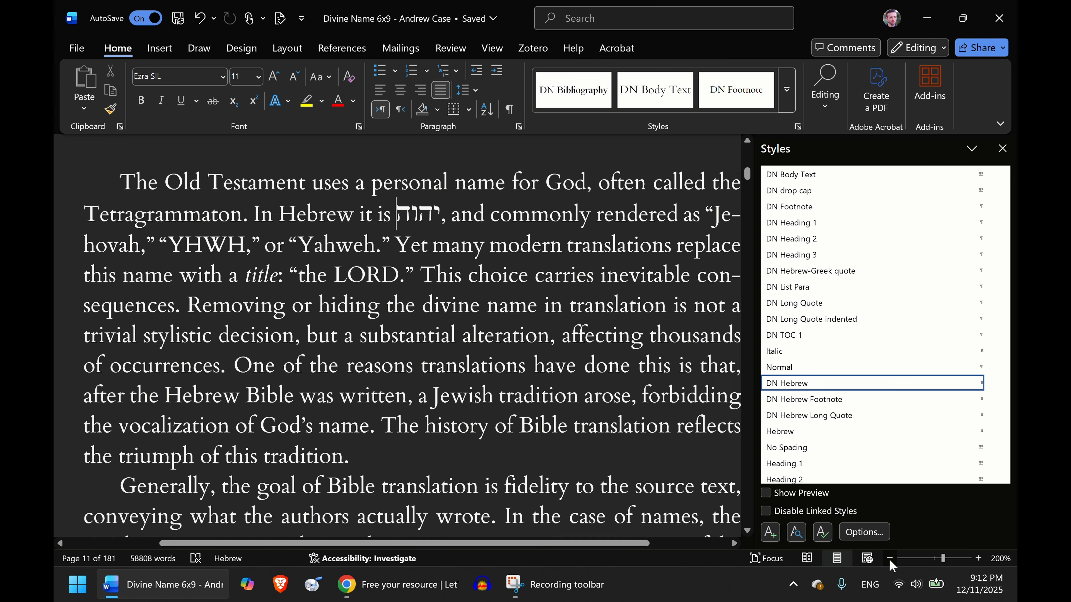
{"action": "left_click", "coordinate": [889, 559]}
{"action": "scroll", "coordinate": [582, 408], "scroll_direction": "down", "scroll_amount": 15}
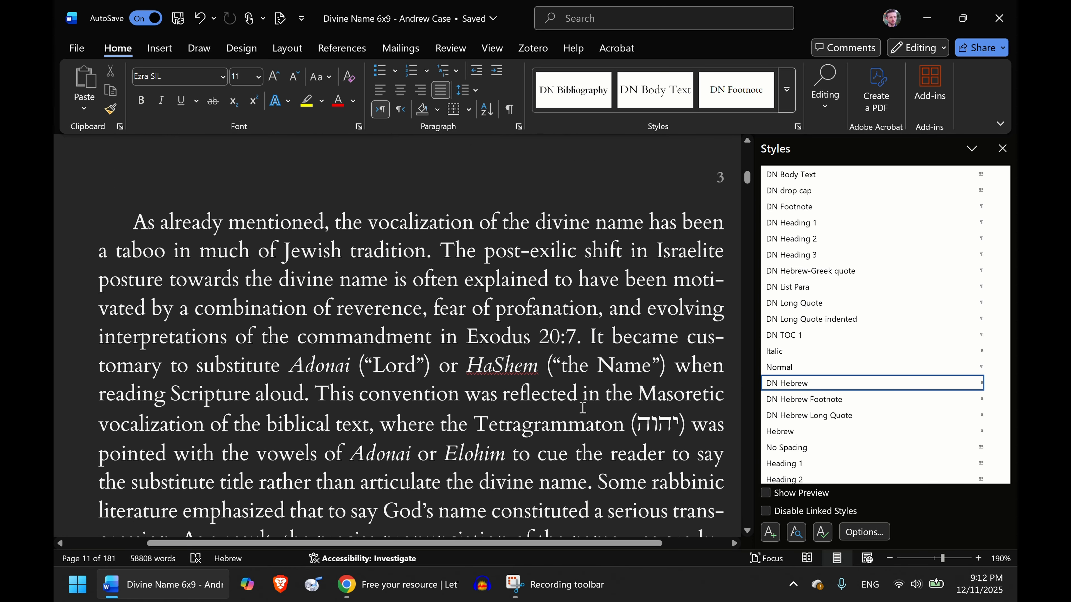
{"action": "scroll", "coordinate": [583, 407], "scroll_direction": "down", "scroll_amount": 15}
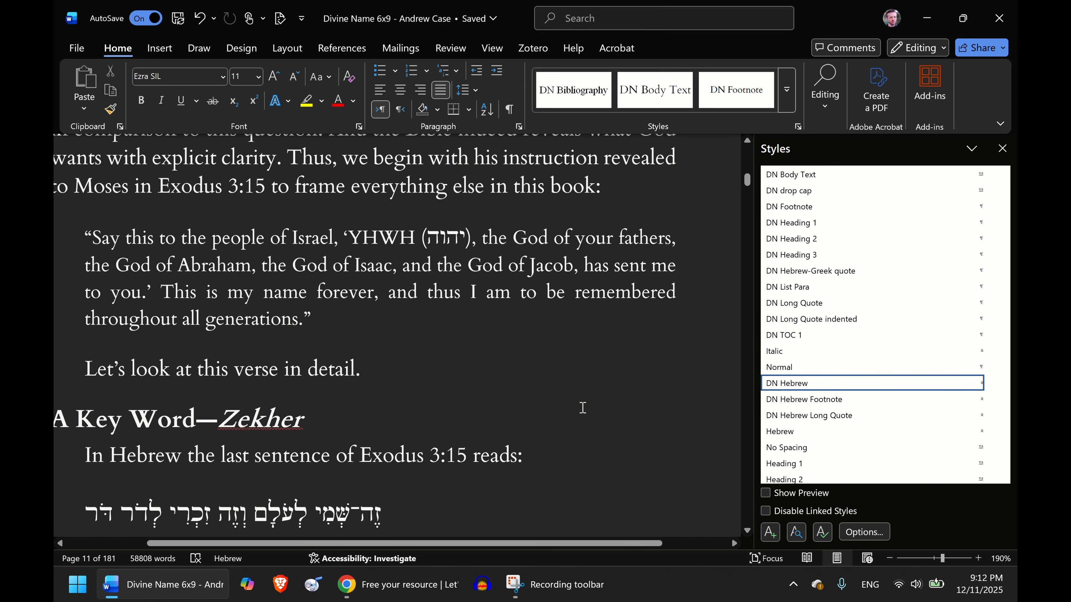
{"action": "left_click", "coordinate": [285, 266]}
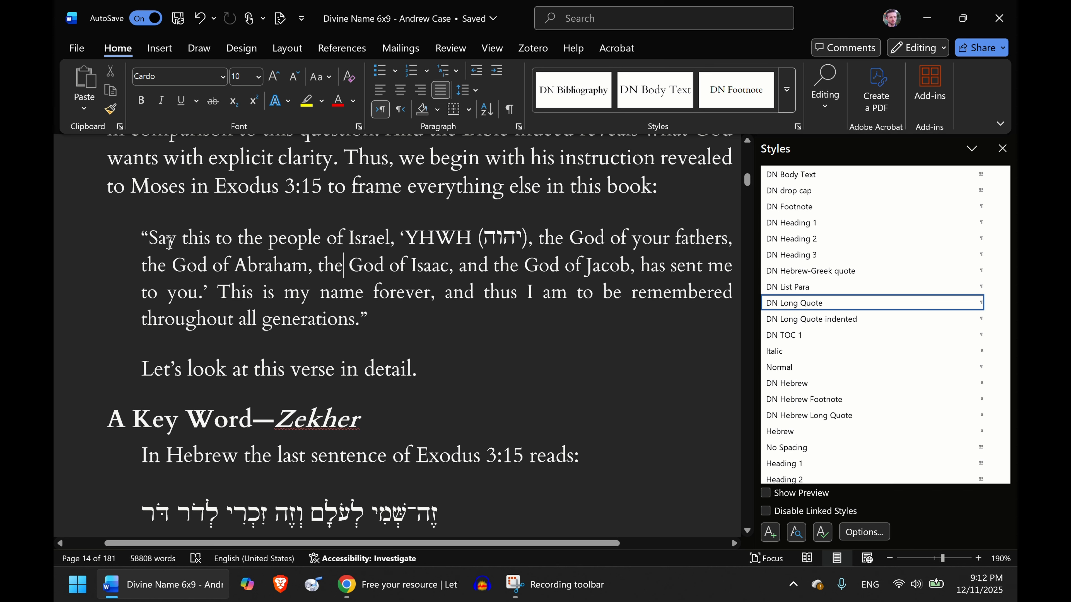
{"action": "left_click", "coordinate": [210, 239]}
{"action": "left_click", "coordinate": [505, 239]}
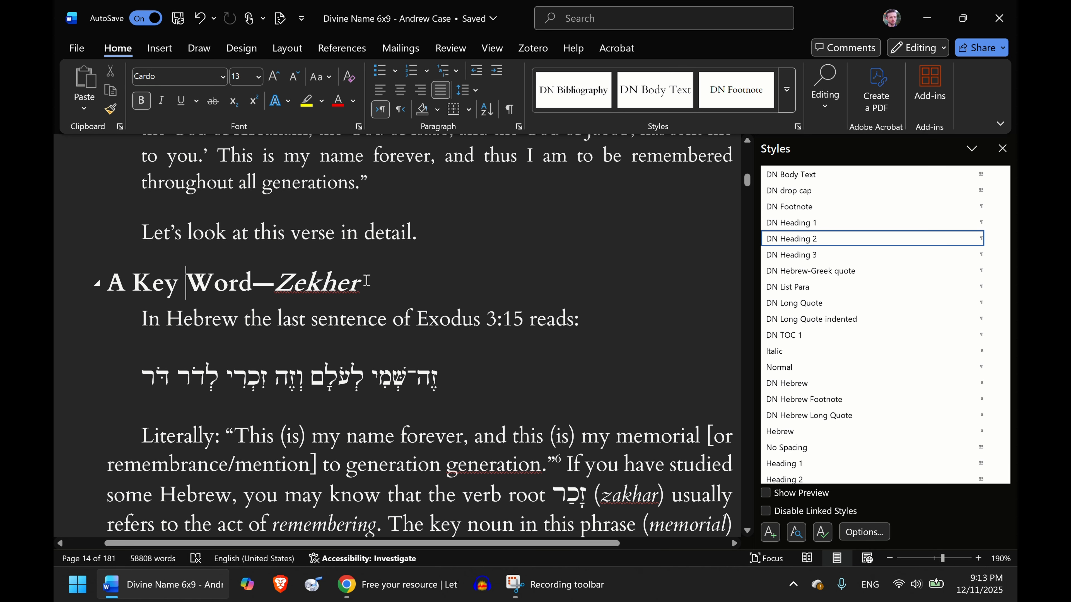
{"action": "left_click", "coordinate": [336, 284]}
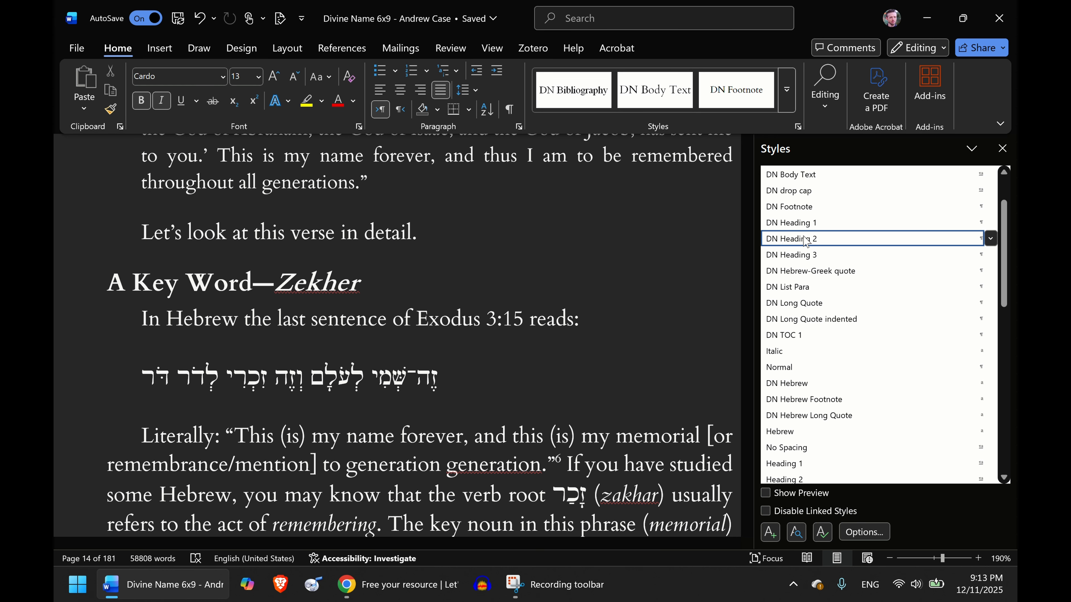
{"action": "mouse_move", "coordinate": [818, 242]}
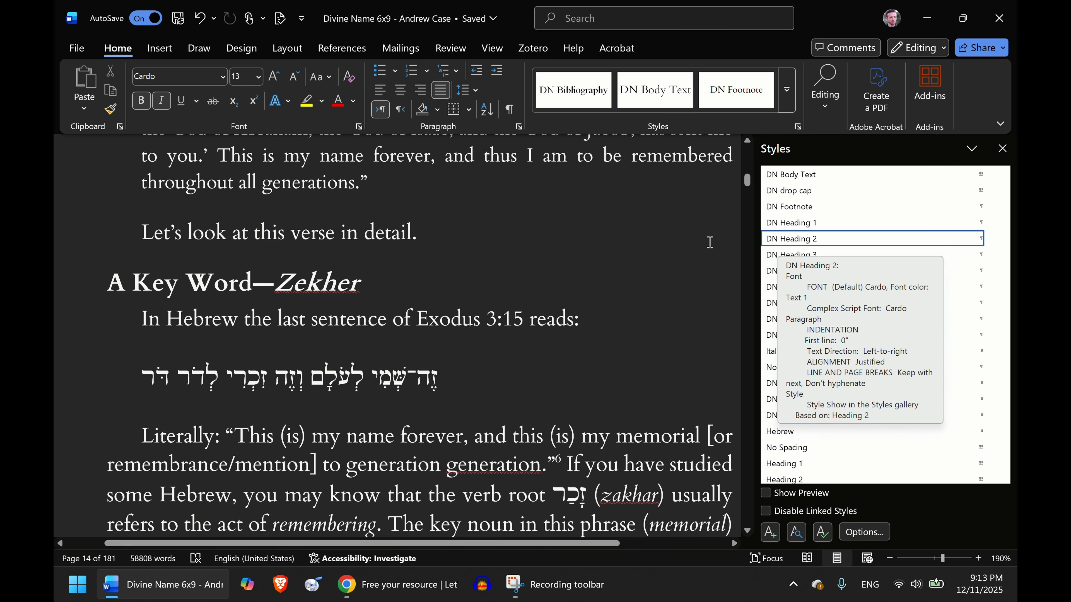
- Place the cursor in footnote 6 and review the DN Footnote style's definition and its assigned keyboard shortcut without changing anything
{"action": "scroll", "coordinate": [429, 321], "scroll_direction": "down", "scroll_amount": 6}
{"action": "left_click", "coordinate": [403, 301]}
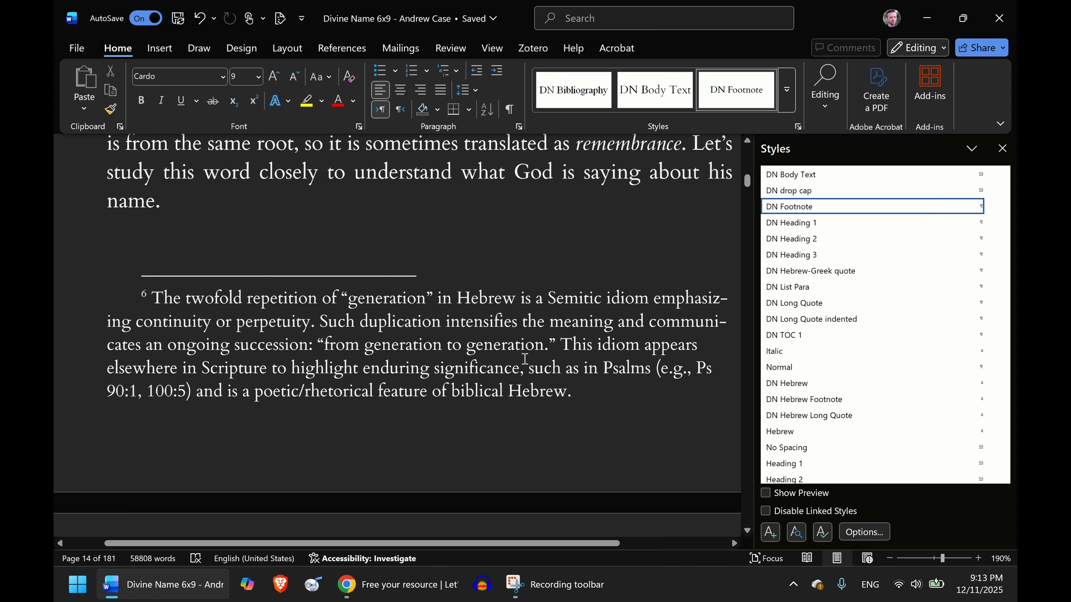
{"action": "left_click", "coordinate": [990, 207]}
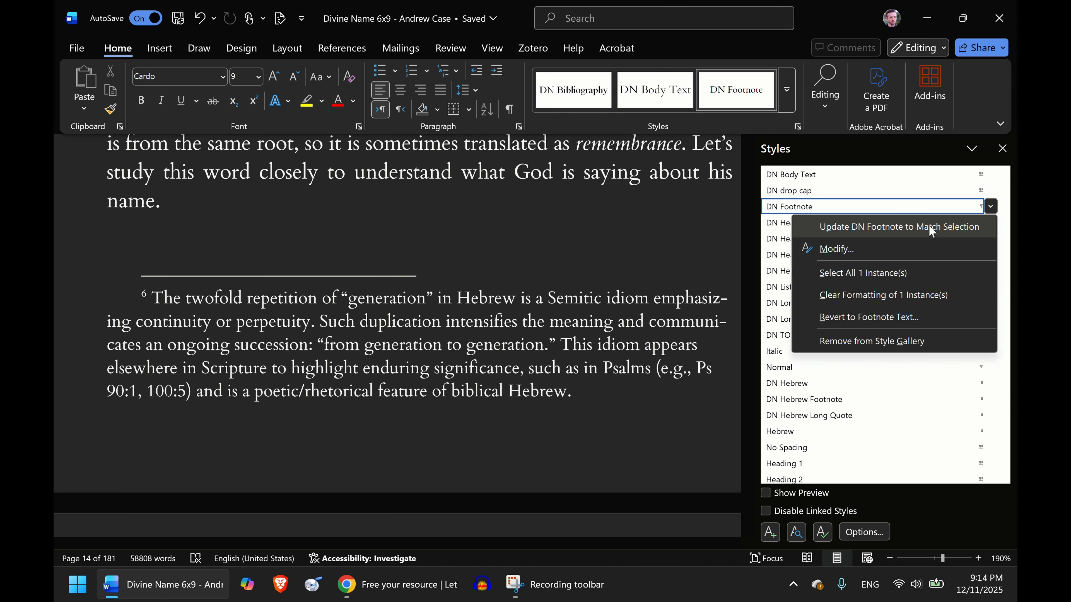
{"action": "left_click", "coordinate": [860, 248]}
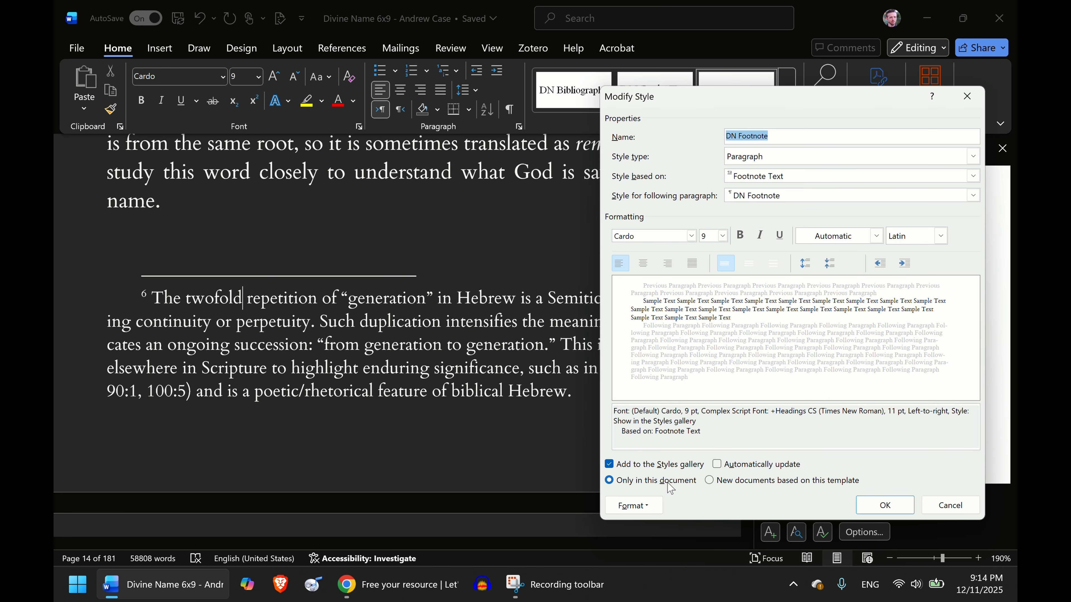
{"action": "left_click", "coordinate": [645, 509]}
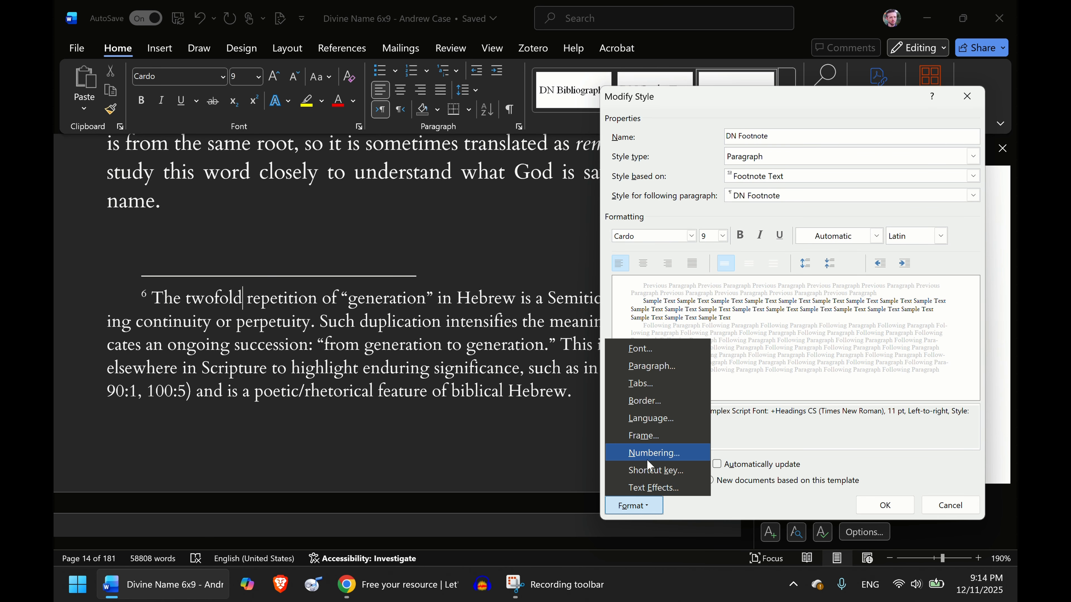
{"action": "left_click", "coordinate": [649, 470]}
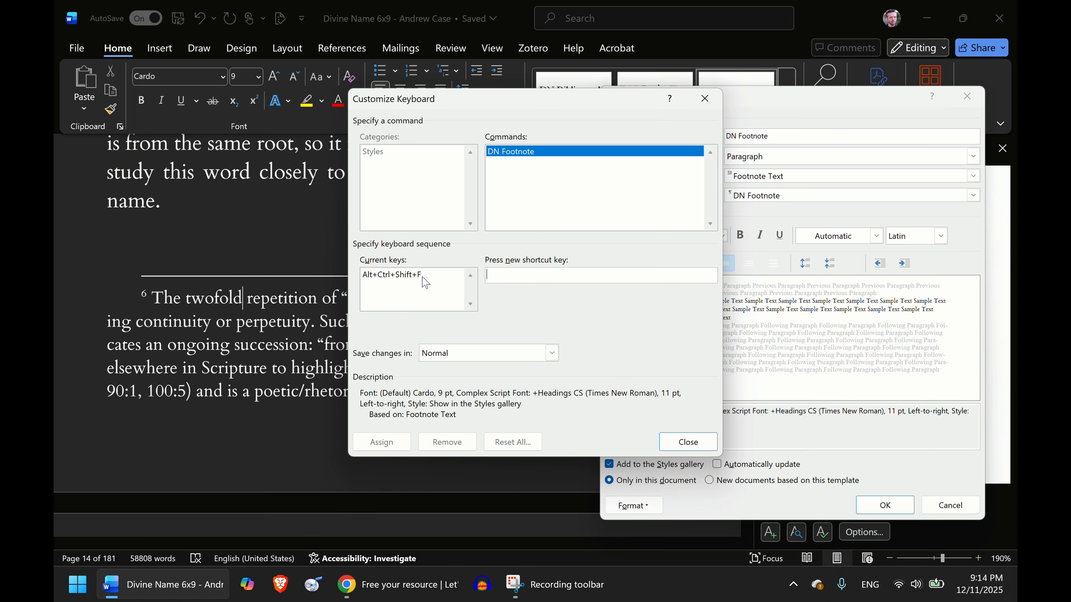
{"action": "left_click", "coordinate": [688, 443]}
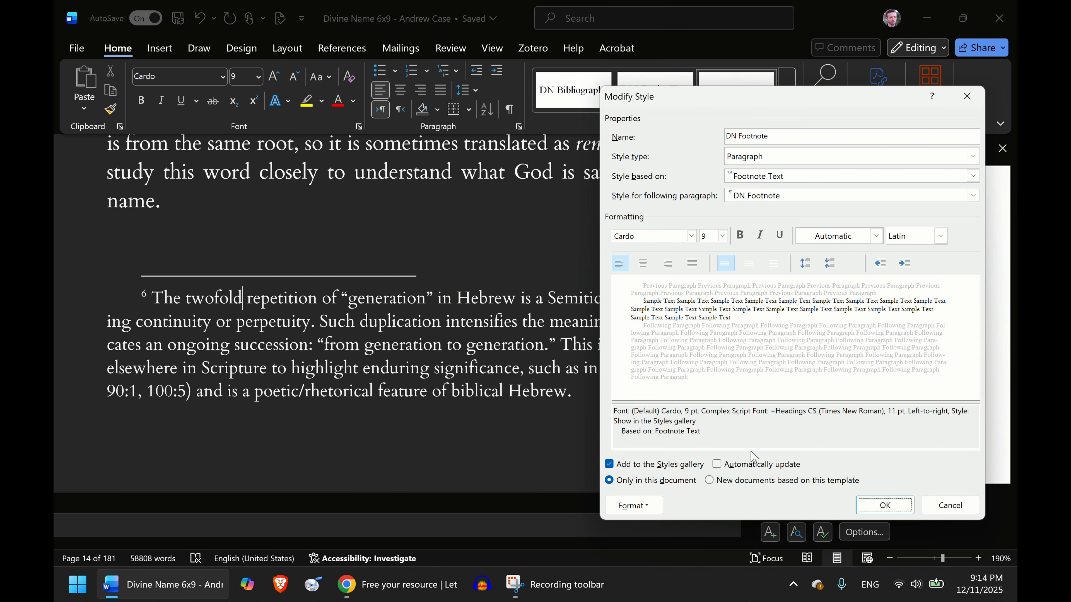
{"action": "left_click", "coordinate": [940, 514]}
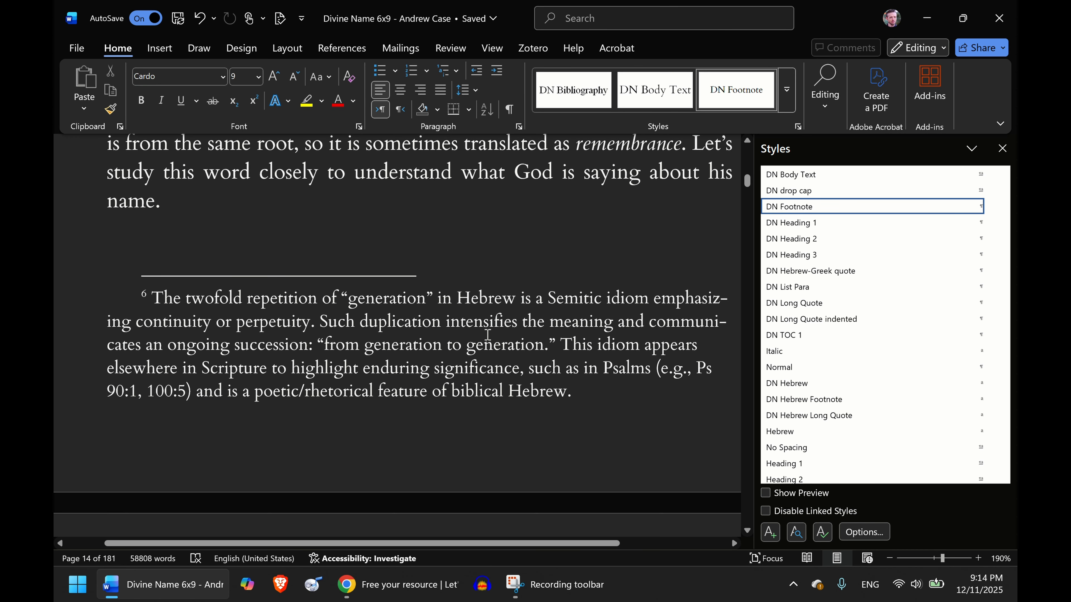
{"action": "scroll", "coordinate": [487, 334], "scroll_direction": "down", "scroll_amount": 15}
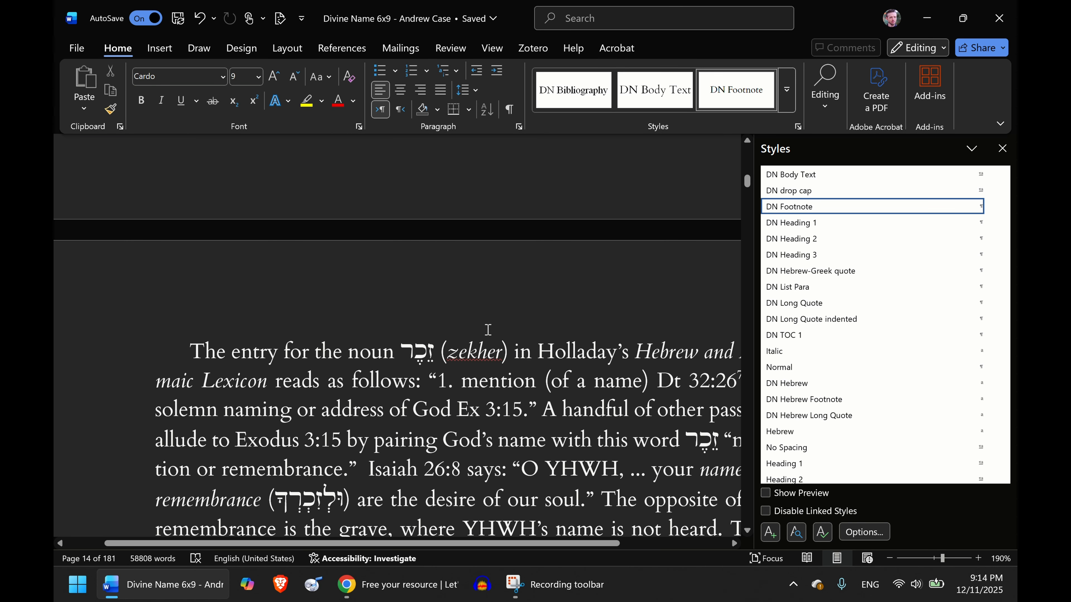
- Examine footnotes 7 and 8, selecting the Hebrew word שֵׁם in footnote 8 to check its style and font
{"action": "scroll", "coordinate": [482, 319], "scroll_direction": "down", "scroll_amount": 1}
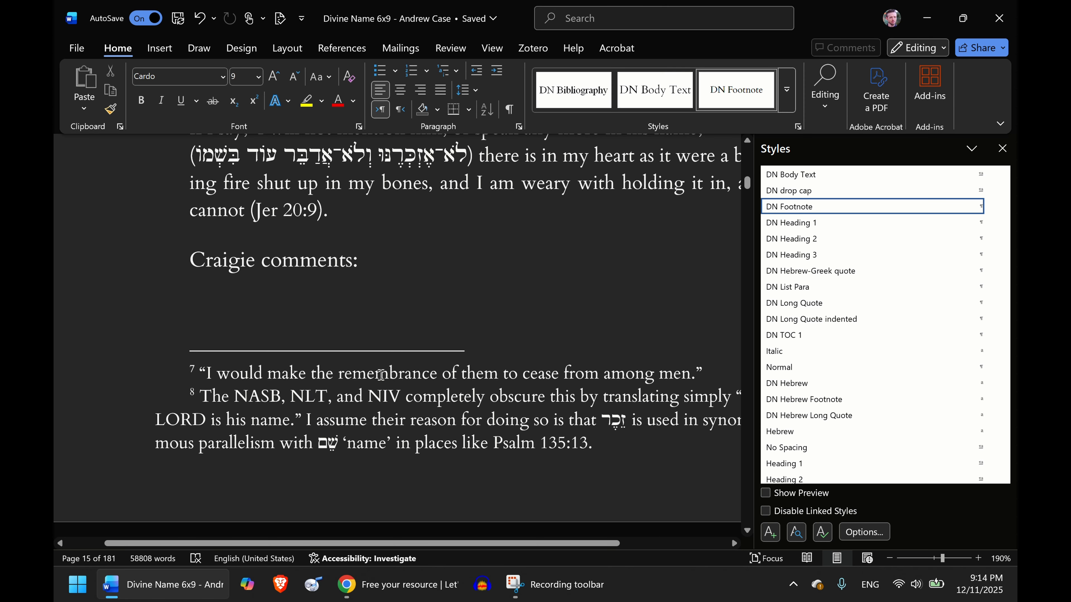
{"action": "left_click", "coordinate": [381, 375]}
{"action": "scroll", "coordinate": [643, 395], "scroll_direction": "down", "scroll_amount": 1}
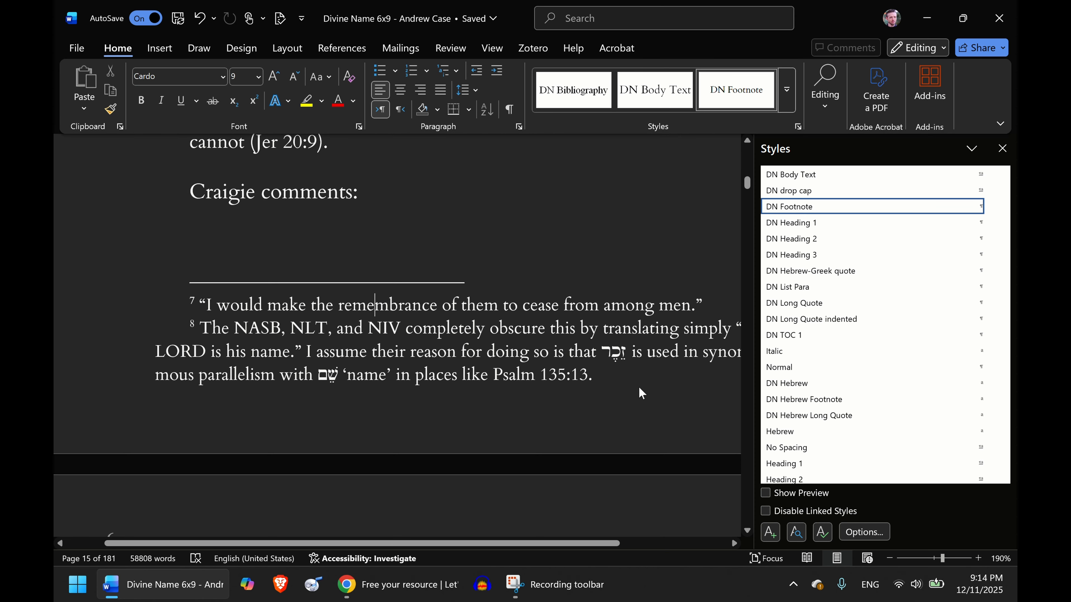
{"action": "scroll", "coordinate": [640, 388], "scroll_direction": "down", "scroll_amount": 1}
{"action": "left_click_drag", "start_coordinate": [319, 307], "coordinate": [339, 308]}
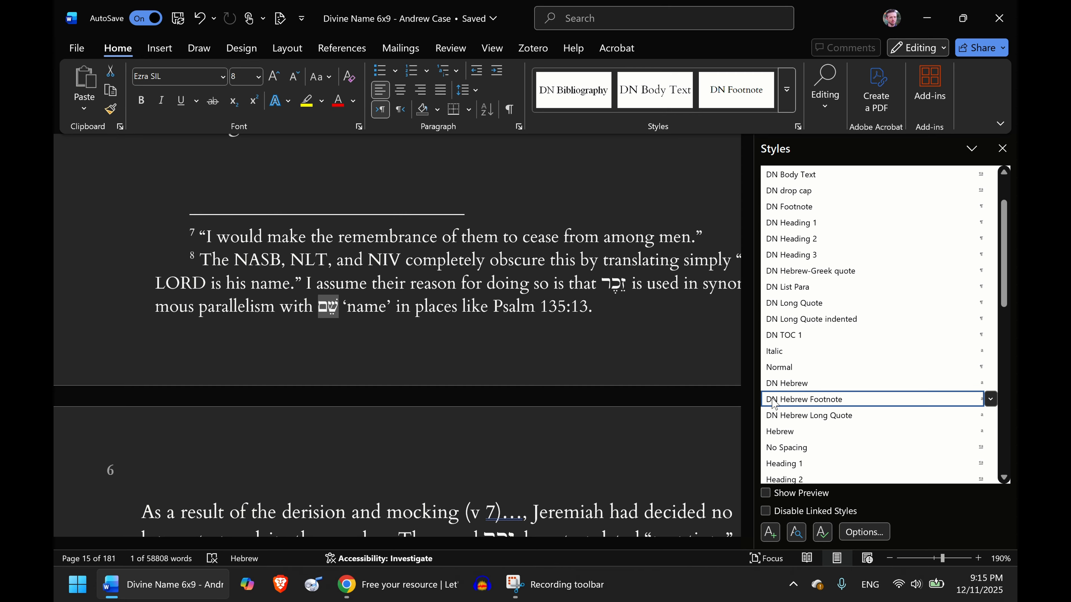
{"action": "left_click", "coordinate": [521, 287]}
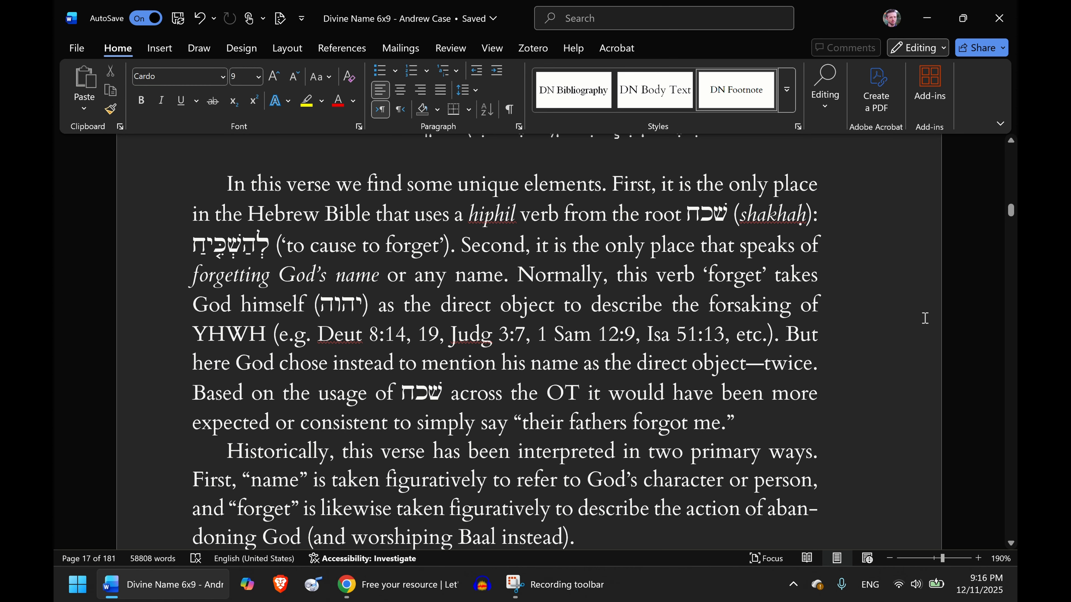
- Review the current section's custom margins, gutter and multiple-page settings in Page Setup without changing anything
{"action": "scroll", "coordinate": [934, 319], "scroll_direction": "down", "scroll_amount": 15}
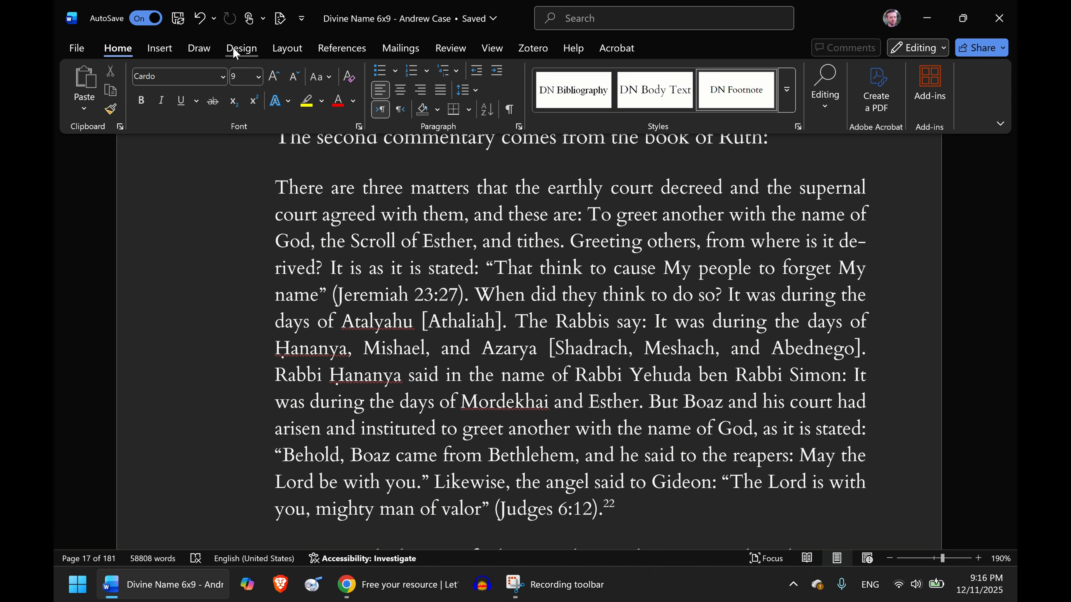
{"action": "left_click", "coordinate": [286, 49]}
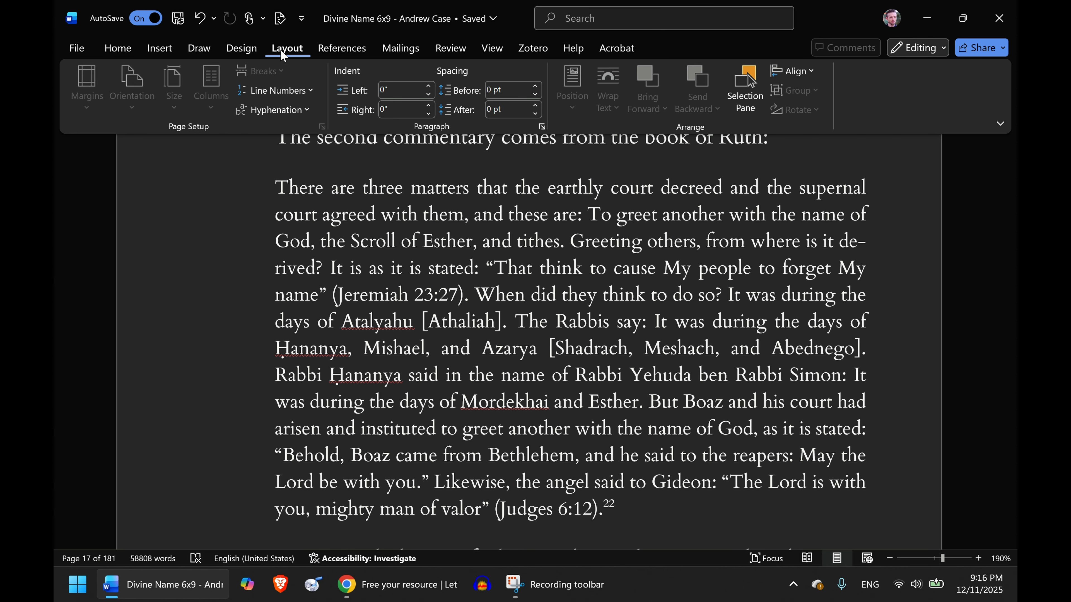
{"action": "left_click", "coordinate": [93, 119]}
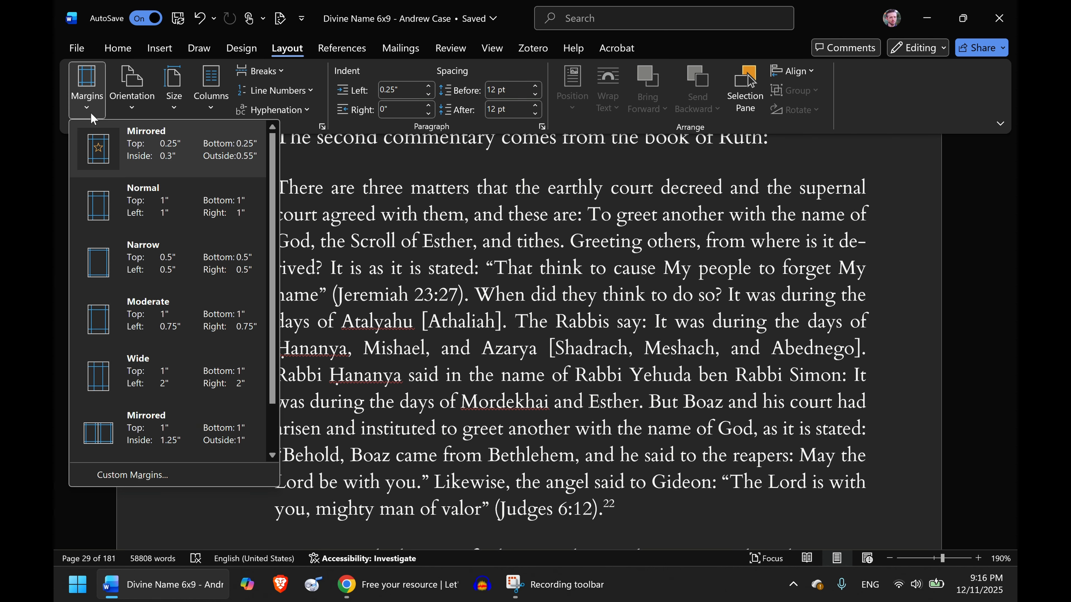
{"action": "left_click", "coordinate": [149, 475]}
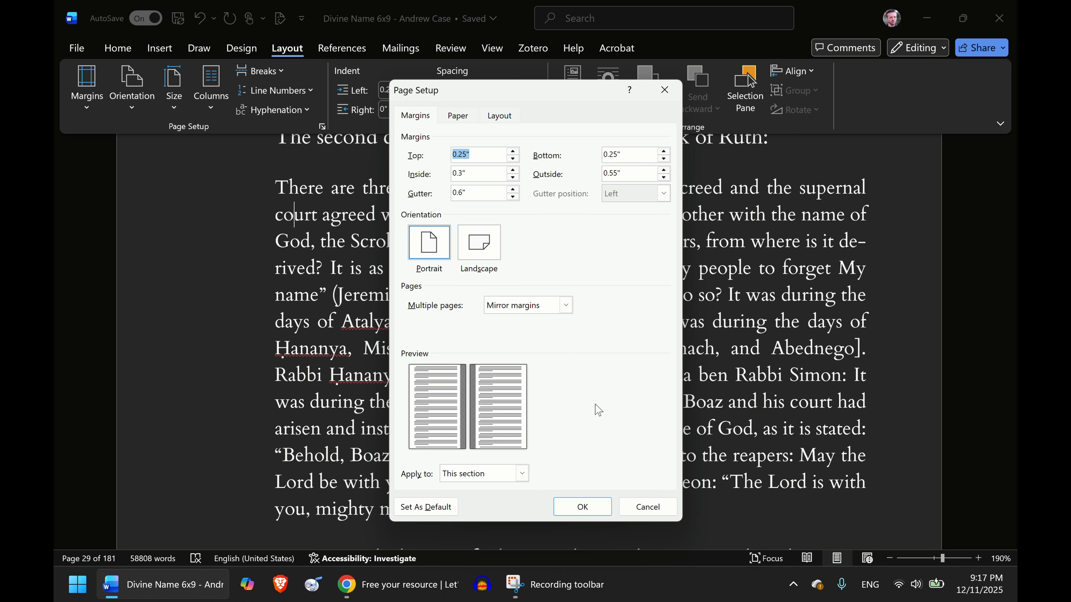
{"action": "key", "text": "Escape"}
- Review the custom paper width and height in Page Setup and leave them as they are
{"action": "left_click", "coordinate": [174, 101]}
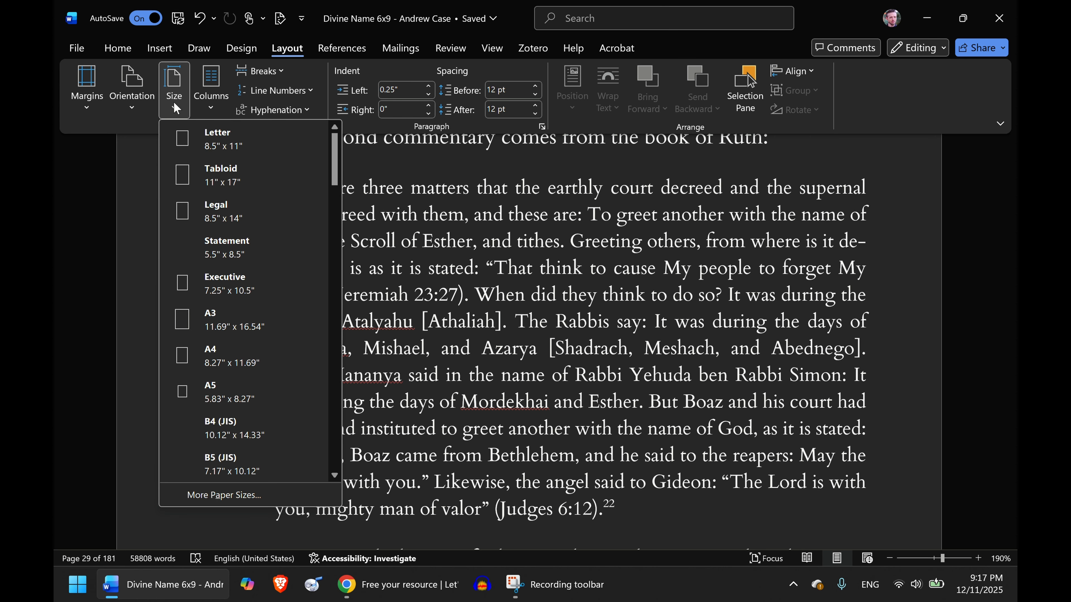
{"action": "left_click", "coordinate": [215, 503]}
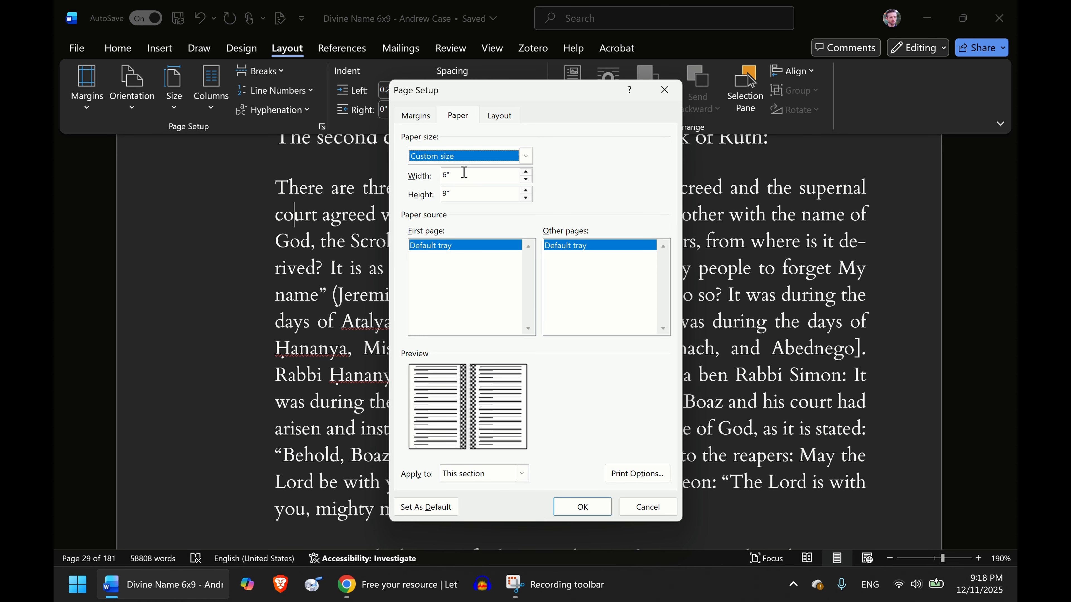
{"action": "left_click", "coordinate": [468, 193]}
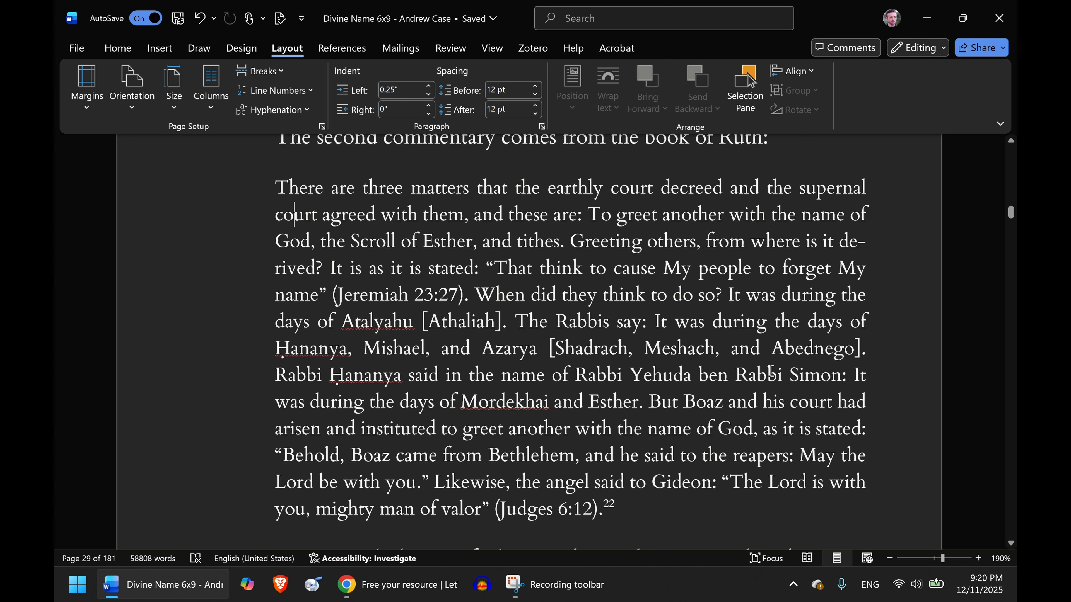
- Examine the hyphenated line endings in the Ruth commentary quotation and the paragraphs that follow it
{"action": "left_click", "coordinate": [839, 241]}
{"action": "left_click_drag", "start_coordinate": [840, 241], "coordinate": [867, 248]}
{"action": "left_click", "coordinate": [856, 266]}
{"action": "scroll", "coordinate": [665, 396], "scroll_direction": "down", "scroll_amount": 6}
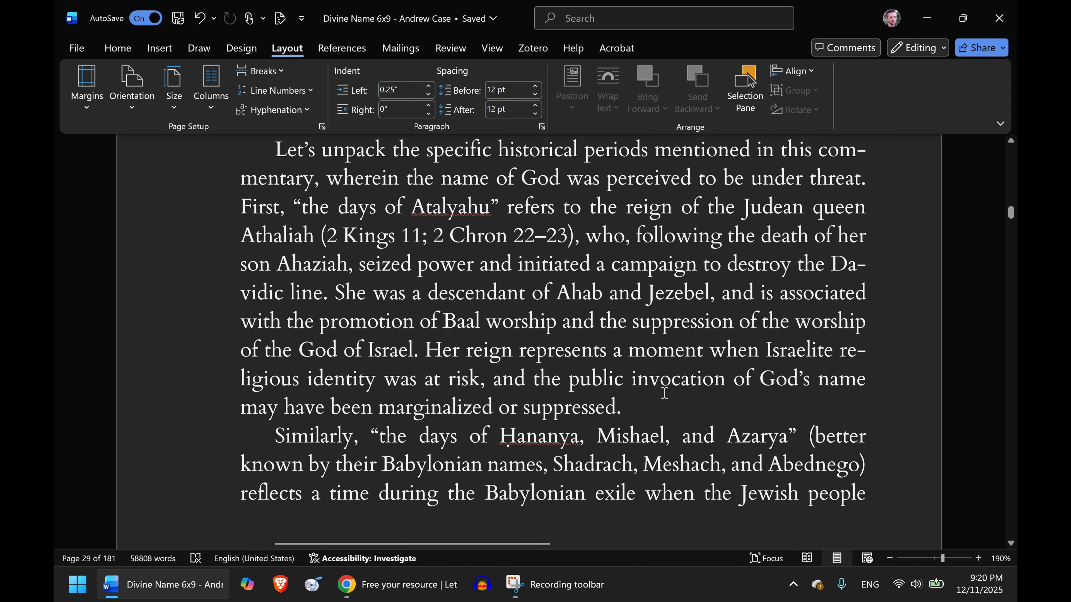
{"action": "scroll", "coordinate": [665, 393], "scroll_direction": "up", "scroll_amount": 2}
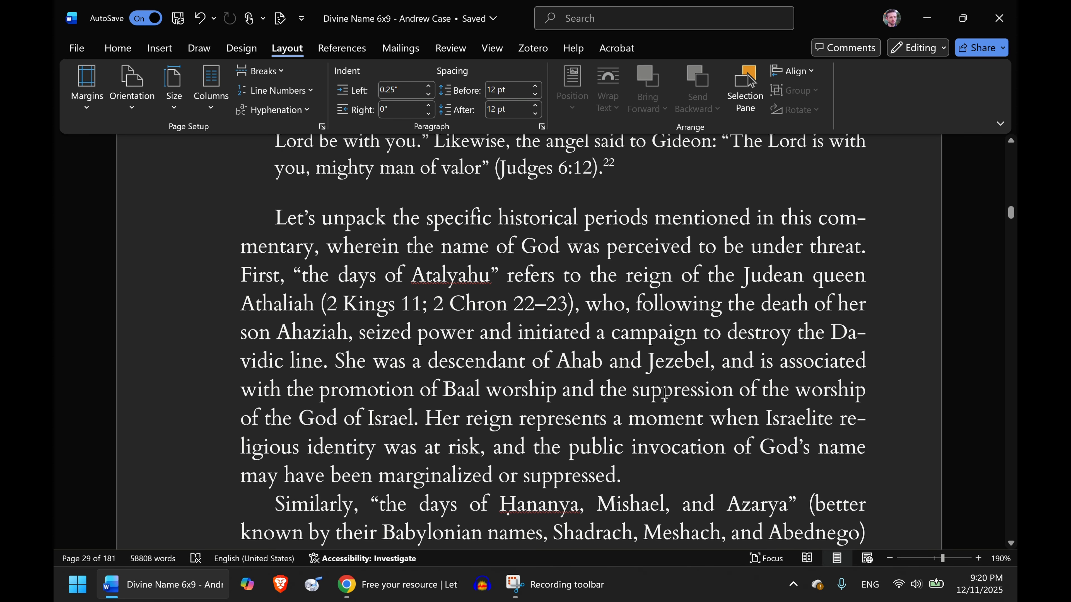
{"action": "scroll", "coordinate": [665, 393], "scroll_direction": "down", "scroll_amount": 2}
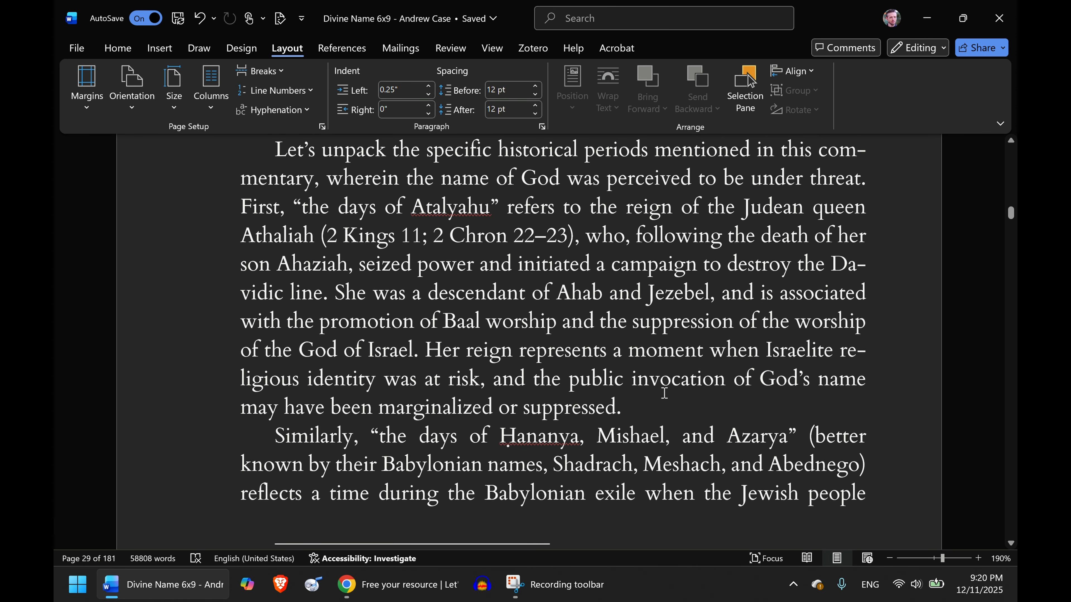
- Search the commands for "hyphen" and review the Hyphenation settings, closing them without changes
{"action": "left_click", "coordinate": [680, 24]}
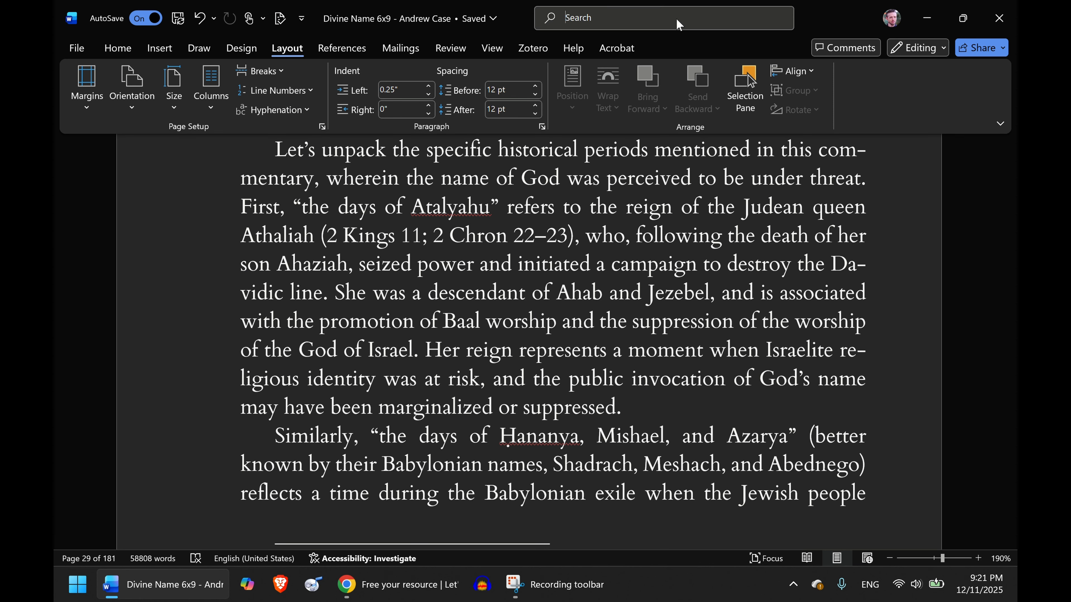
{"action": "type", "text": "hyp"}
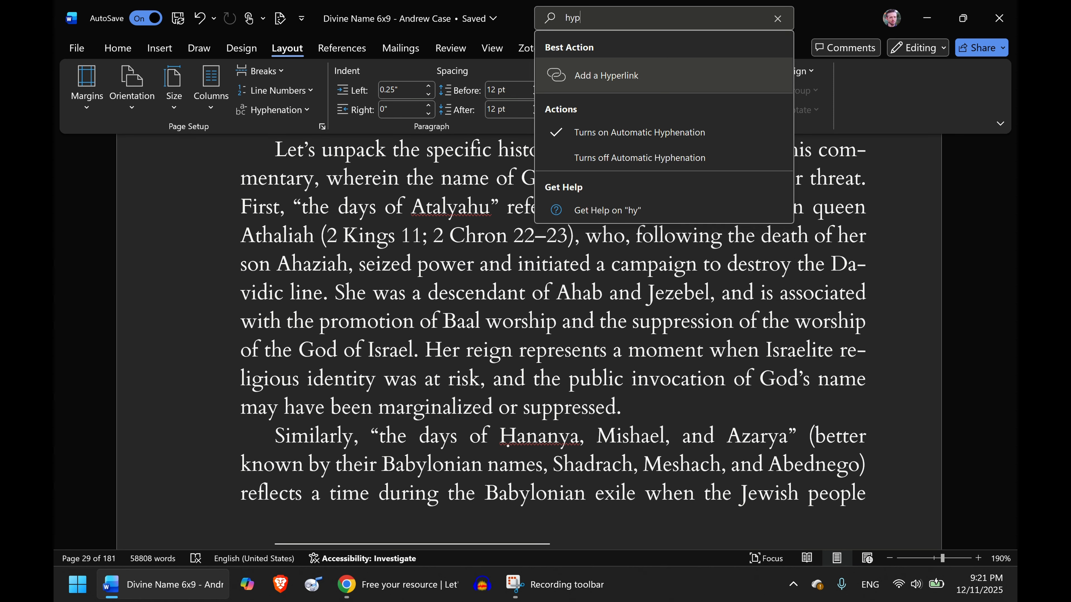
{"action": "type", "text": "hen"}
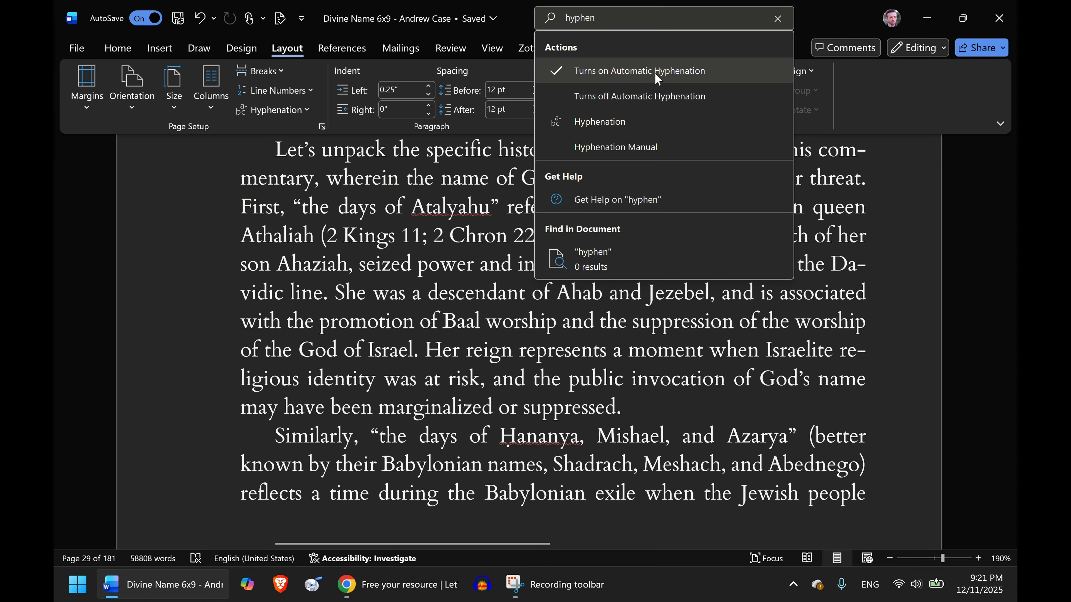
{"action": "left_click", "coordinate": [587, 122]}
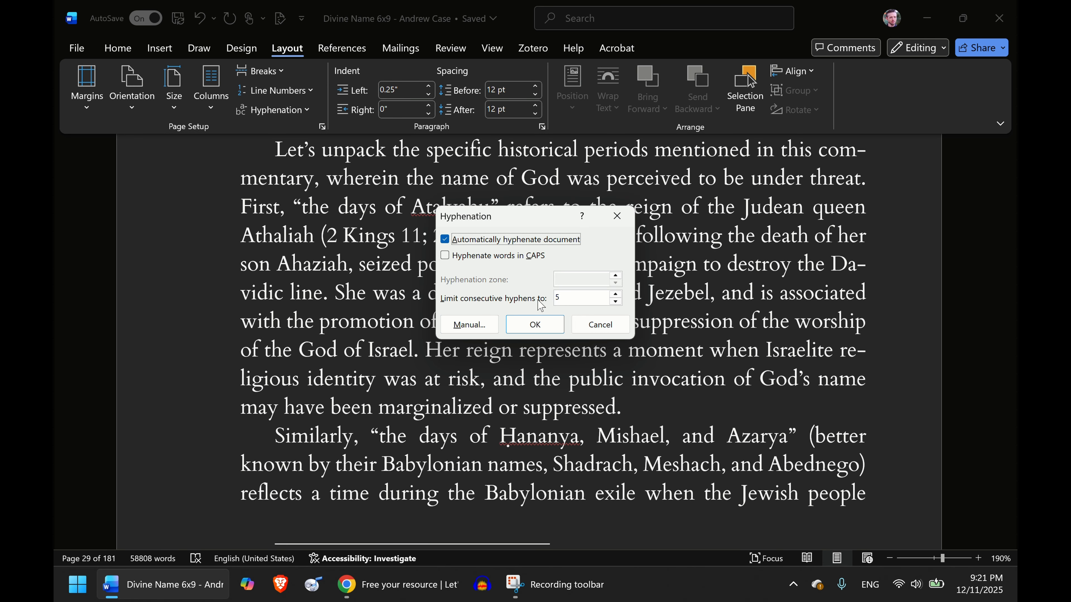
{"action": "left_click", "coordinate": [593, 324]}
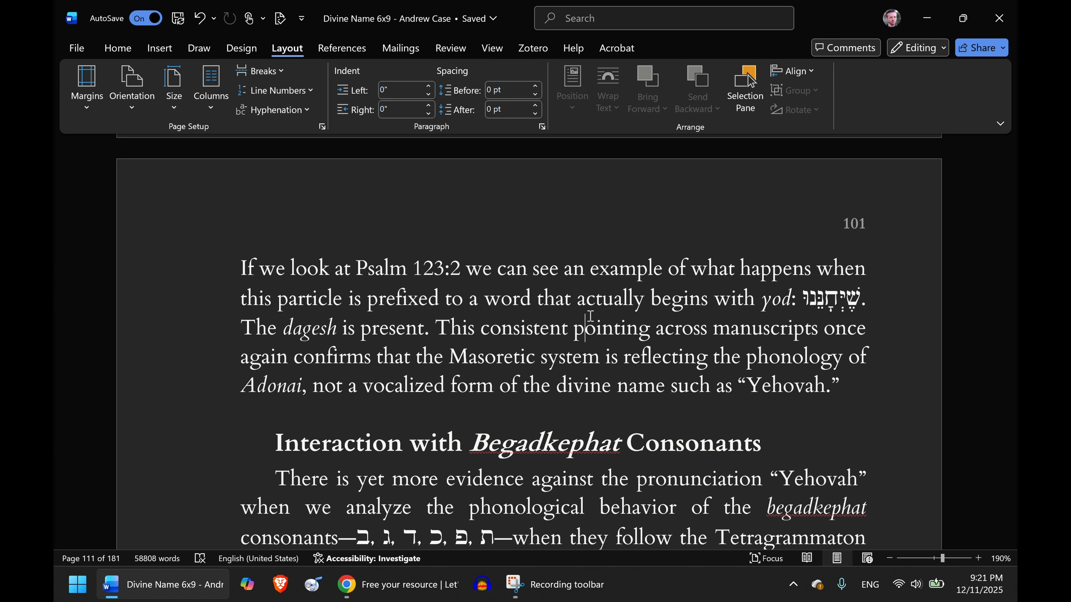
- Display the book's heading outline and go to the Bibliography section from it
{"action": "key", "text": "ctrl+f"}
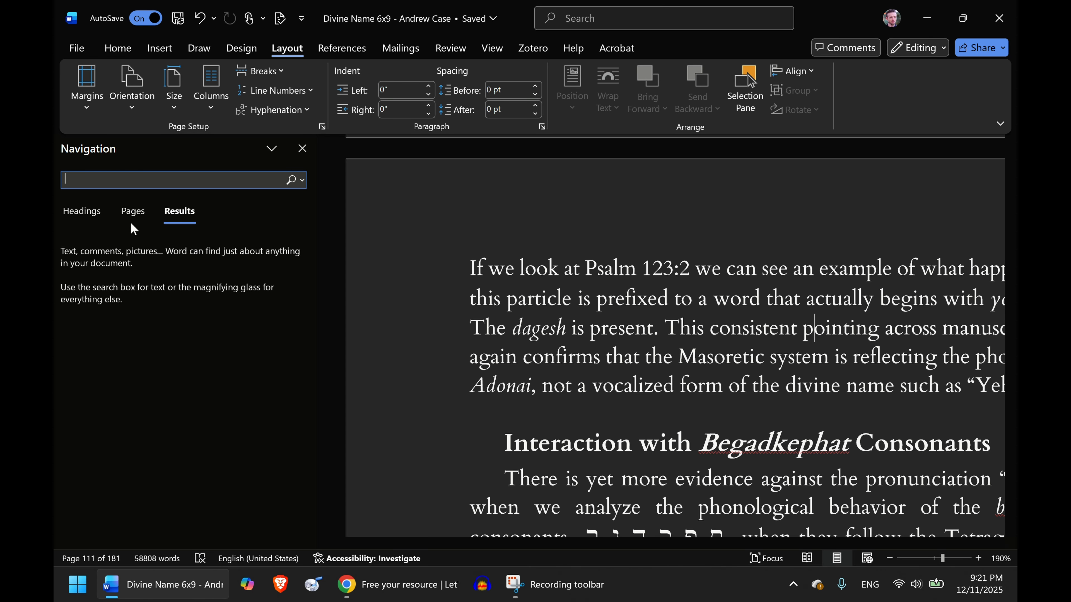
{"action": "left_click", "coordinate": [85, 215]}
{"action": "left_click", "coordinate": [86, 216]}
{"action": "scroll", "coordinate": [241, 360], "scroll_direction": "down", "scroll_amount": 5}
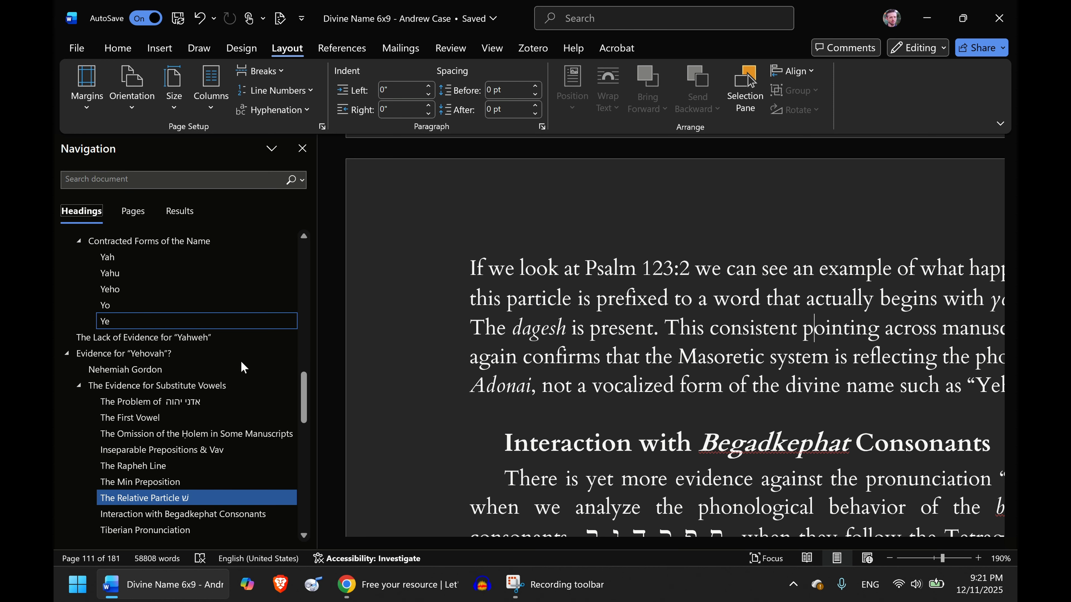
{"action": "scroll", "coordinate": [241, 364], "scroll_direction": "down", "scroll_amount": 7}
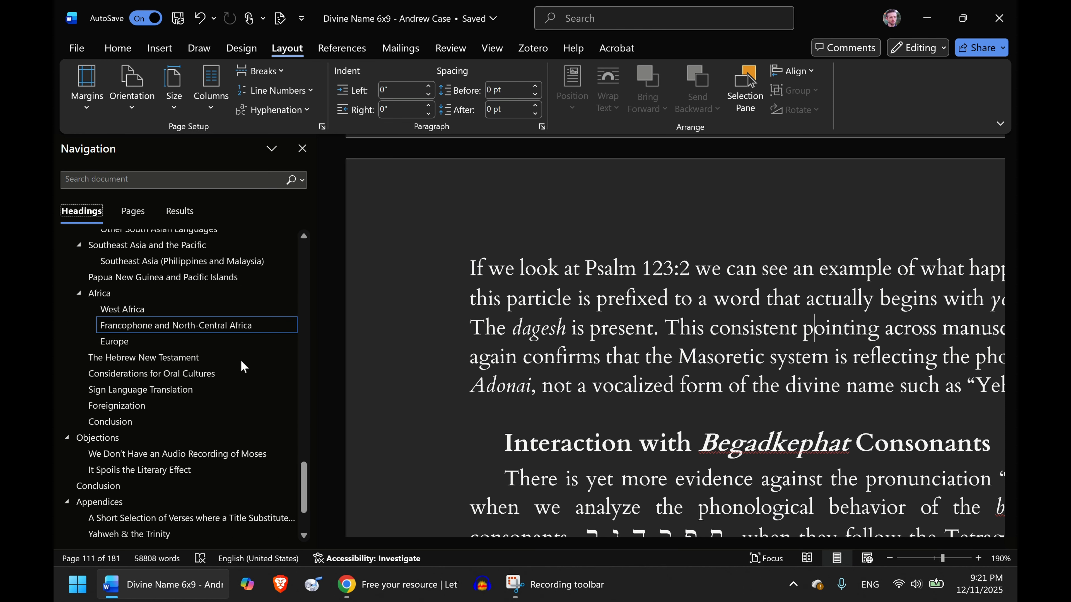
{"action": "scroll", "coordinate": [243, 366], "scroll_direction": "down", "scroll_amount": 2}
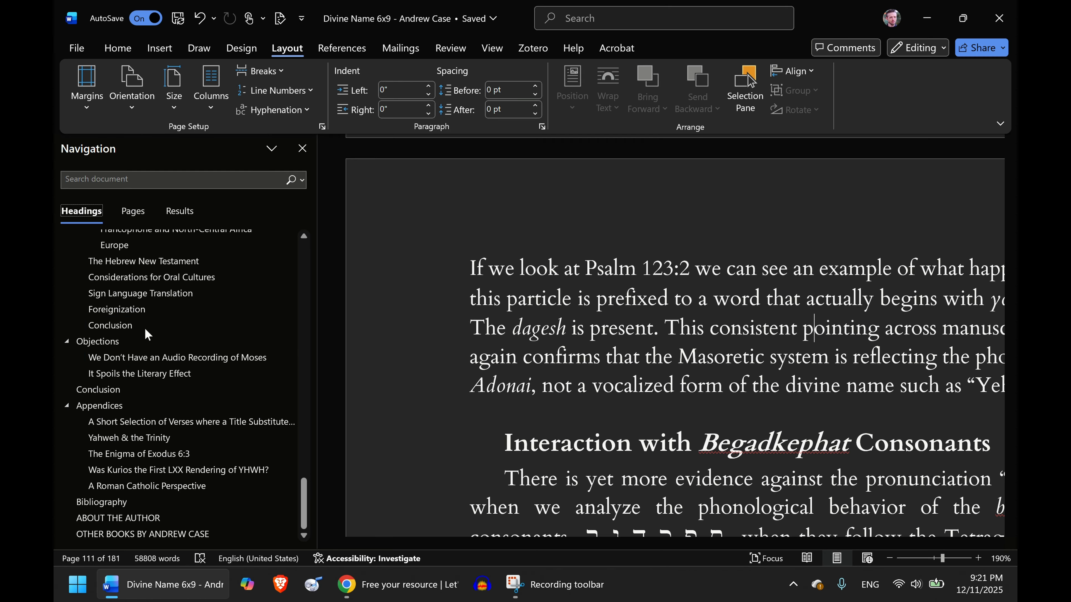
{"action": "left_click", "coordinate": [125, 500]}
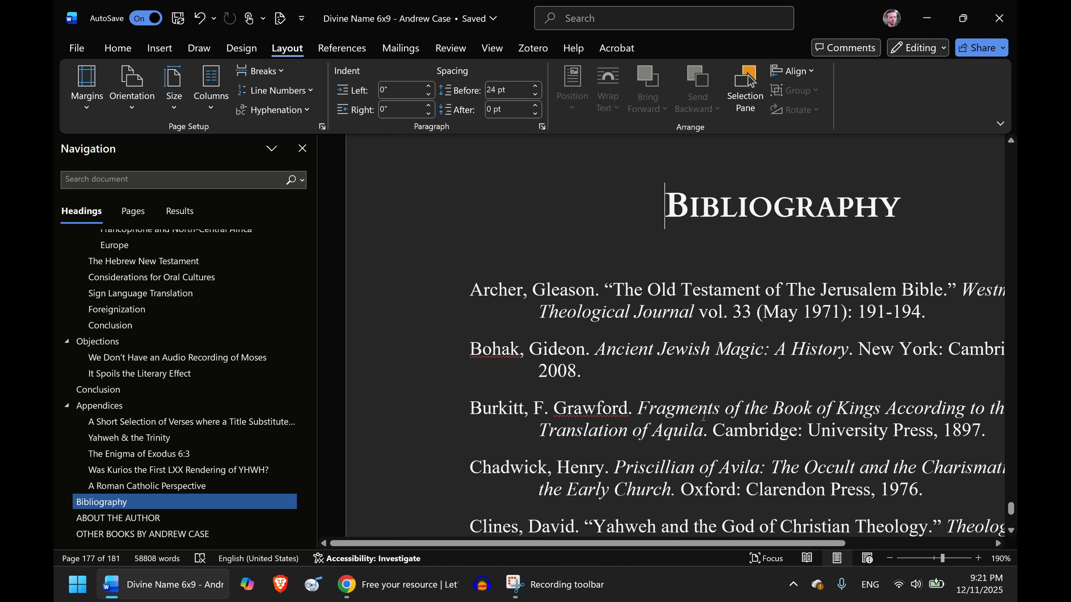
- View the "About the Author" page and the list of the author's other books through the heading outline
{"action": "left_click", "coordinate": [137, 516]}
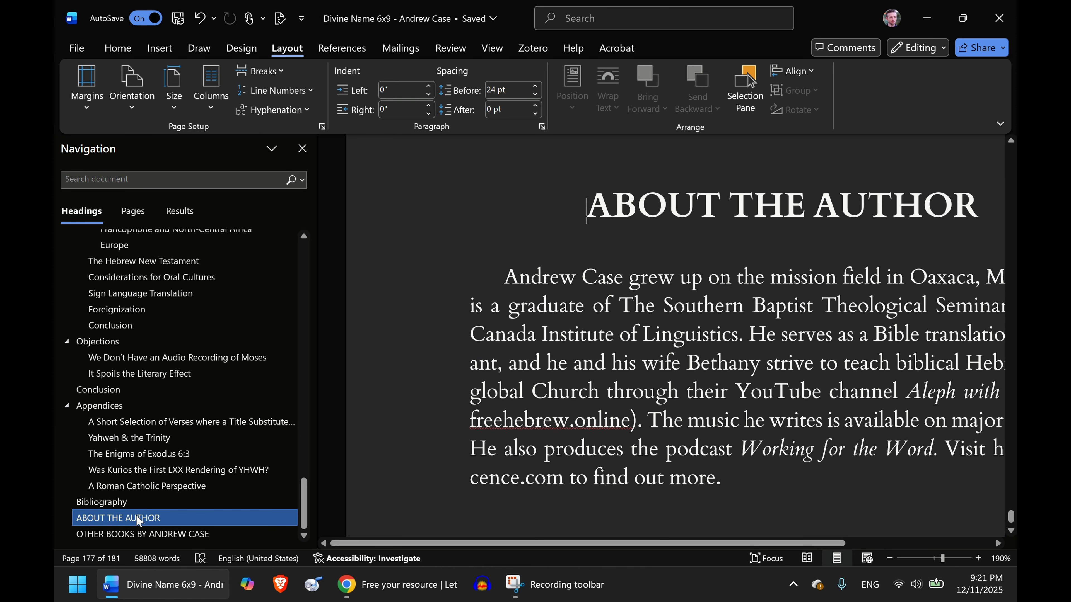
{"action": "left_click", "coordinate": [138, 533]}
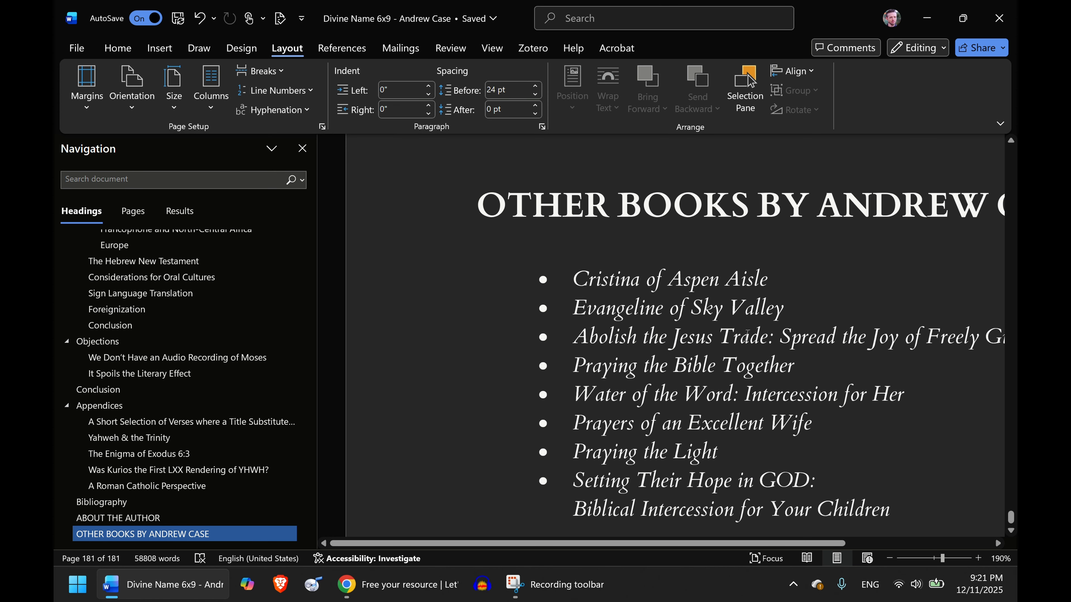
{"action": "scroll", "coordinate": [751, 361], "scroll_direction": "down", "scroll_amount": 5}
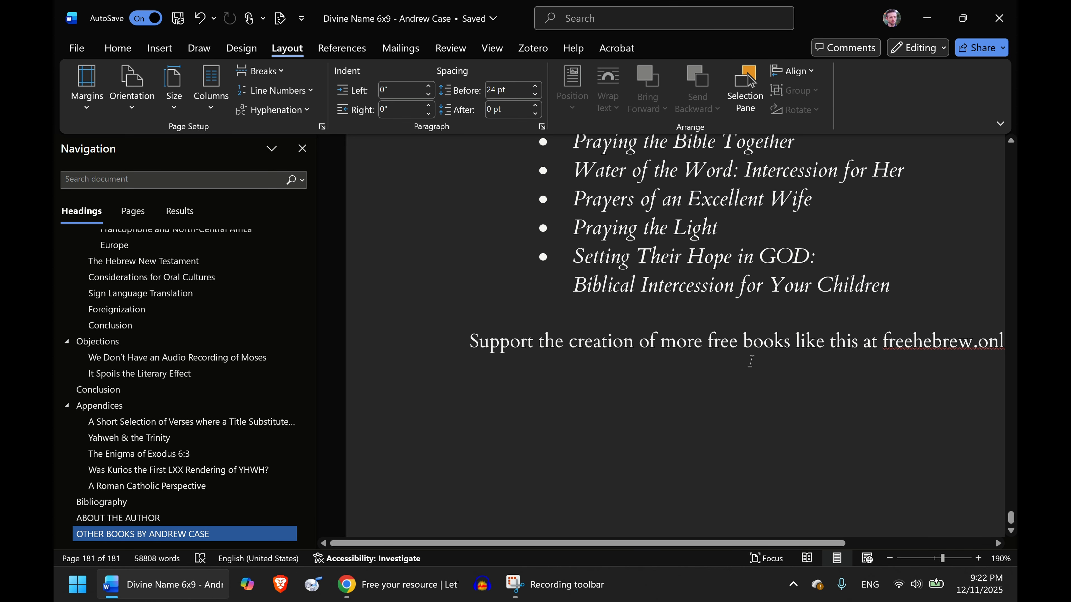
{"action": "scroll", "coordinate": [751, 361], "scroll_direction": "up", "scroll_amount": 2}
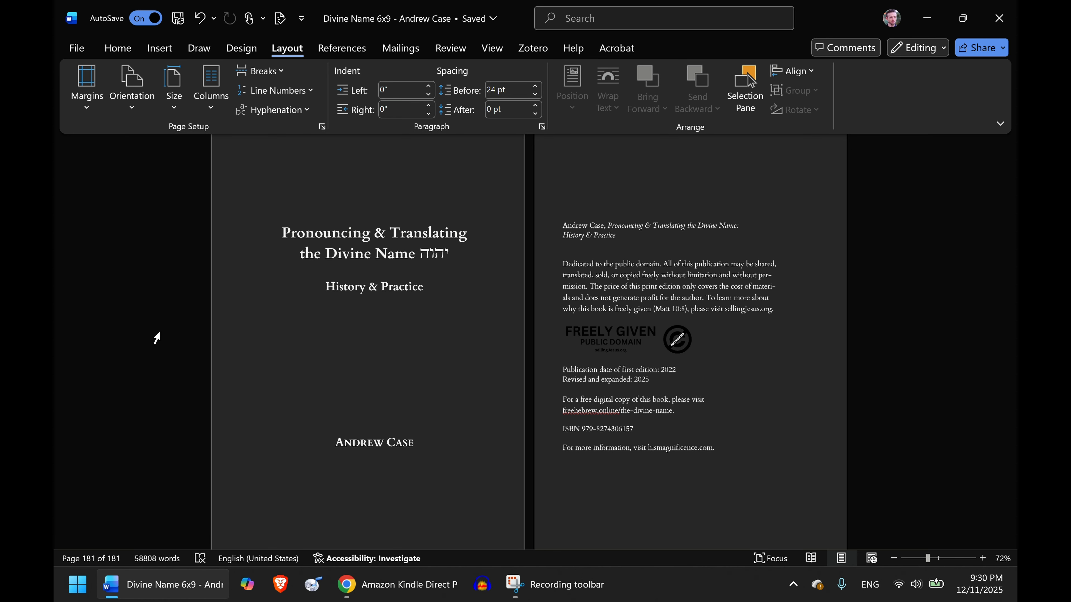
- Show the PDF file type and its options in the Save As dialog without saving the book
{"action": "key", "text": "F12"}
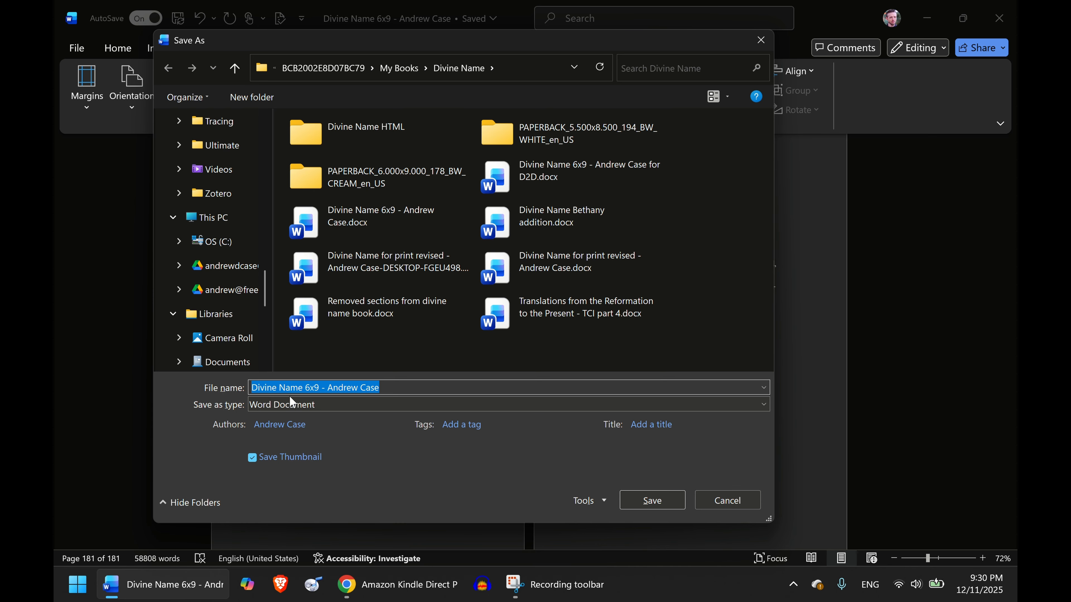
{"action": "left_click", "coordinate": [296, 403]}
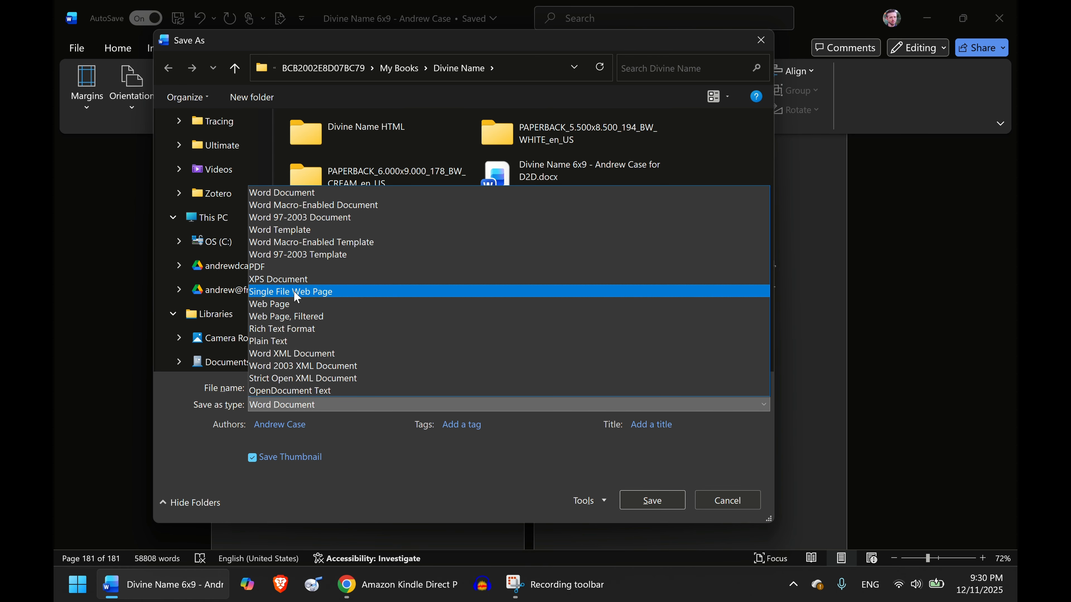
{"action": "left_click", "coordinate": [294, 265]}
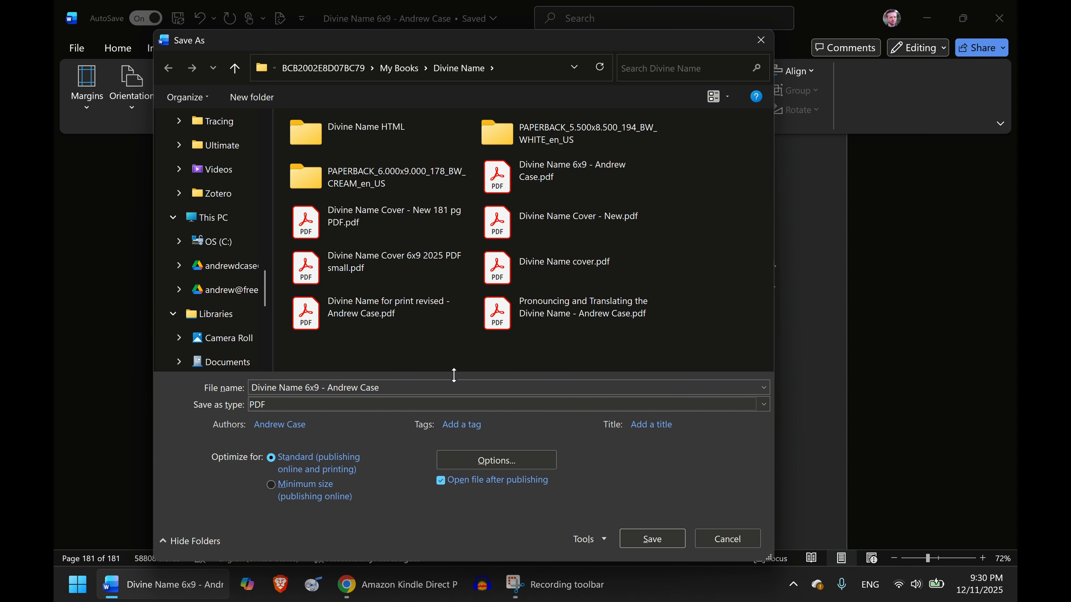
{"action": "left_click", "coordinate": [719, 540]}
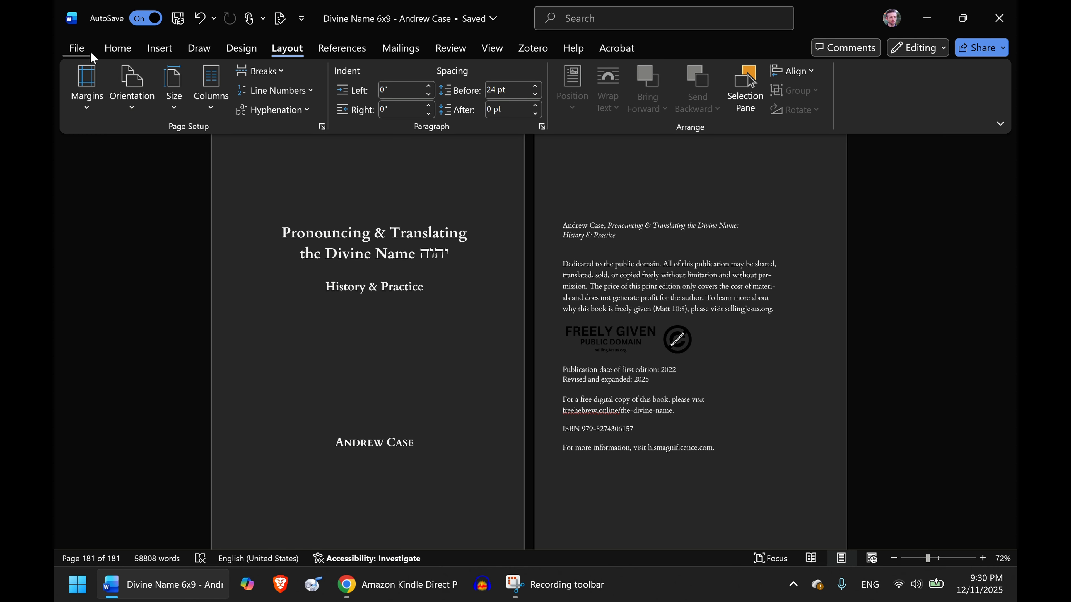
- Save the book as a PDF in the Divine Name folder, replacing the existing 6x9 PDF file
{"action": "left_click", "coordinate": [78, 47]}
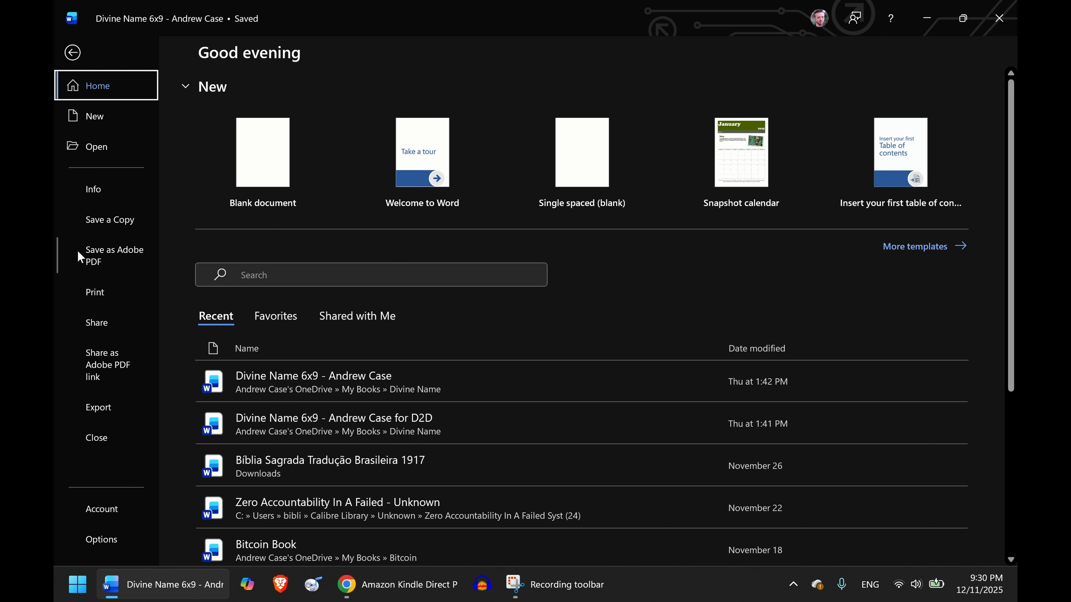
{"action": "left_click", "coordinate": [72, 53]}
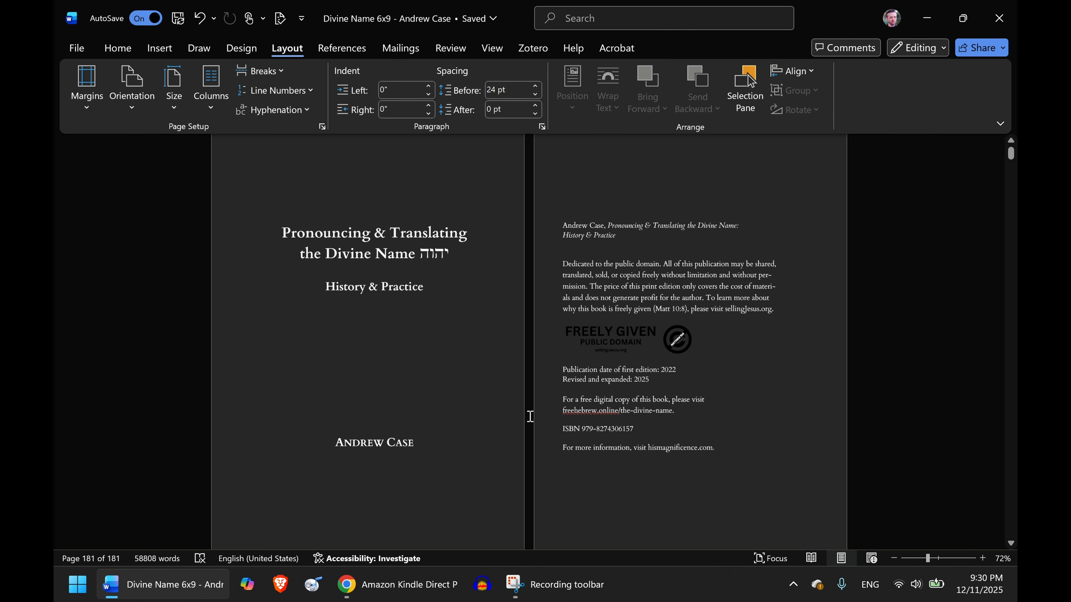
{"action": "key", "text": "F12"}
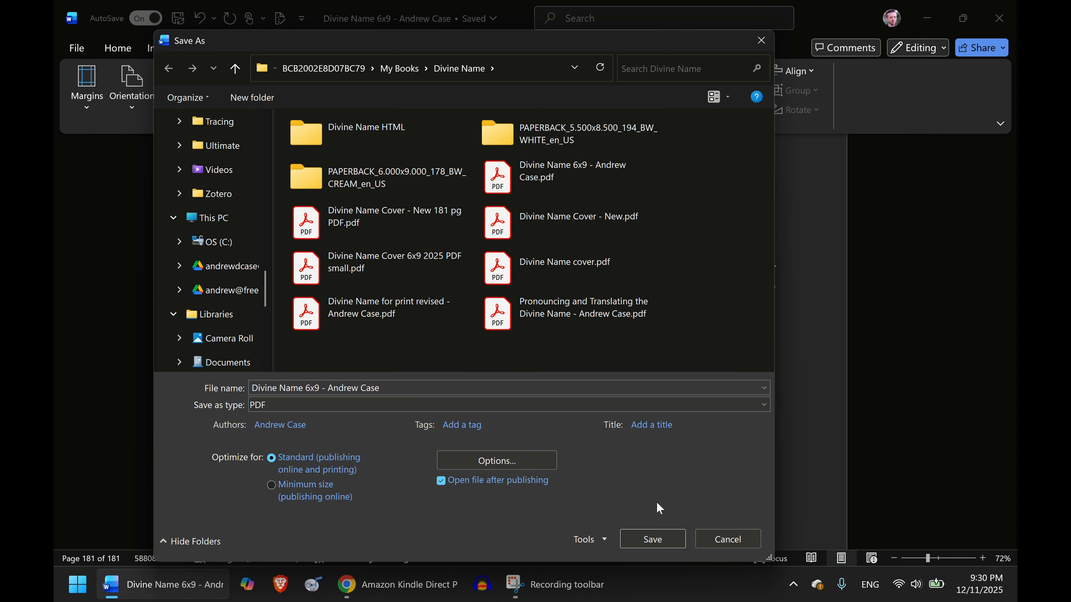
{"action": "left_click", "coordinate": [649, 540]}
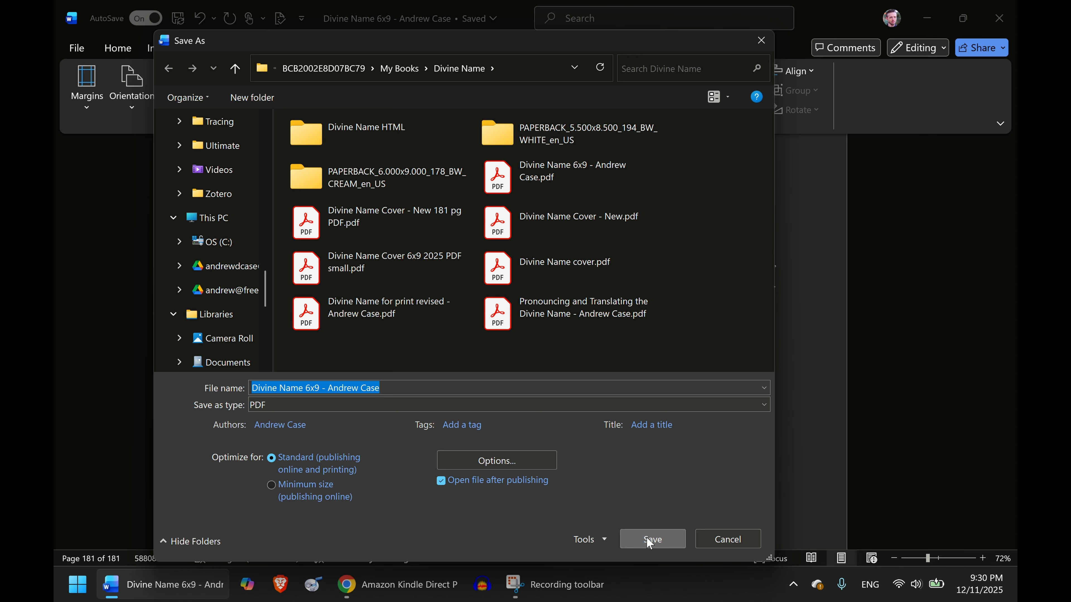
{"action": "left_click", "coordinate": [503, 342]}
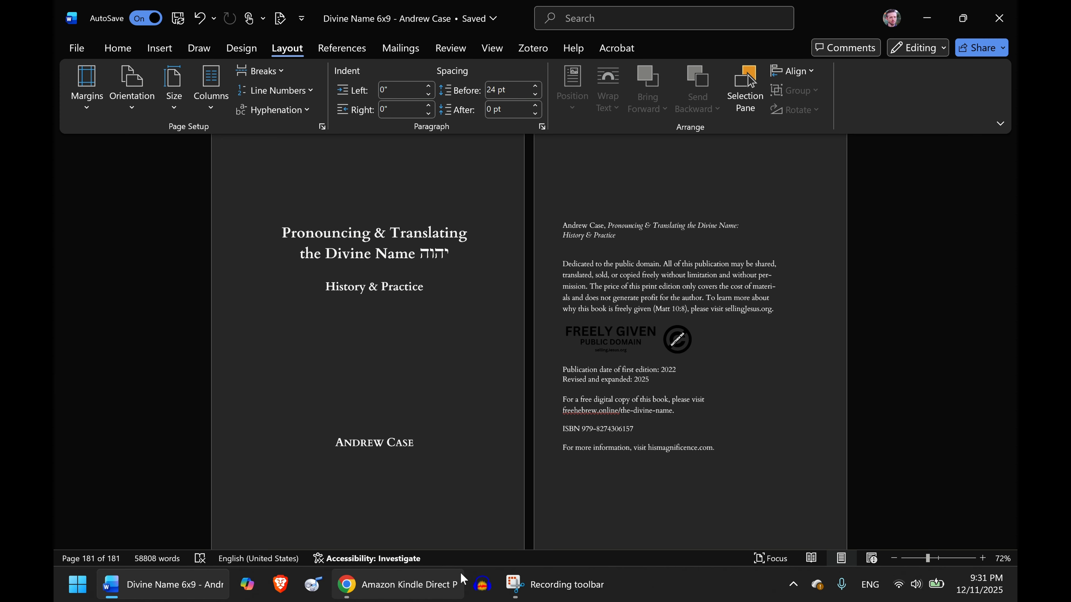
- Switch to Chrome and show the Kindle Direct Publishing bookshelf and its web address
{"action": "left_click", "coordinate": [413, 595]}
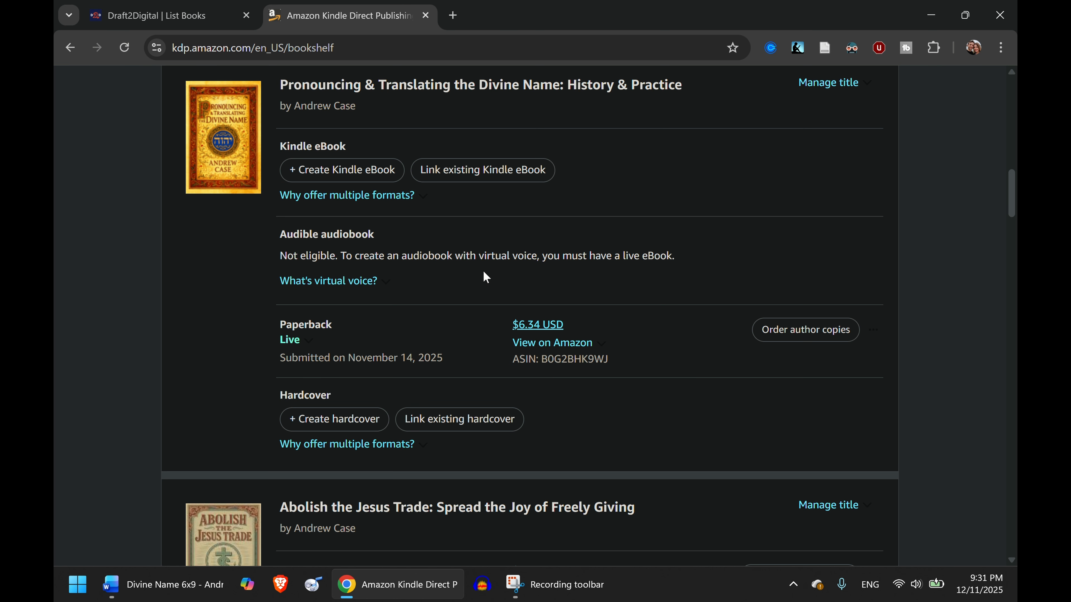
{"action": "left_click", "coordinate": [245, 46]}
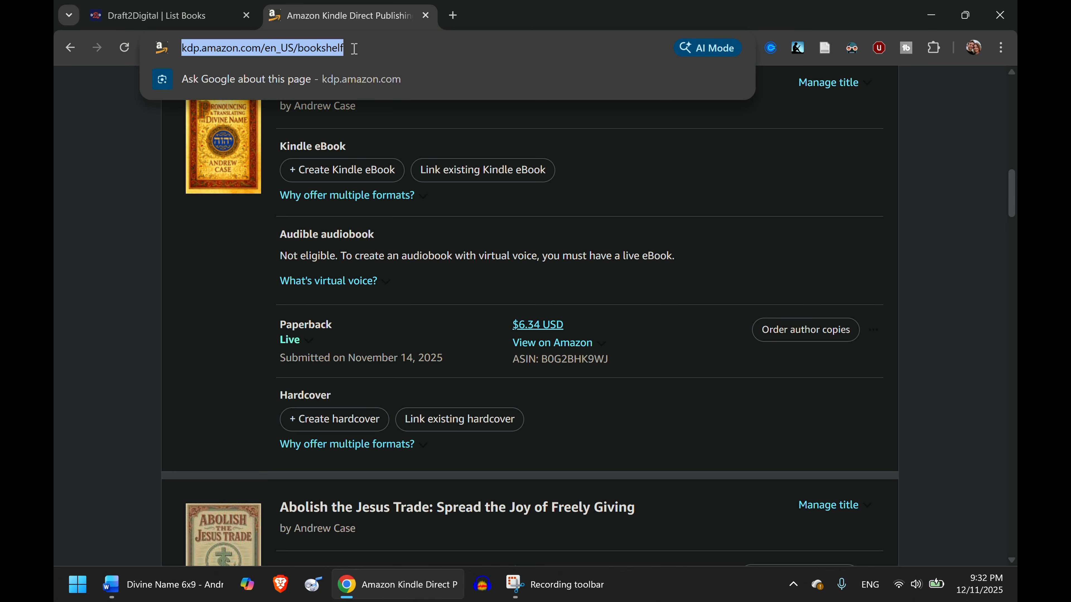
{"action": "left_click", "coordinate": [384, 46]}
{"action": "left_click", "coordinate": [934, 195]}
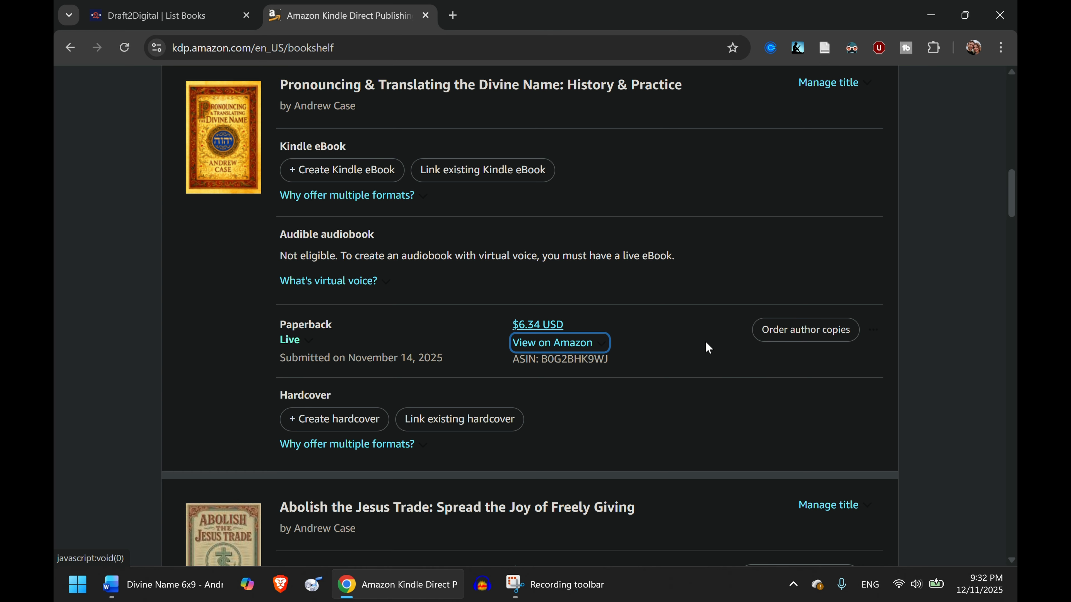
- Open the paperback content of "Pronouncing & Translating the Divine Name" for editing
{"action": "left_click", "coordinate": [876, 333]}
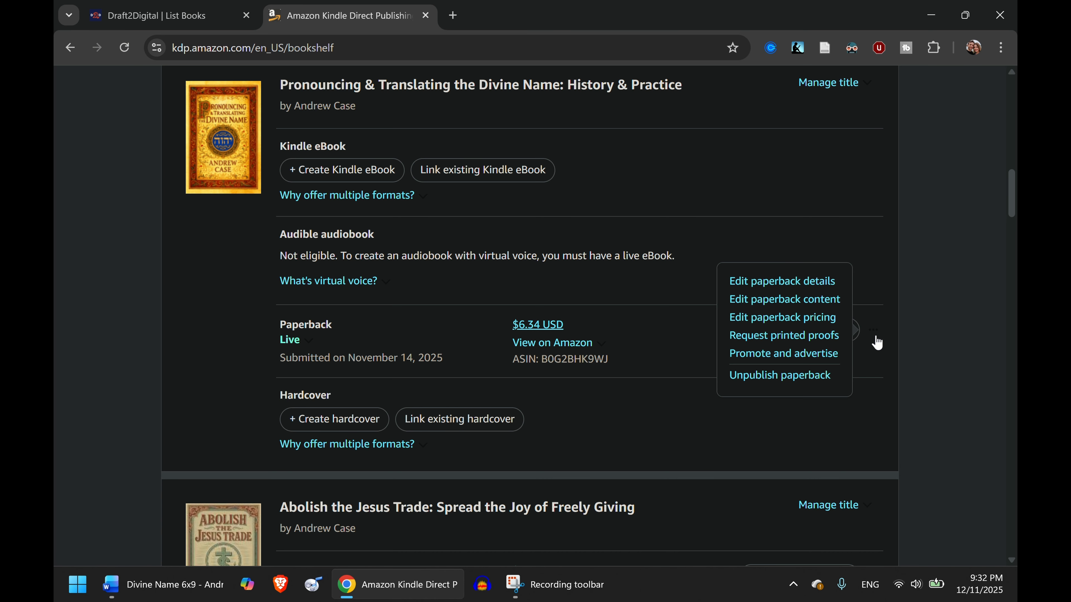
{"action": "left_click", "coordinate": [402, 335]}
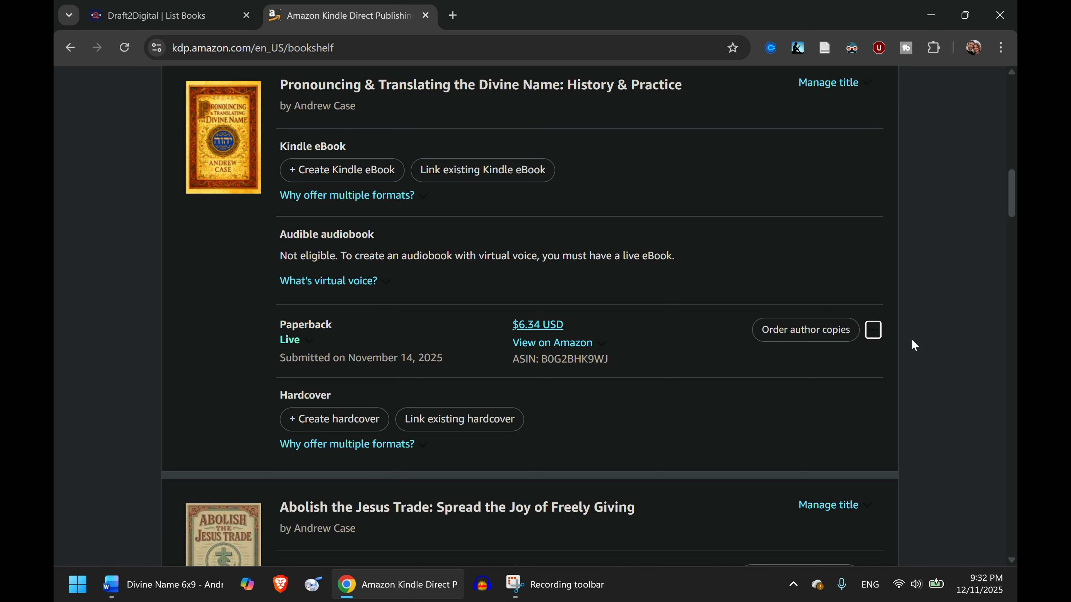
{"action": "left_click", "coordinate": [879, 336]}
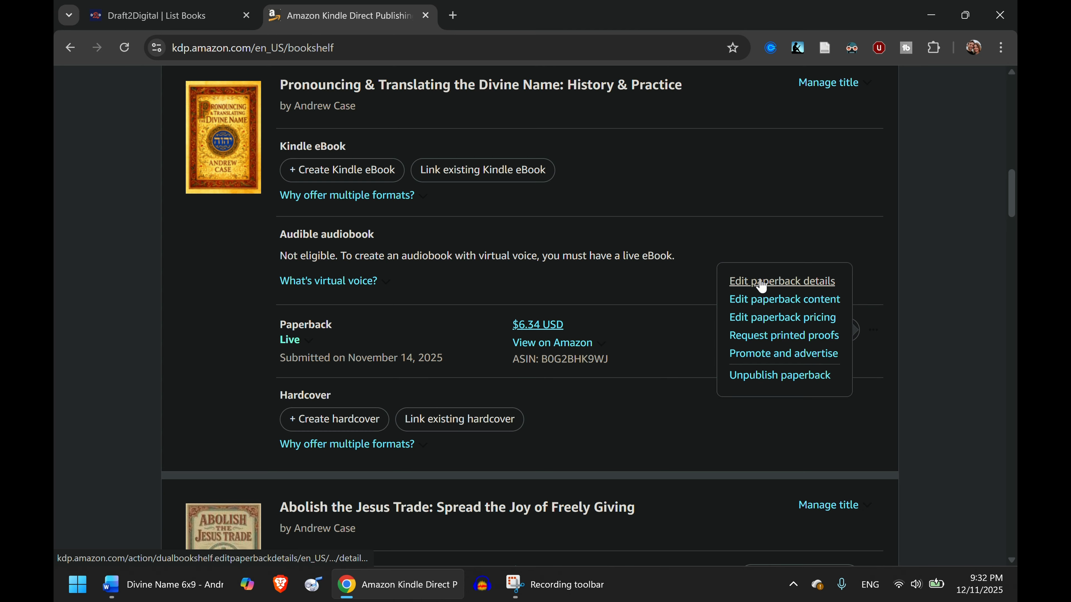
{"action": "left_click", "coordinate": [749, 302]}
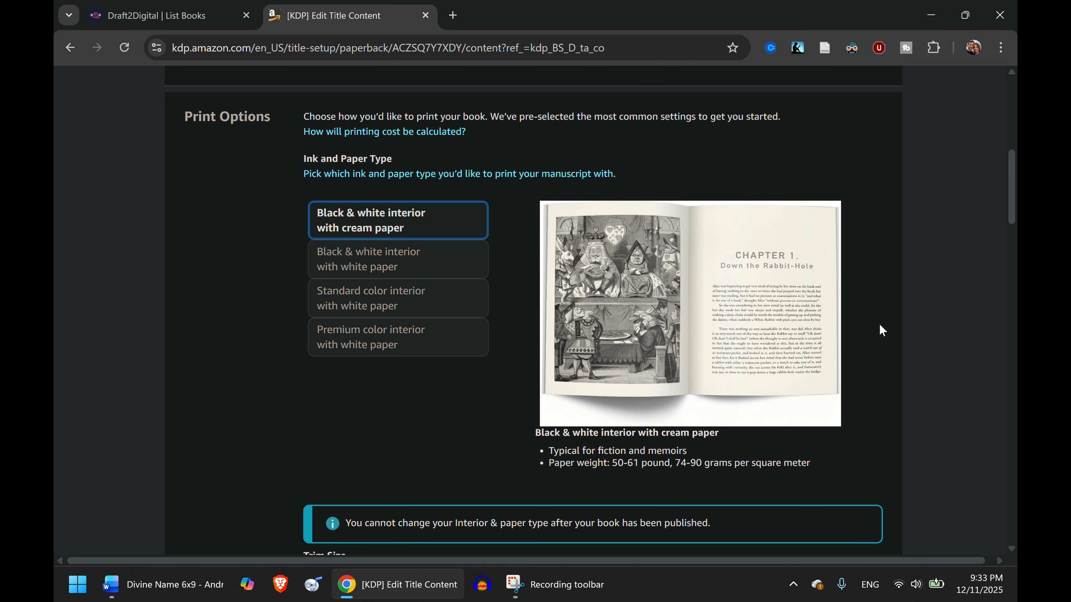
- Upload the Divine Name 6x9 PDF as the paperback's manuscript
{"action": "scroll", "coordinate": [882, 330], "scroll_direction": "down", "scroll_amount": 8}
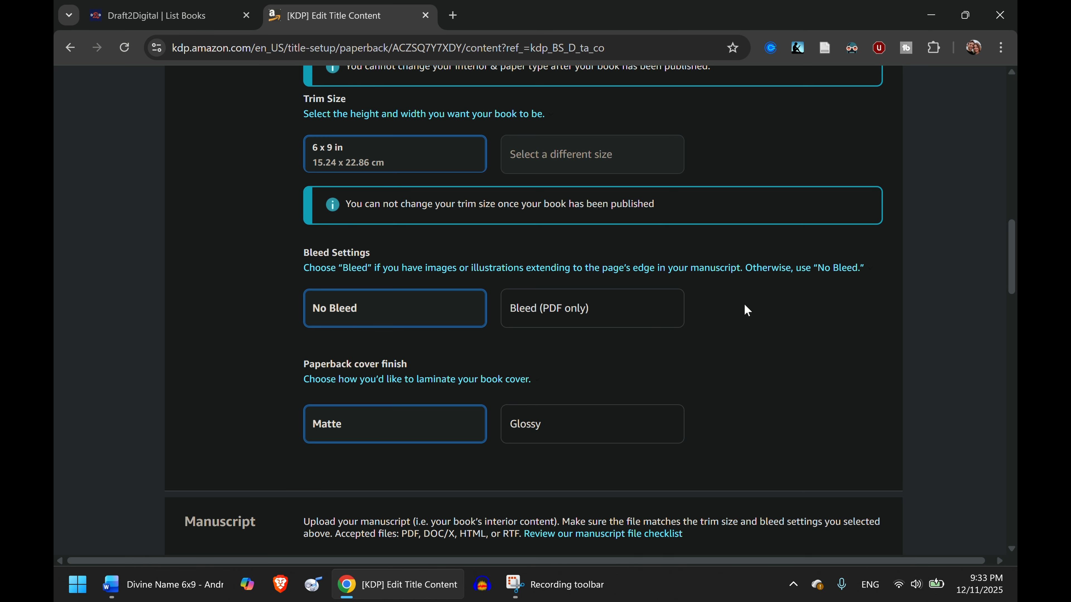
{"action": "scroll", "coordinate": [744, 303], "scroll_direction": "down", "scroll_amount": 3}
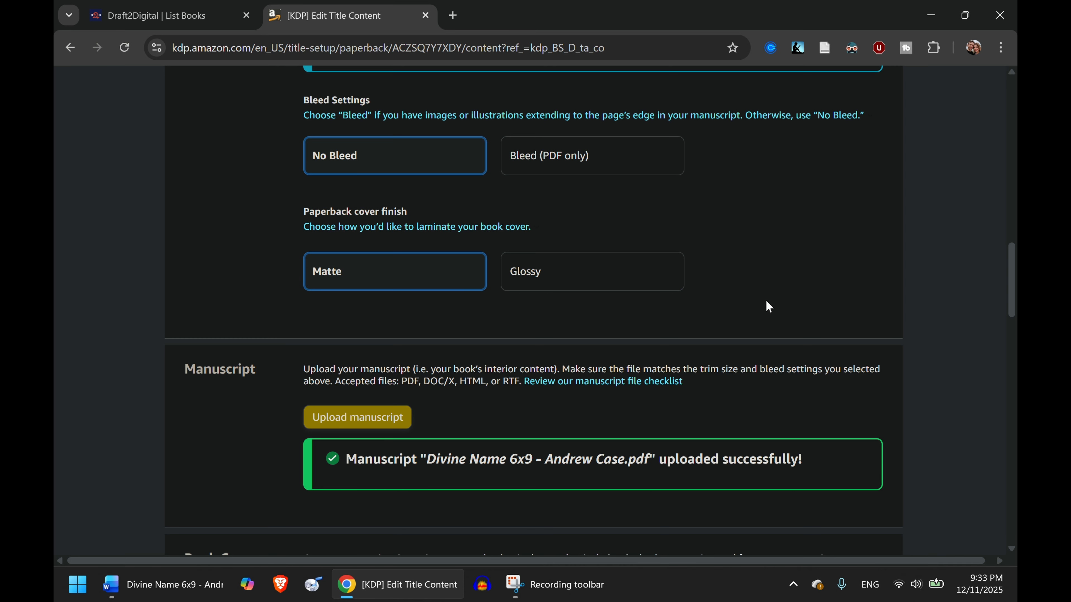
{"action": "scroll", "coordinate": [765, 299], "scroll_direction": "down", "scroll_amount": 1}
{"action": "scroll", "coordinate": [765, 300], "scroll_direction": "down", "scroll_amount": 5}
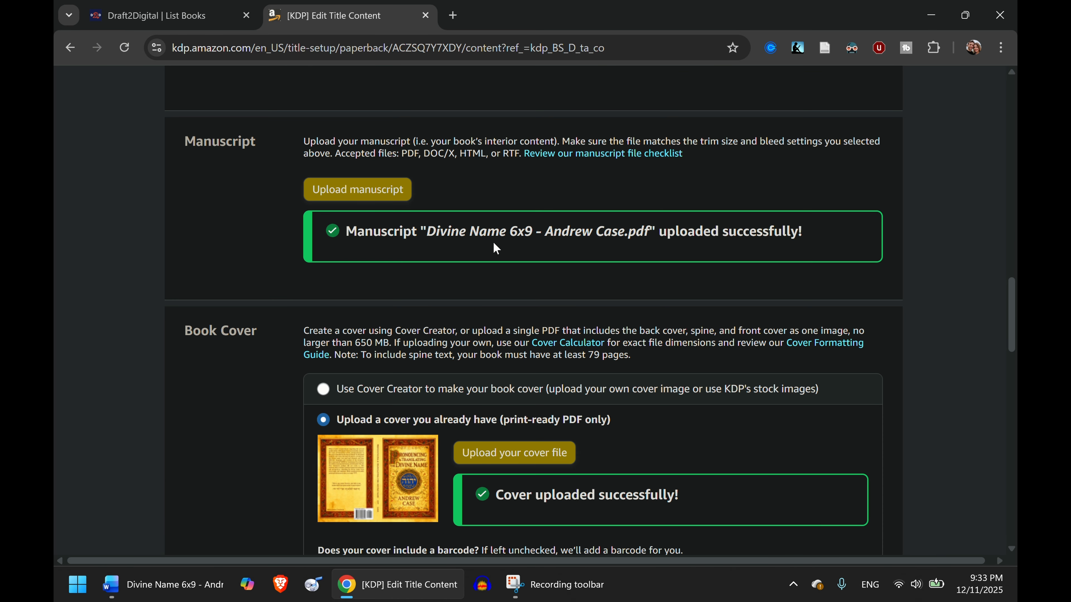
{"action": "left_click", "coordinate": [344, 199]}
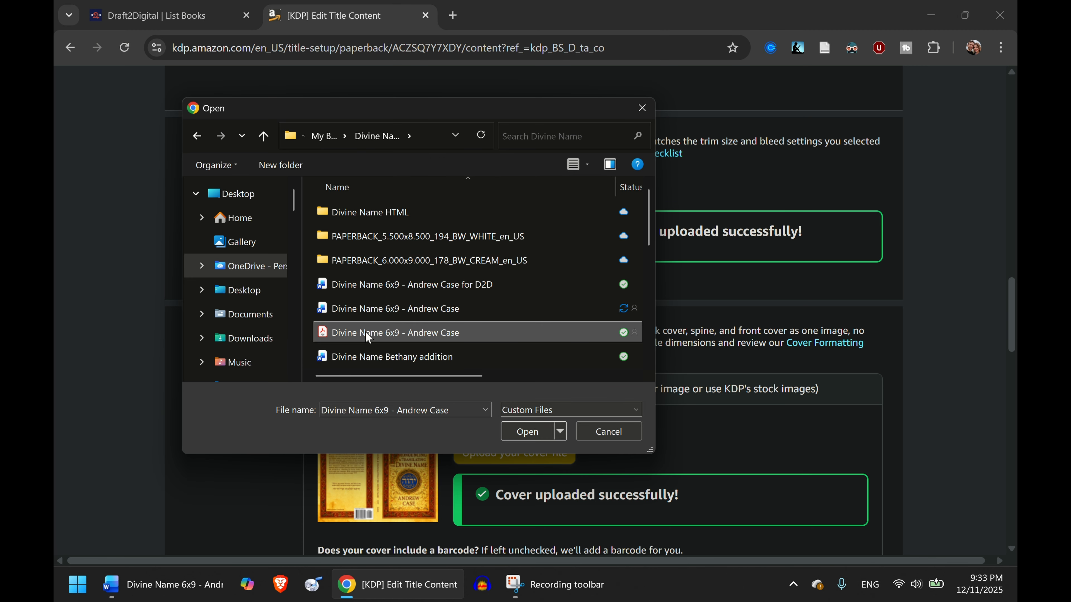
{"action": "double_click", "coordinate": [364, 331]}
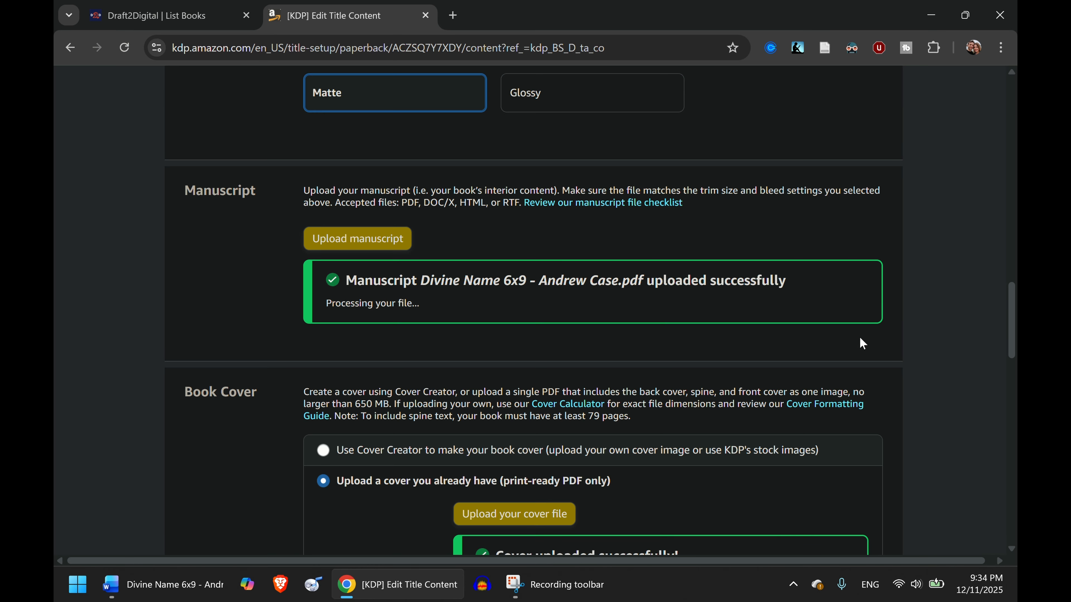
- Launch the print previewer for the updated paperback from the Book Preview section
{"action": "scroll", "coordinate": [859, 336], "scroll_direction": "down", "scroll_amount": 5}
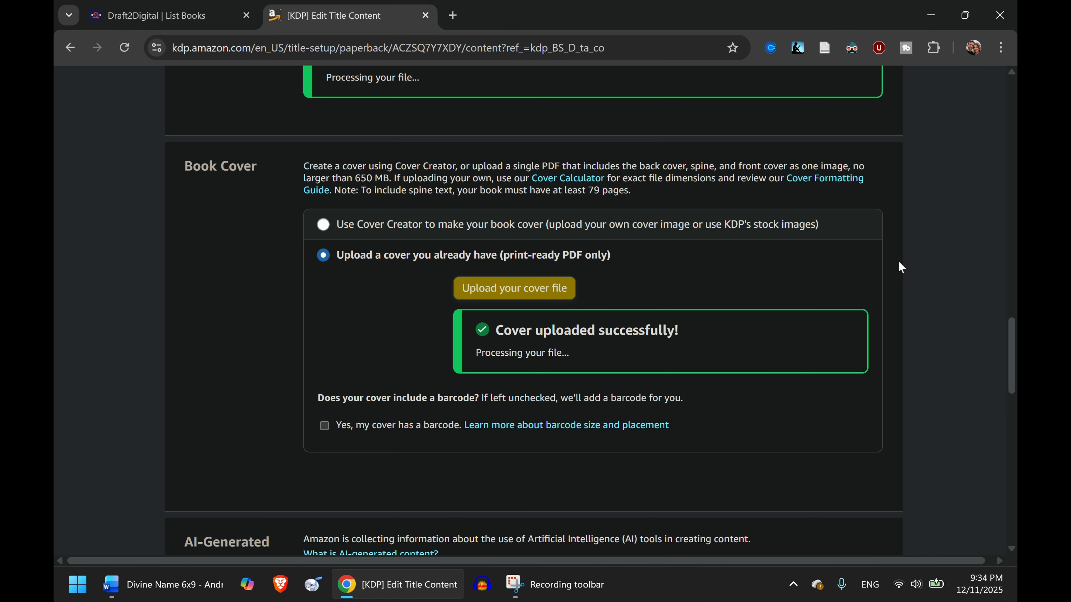
{"action": "scroll", "coordinate": [826, 442], "scroll_direction": "down", "scroll_amount": 10}
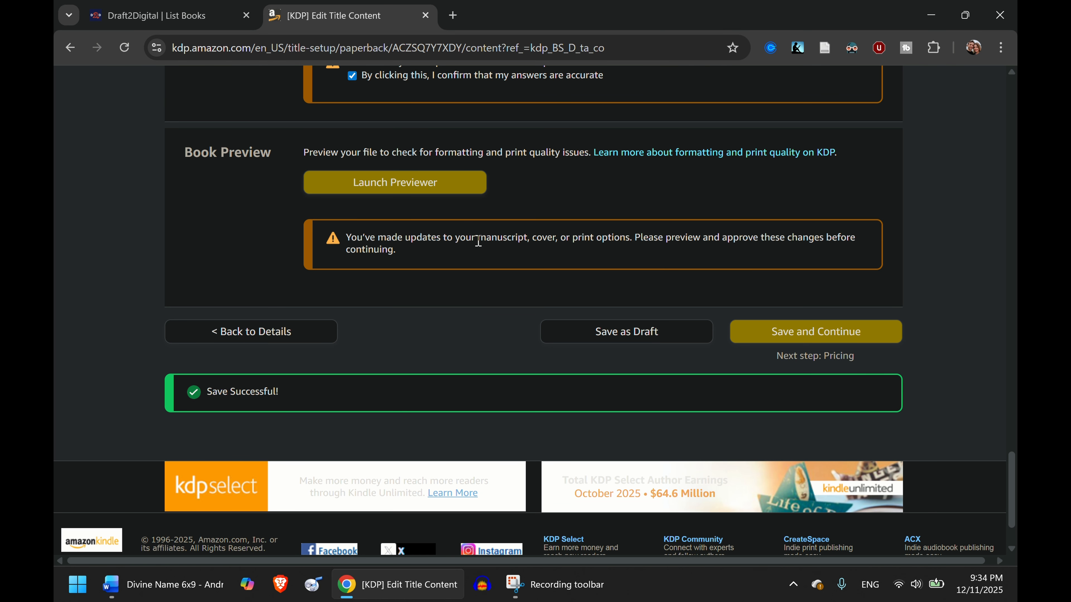
{"action": "left_click", "coordinate": [452, 191]}
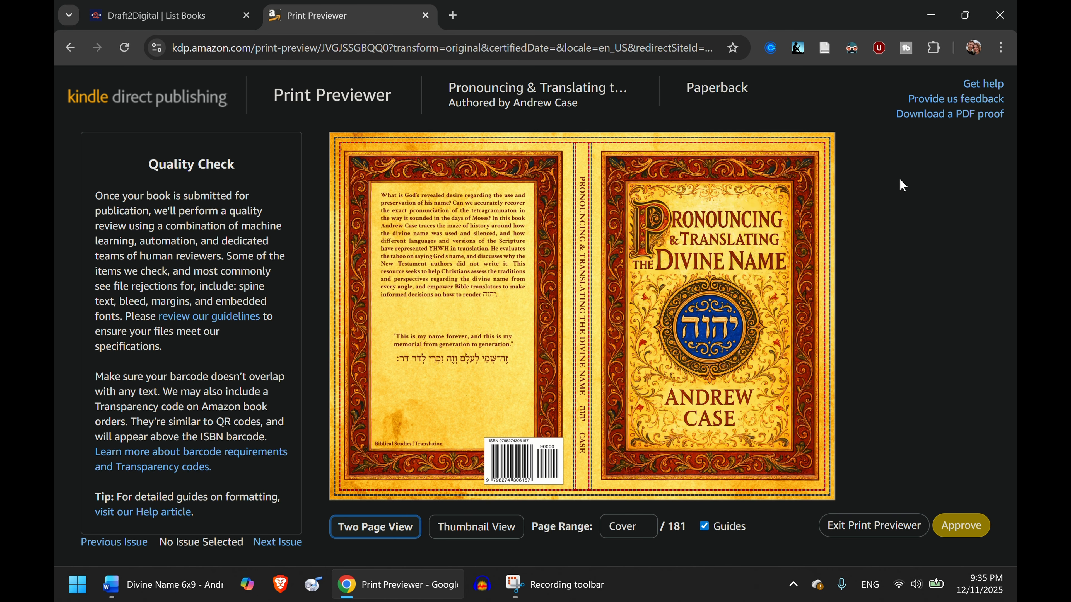
- Page through the print preview from the cover to pages 14-15, checking the text against the margin guides
{"action": "left_click", "coordinate": [810, 310]}
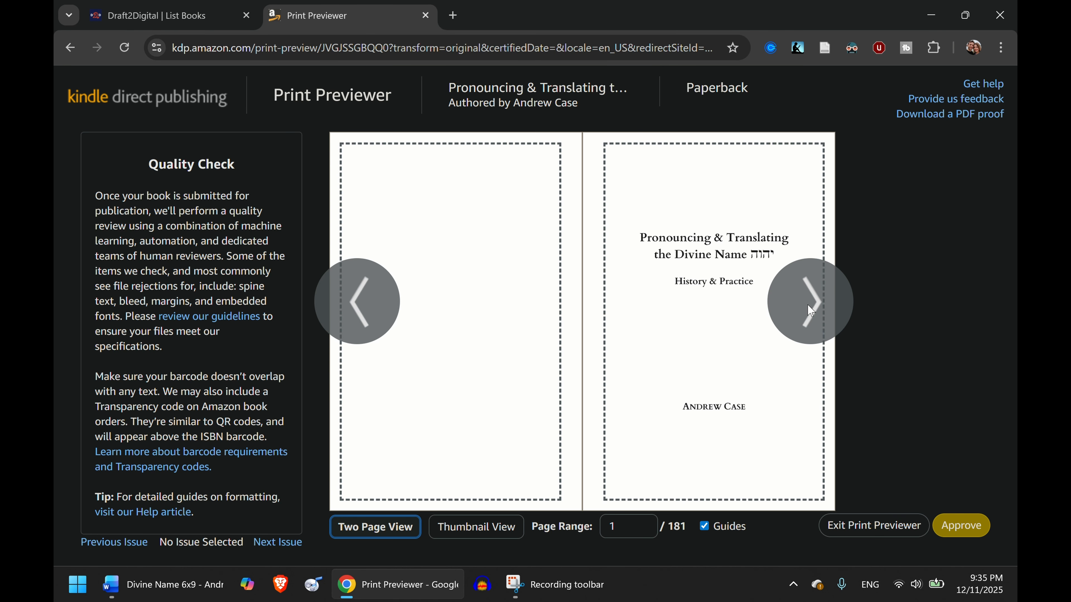
{"action": "left_click", "coordinate": [811, 311]}
{"action": "left_click", "coordinate": [810, 311]}
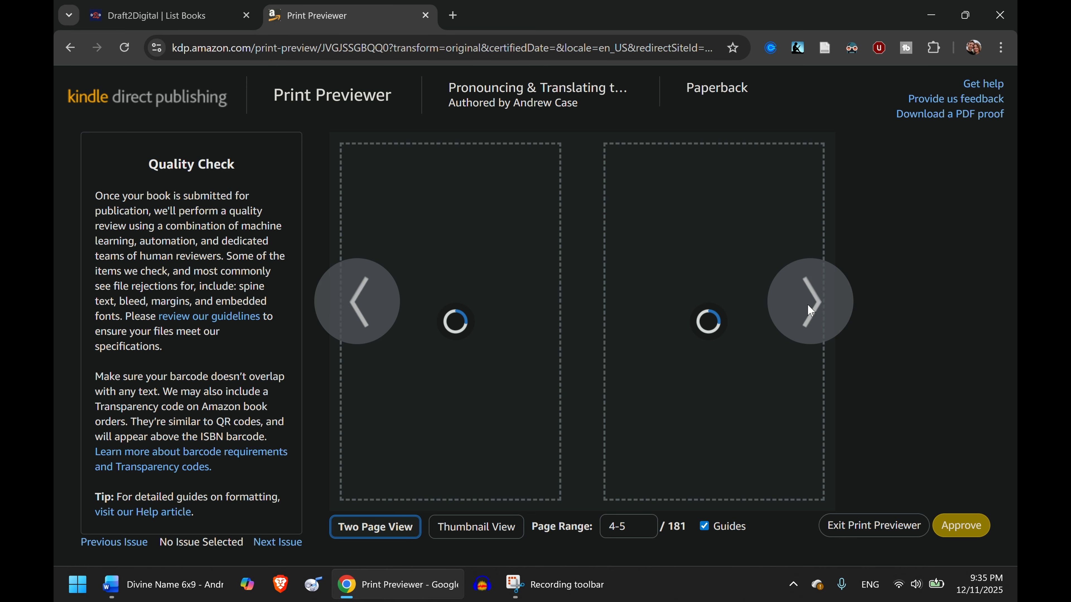
{"action": "left_click", "coordinate": [811, 311]}
{"action": "left_click", "coordinate": [811, 311]}
{"action": "left_click", "coordinate": [811, 311]}
{"action": "left_click", "coordinate": [811, 311]}
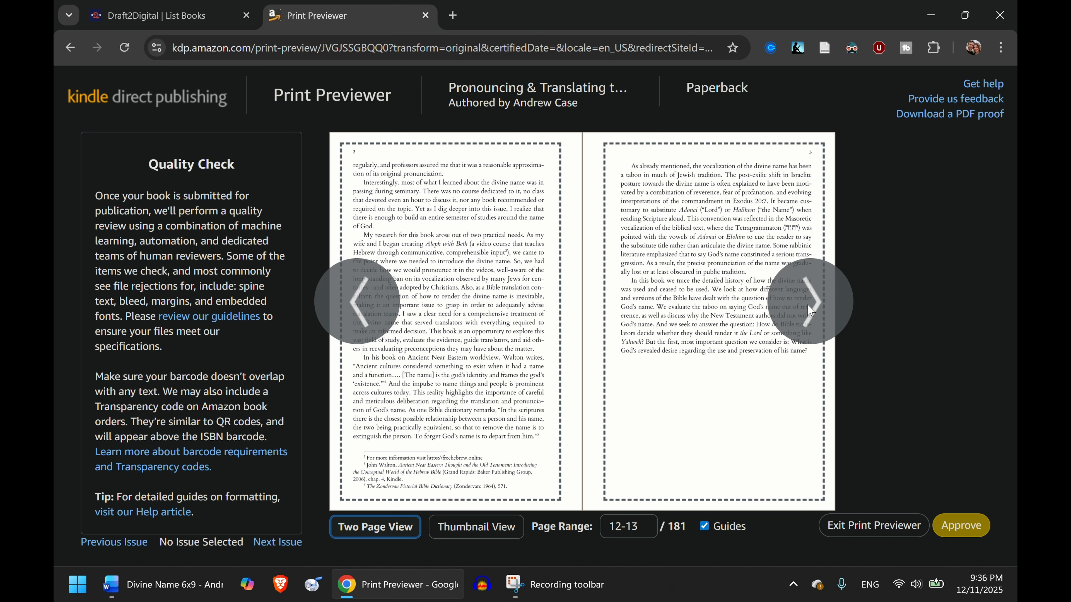
{"action": "left_click", "coordinate": [811, 311]}
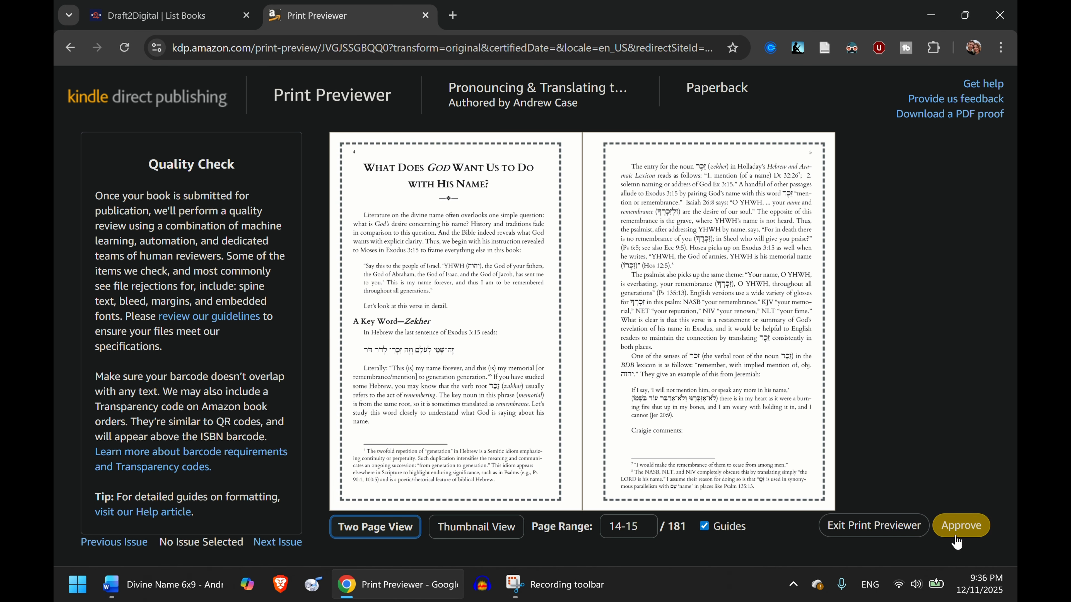
- Approve the print preview and save the paperback content, continuing to the pricing page
{"action": "left_click", "coordinate": [962, 527]}
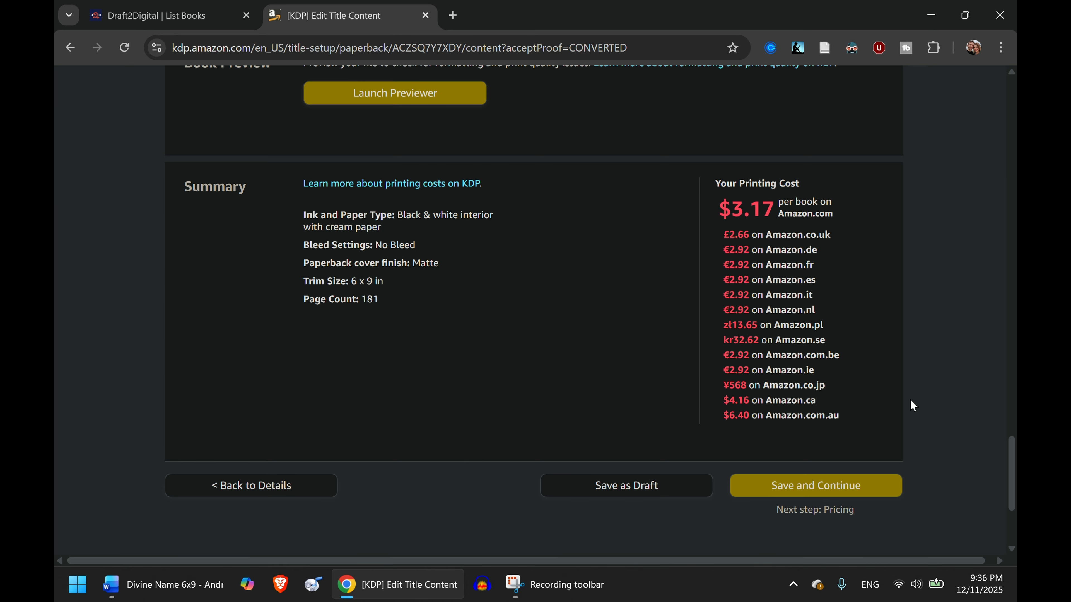
{"action": "left_click", "coordinate": [807, 486]}
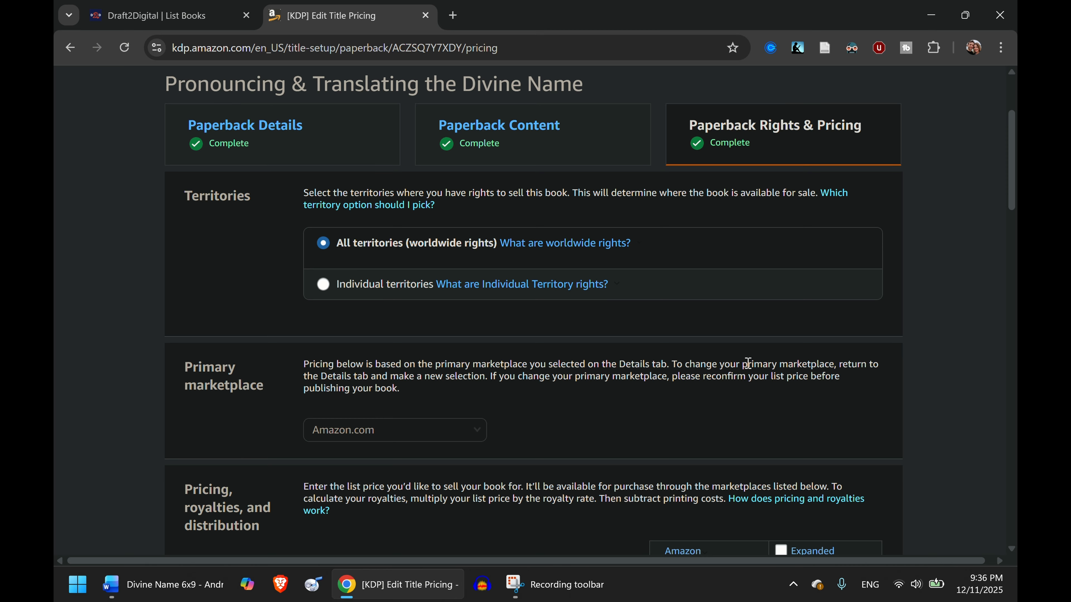
- Examine the territories, primary marketplace, and the Amazon.com list price, minimum price, printing cost and royalty
{"action": "scroll", "coordinate": [750, 367], "scroll_direction": "down", "scroll_amount": 1}
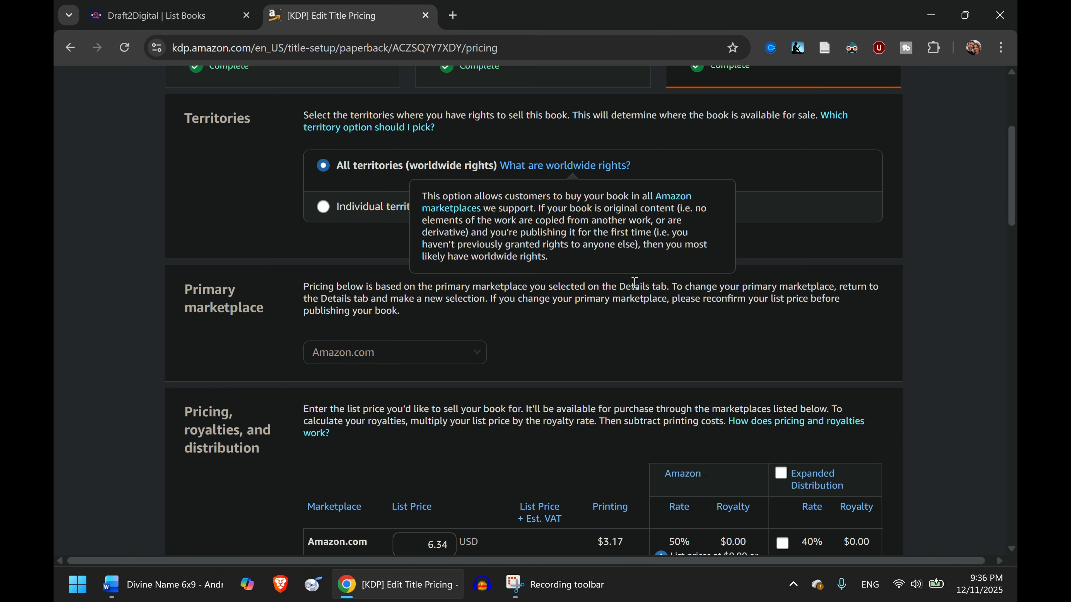
{"action": "scroll", "coordinate": [631, 287], "scroll_direction": "down", "scroll_amount": 3}
{"action": "scroll", "coordinate": [633, 294], "scroll_direction": "up", "scroll_amount": 1}
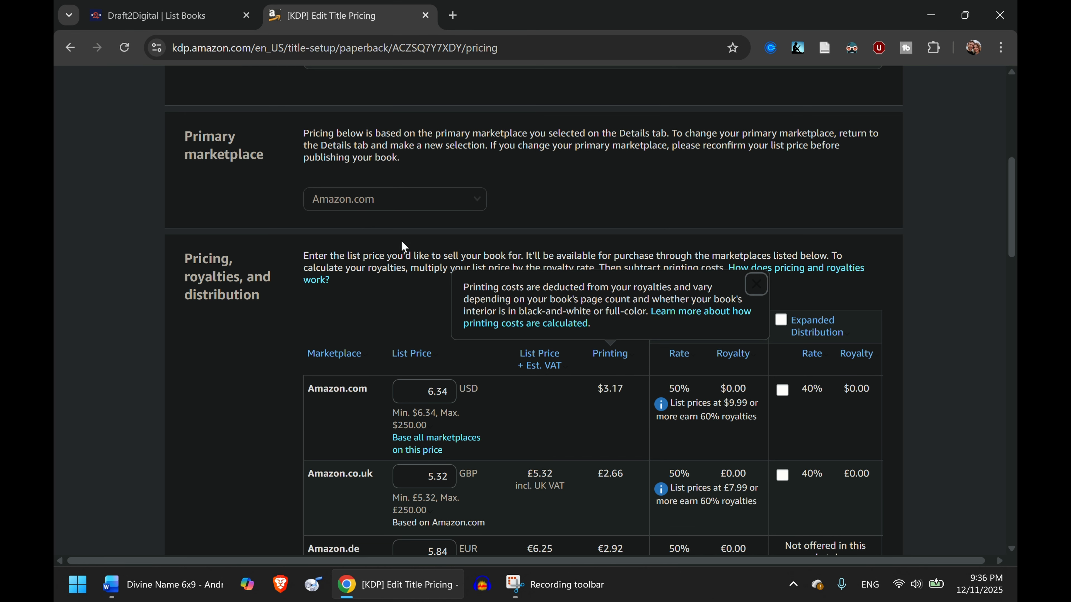
{"action": "scroll", "coordinate": [928, 252], "scroll_direction": "down", "scroll_amount": 4}
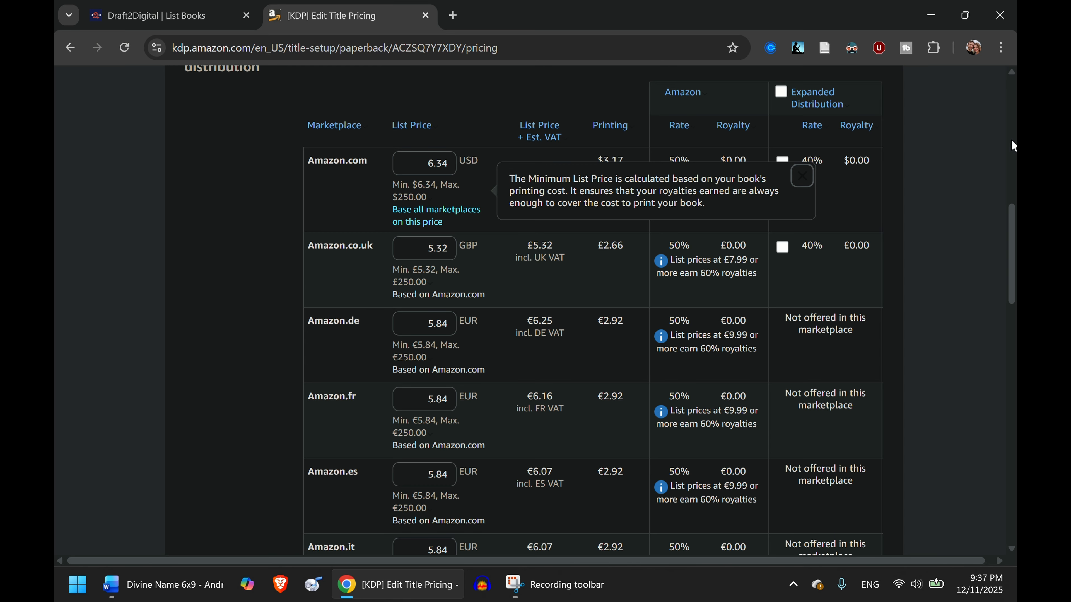
{"action": "mouse_move", "coordinate": [790, 102]}
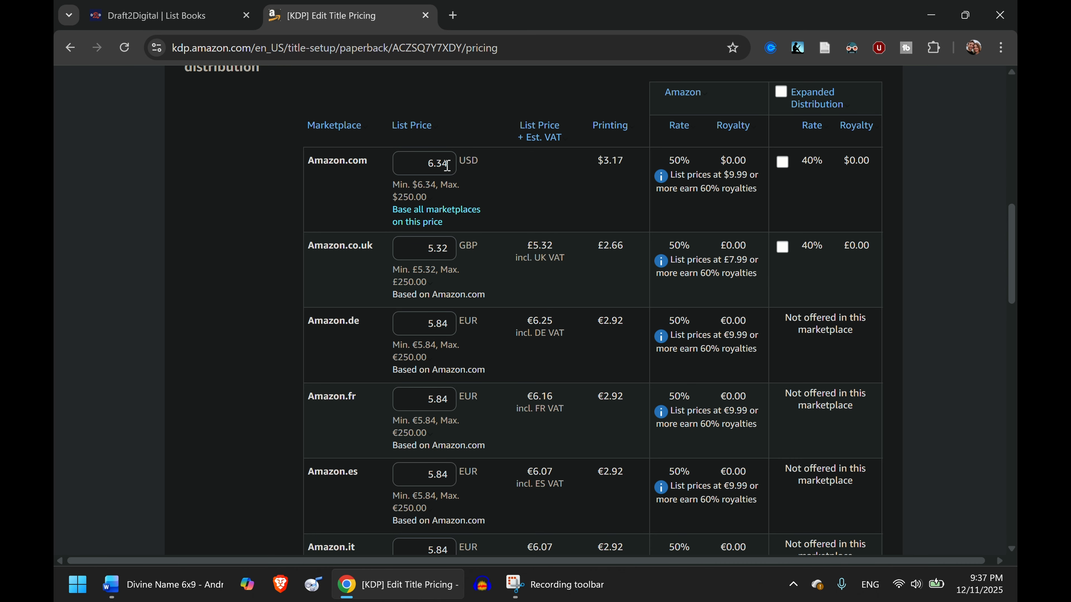
{"action": "left_click", "coordinate": [407, 185]}
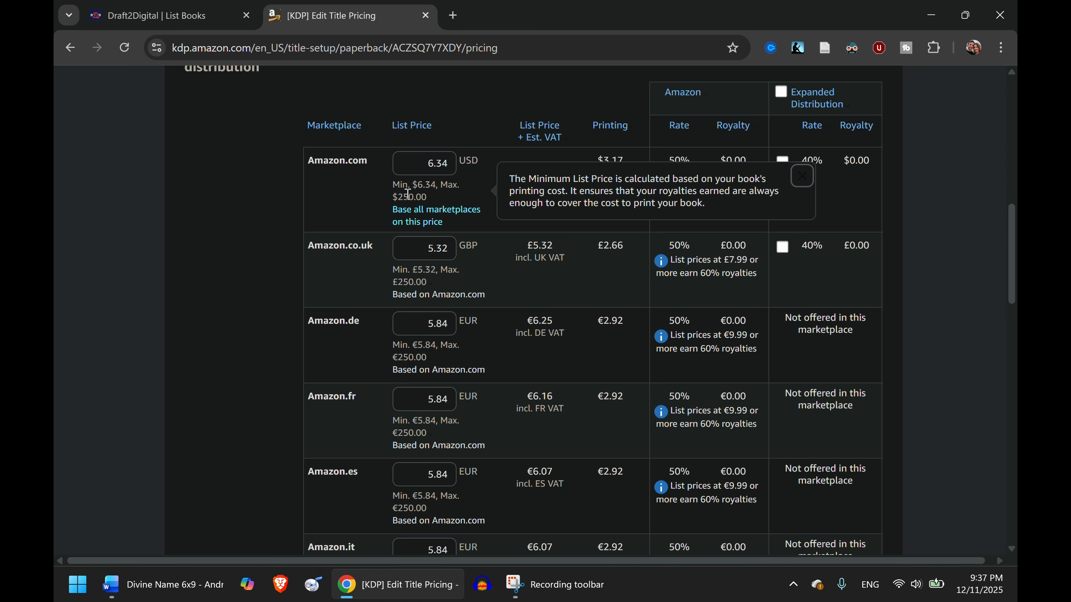
{"action": "left_click", "coordinate": [438, 164]}
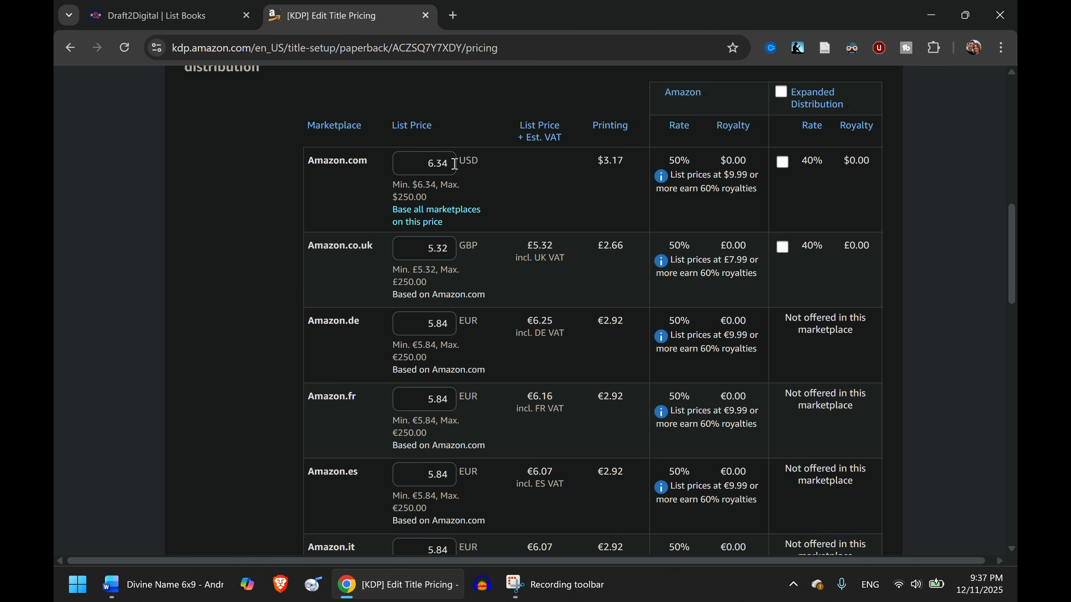
- Review the list prices and royalties of the other Amazon marketplaces, down to Amazon.com.au
{"action": "scroll", "coordinate": [358, 233], "scroll_direction": "down", "scroll_amount": 3}
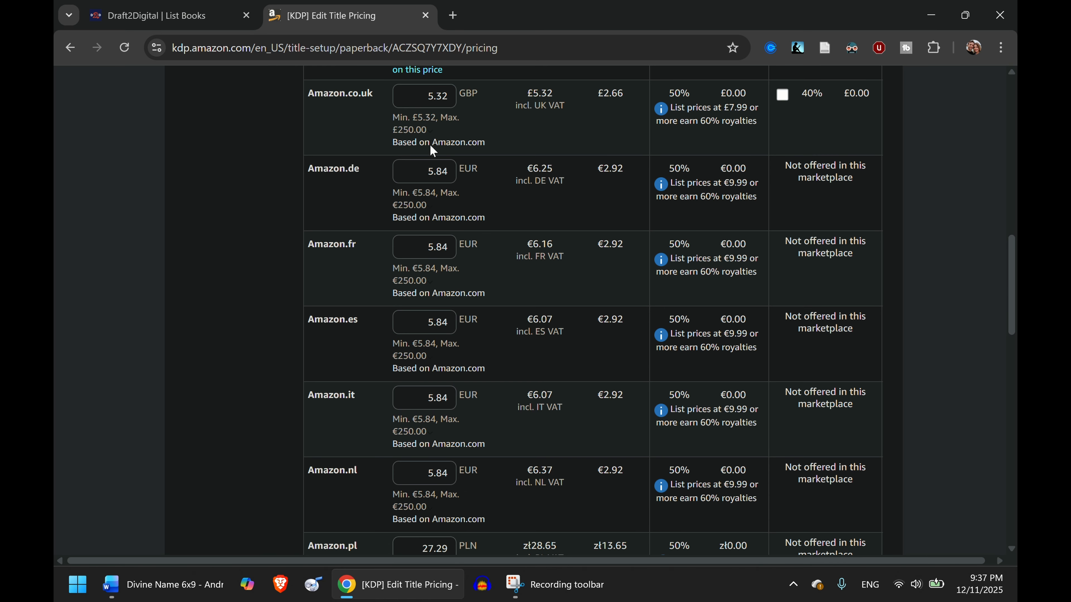
{"action": "scroll", "coordinate": [362, 380], "scroll_direction": "down", "scroll_amount": 5}
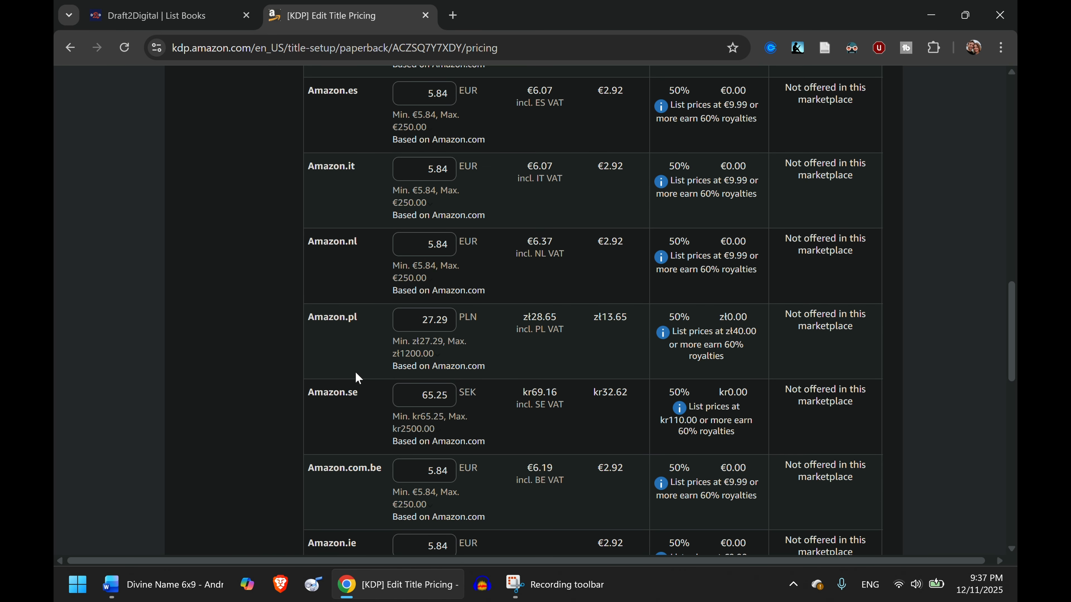
{"action": "scroll", "coordinate": [356, 372], "scroll_direction": "down", "scroll_amount": 5}
{"action": "scroll", "coordinate": [357, 369], "scroll_direction": "down", "scroll_amount": 3}
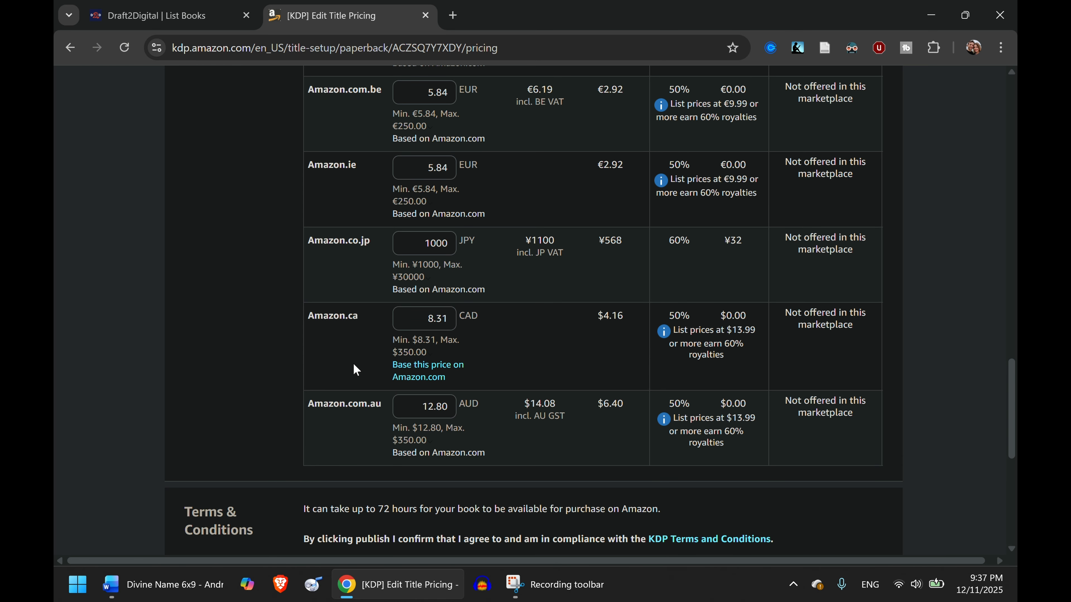
- Open the paperback details of Abolish the Jesus Trade for editing from the bookshelf
{"action": "scroll", "coordinate": [356, 370], "scroll_direction": "down", "scroll_amount": 2}
{"action": "scroll", "coordinate": [357, 370], "scroll_direction": "down", "scroll_amount": 6}
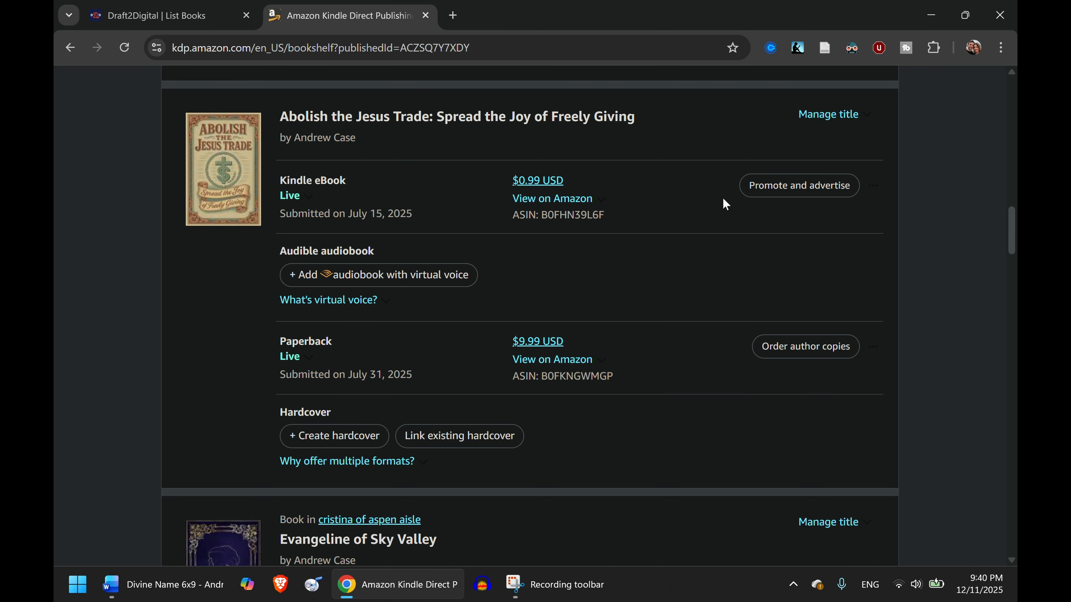
{"action": "left_click", "coordinate": [873, 348]}
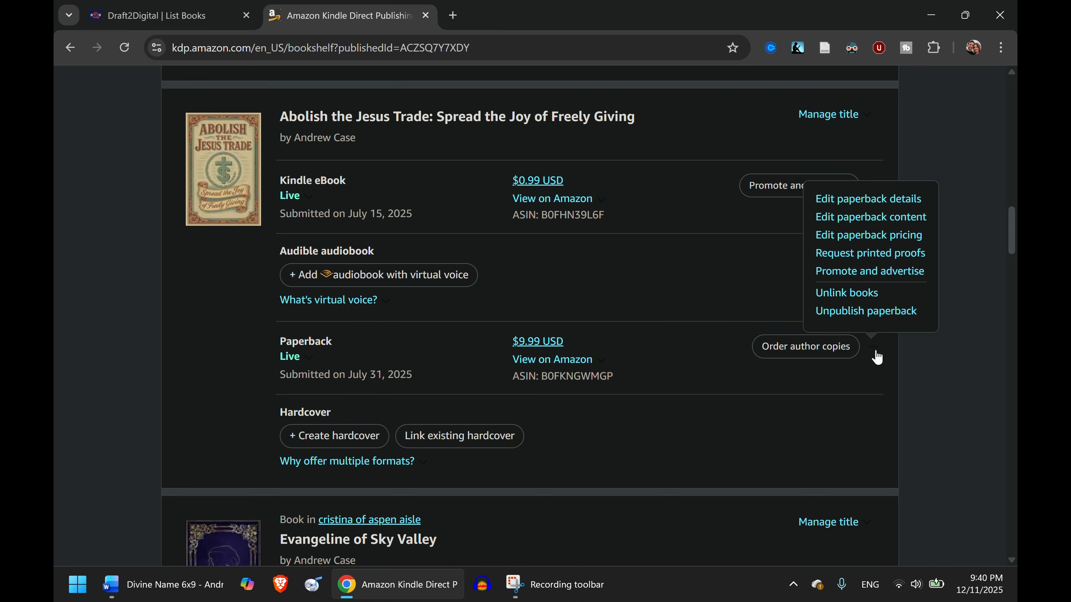
{"action": "left_click", "coordinate": [899, 210]}
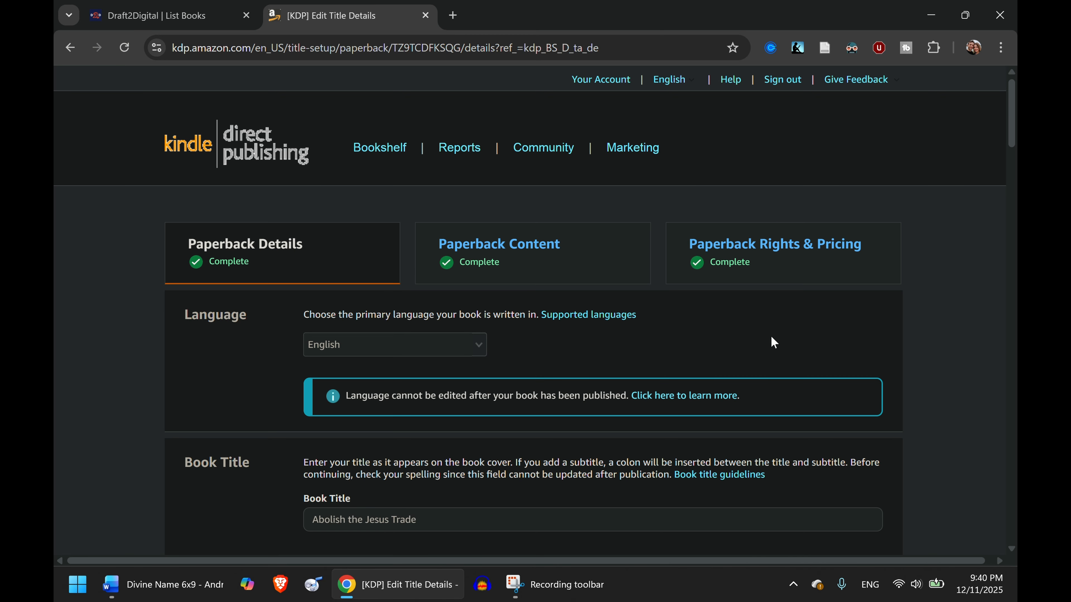
- Examine which paperback details can still be edited after publication, from language and title down to contributors and description
{"action": "scroll", "coordinate": [668, 328], "scroll_direction": "down", "scroll_amount": 1}
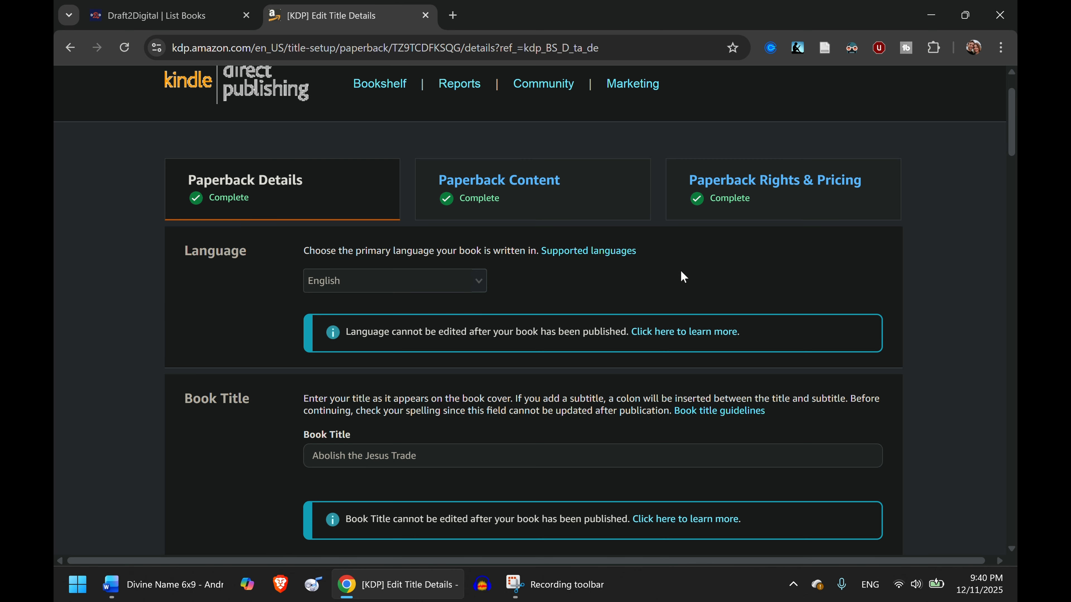
{"action": "scroll", "coordinate": [683, 277], "scroll_direction": "down", "scroll_amount": 2}
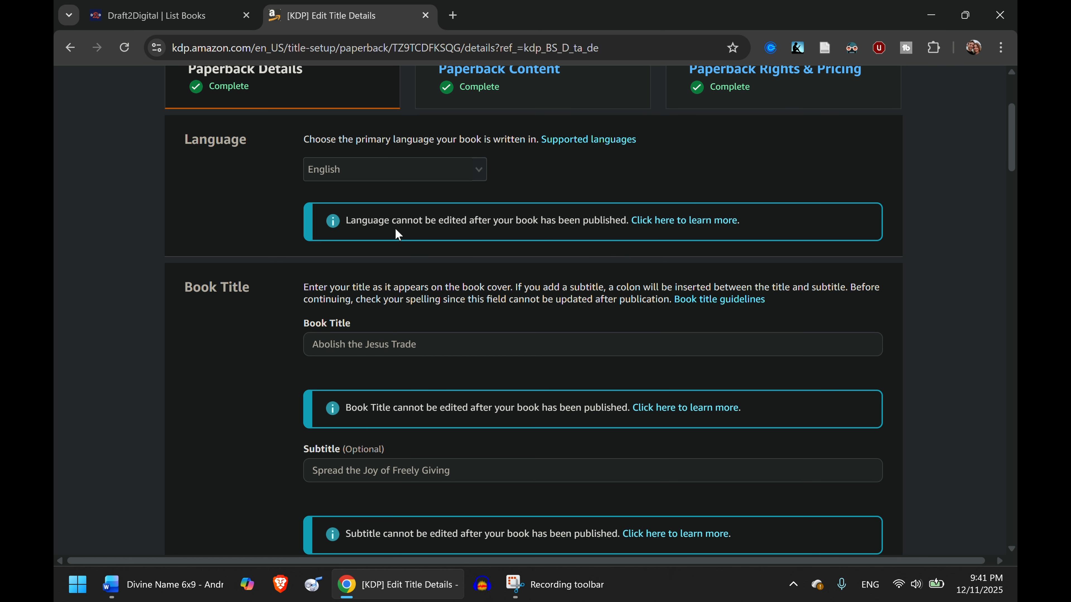
{"action": "scroll", "coordinate": [510, 354], "scroll_direction": "down", "scroll_amount": 2}
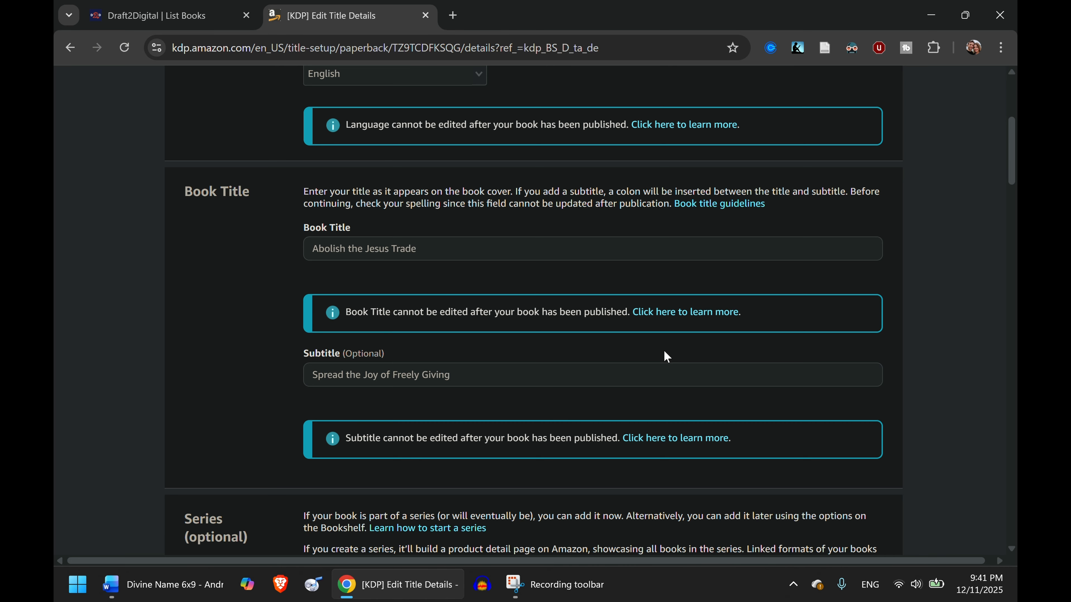
{"action": "scroll", "coordinate": [666, 357], "scroll_direction": "down", "scroll_amount": 3}
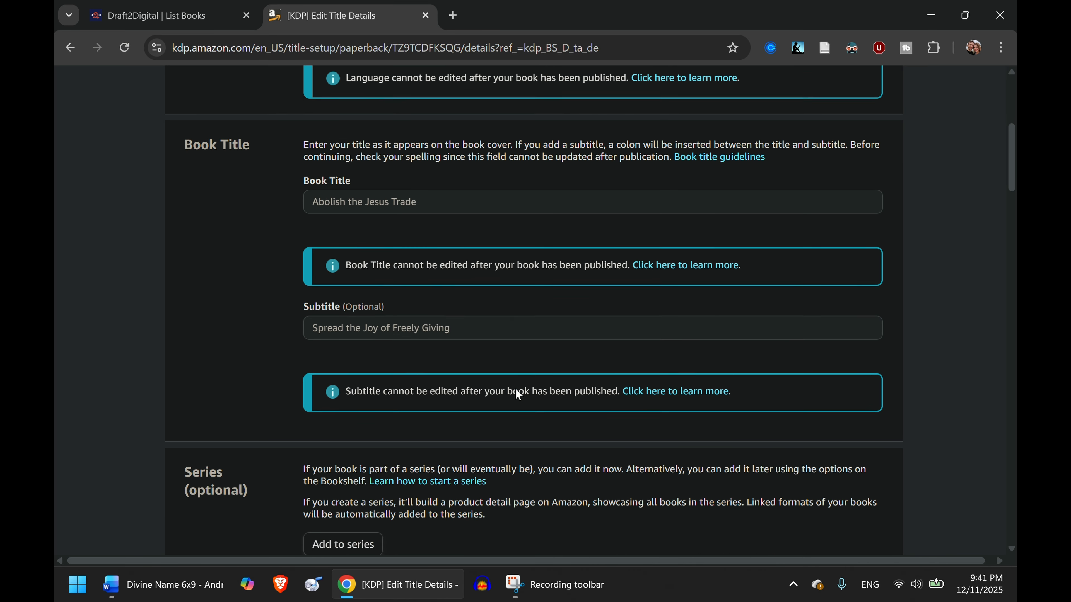
{"action": "scroll", "coordinate": [546, 393], "scroll_direction": "down", "scroll_amount": 7}
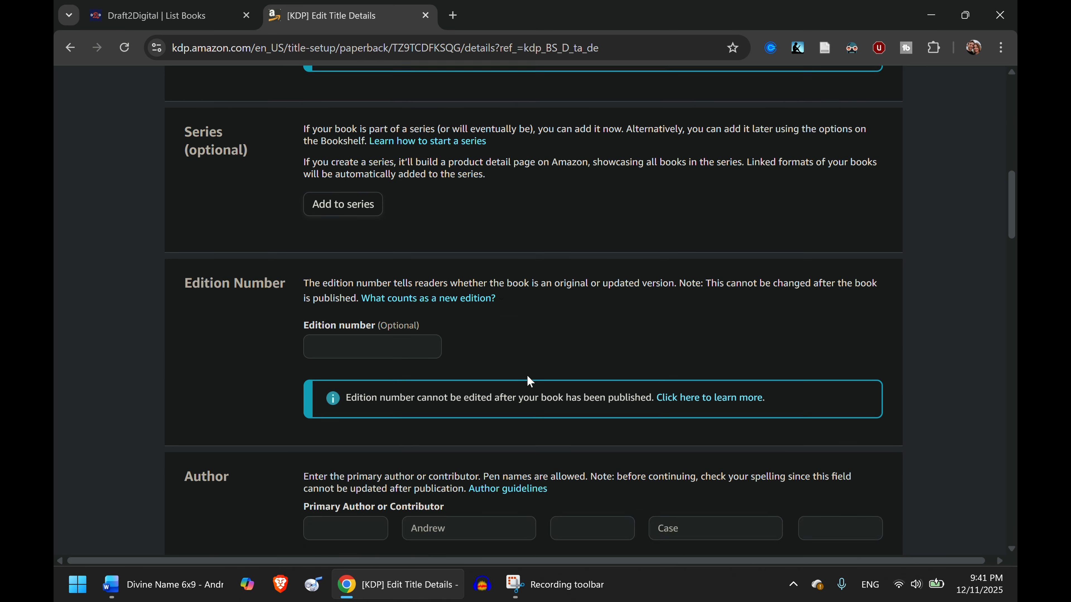
{"action": "scroll", "coordinate": [520, 373], "scroll_direction": "down", "scroll_amount": 6}
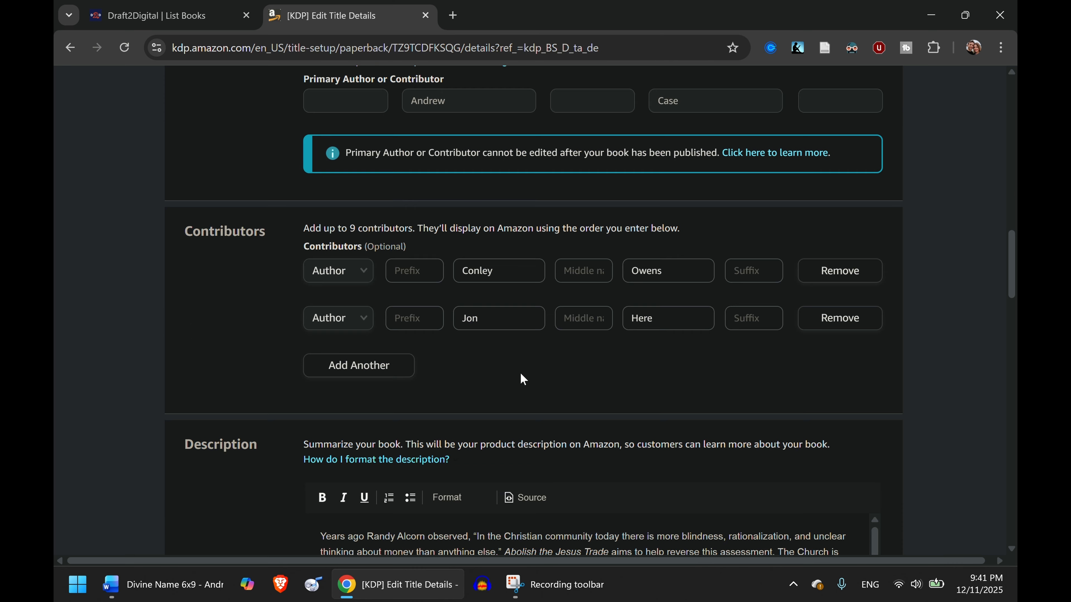
{"action": "scroll", "coordinate": [520, 373], "scroll_direction": "down", "scroll_amount": 5}
{"action": "scroll", "coordinate": [518, 367], "scroll_direction": "down", "scroll_amount": 1}
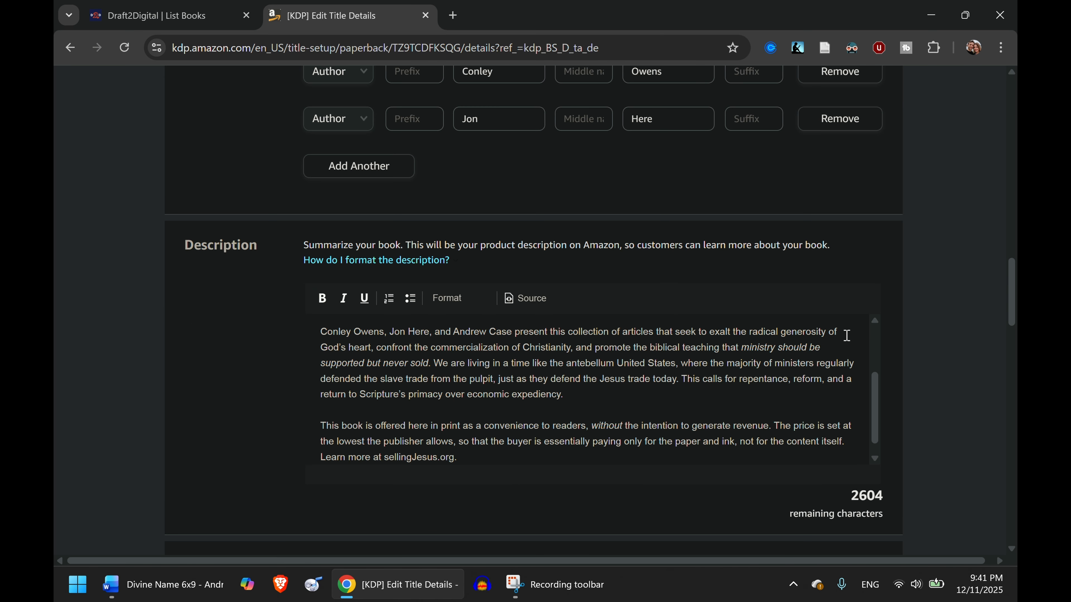
- Replace "Learn more at" in the description's last line with "You can get a free digital or print copy at"
{"action": "left_click_drag", "start_coordinate": [1012, 311], "coordinate": [1013, 328]}
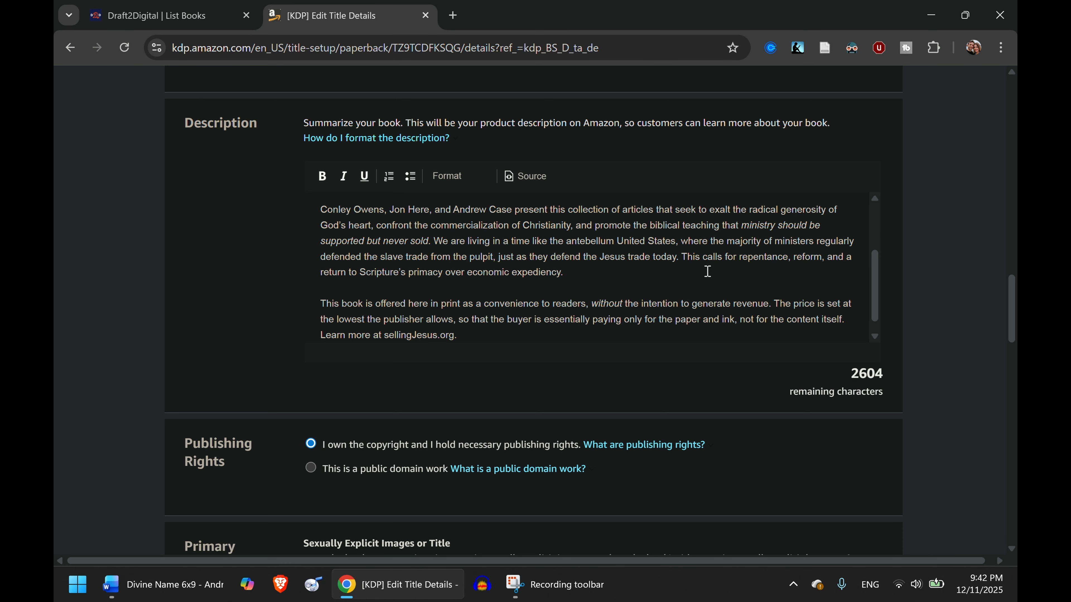
{"action": "scroll", "coordinate": [704, 277], "scroll_direction": "down", "scroll_amount": 3}
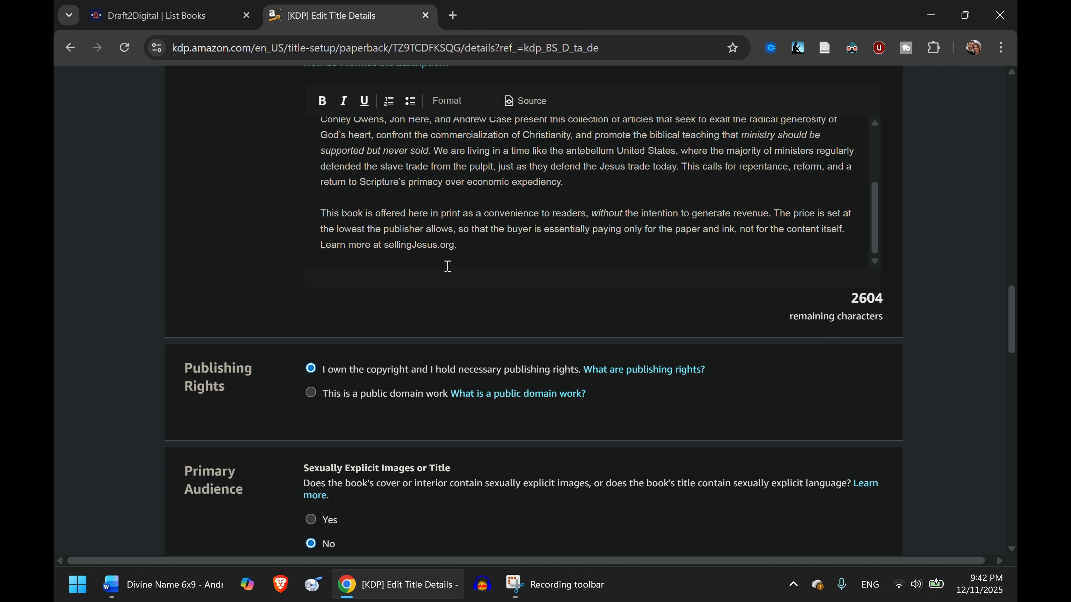
{"action": "left_click_drag", "start_coordinate": [321, 244], "coordinate": [383, 245]}
{"action": "type", "text": "You can get a free digital or print copy at"}
{"action": "scroll", "coordinate": [737, 357], "scroll_direction": "down", "scroll_amount": 2}
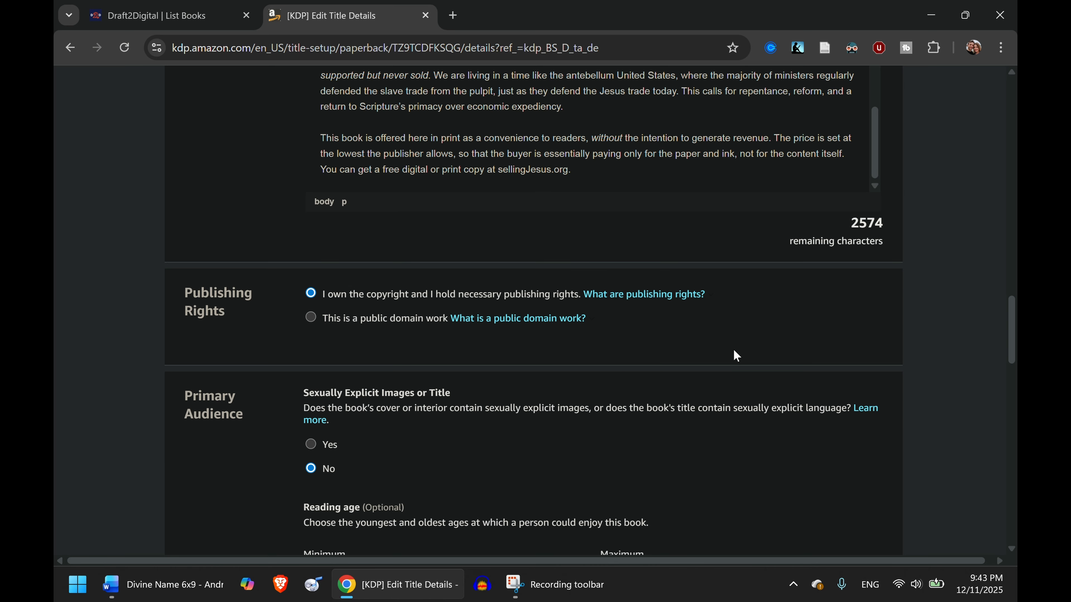
- Check the categories and keywords, then save the paperback details and go on to the rights and pricing page
{"action": "scroll", "coordinate": [737, 356], "scroll_direction": "down", "scroll_amount": 10}
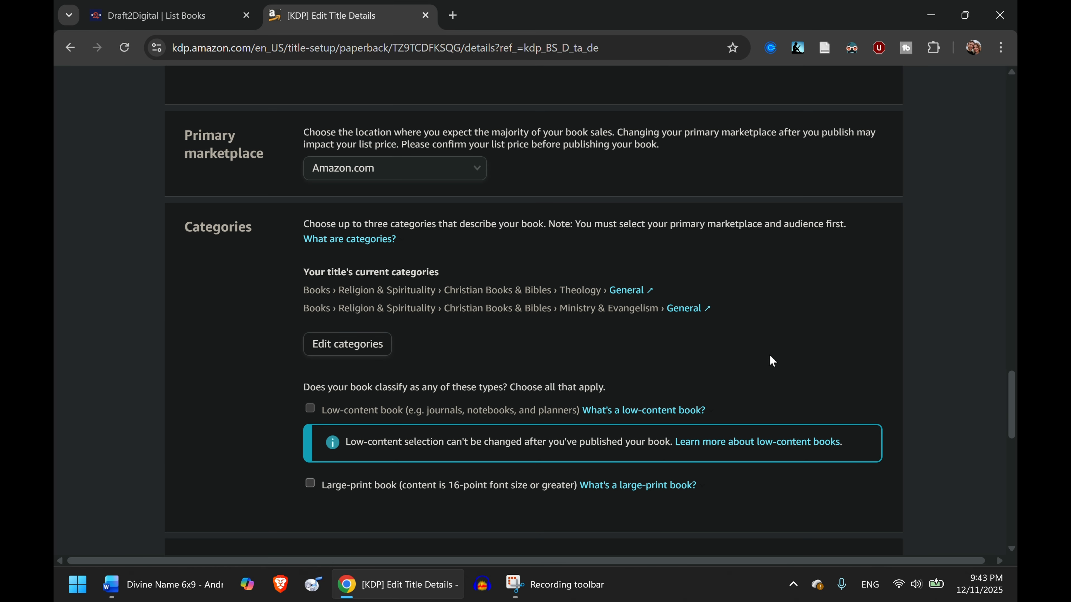
{"action": "scroll", "coordinate": [771, 361], "scroll_direction": "down", "scroll_amount": 9}
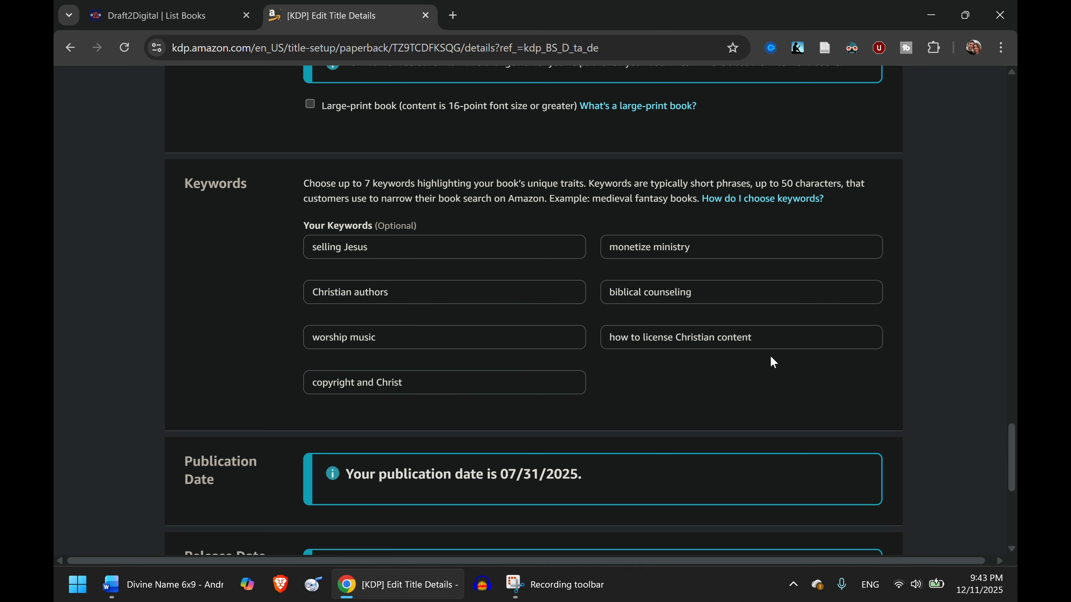
{"action": "scroll", "coordinate": [771, 356], "scroll_direction": "down", "scroll_amount": 7}
{"action": "left_click", "coordinate": [796, 349]}
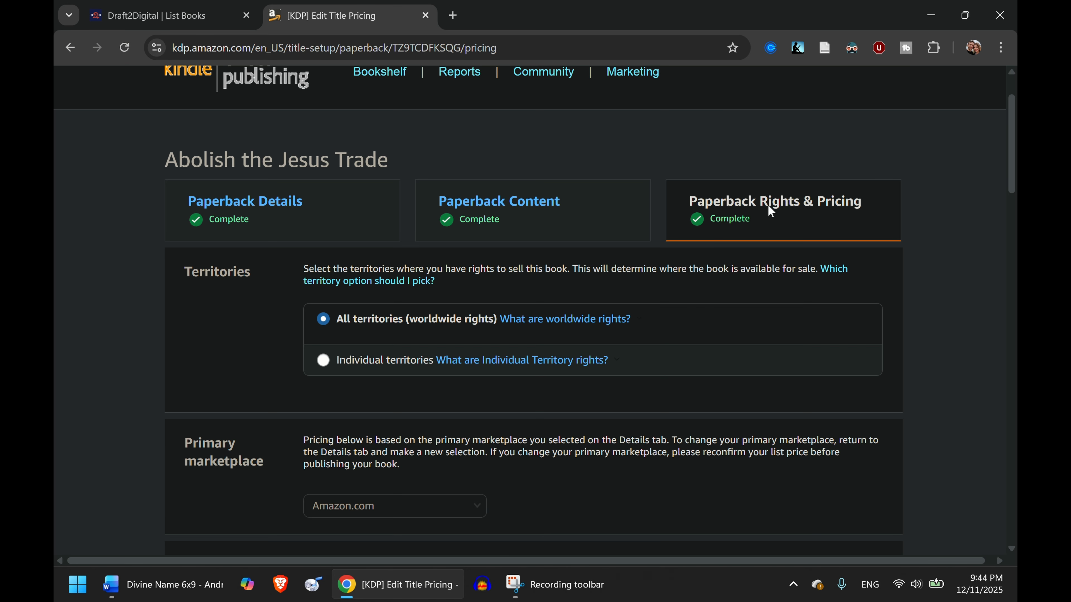
- Publish the updated Abolish the Jesus Trade paperback and look through the titles on the bookshelf
{"action": "left_click_drag", "start_coordinate": [1012, 175], "coordinate": [1007, 507]}
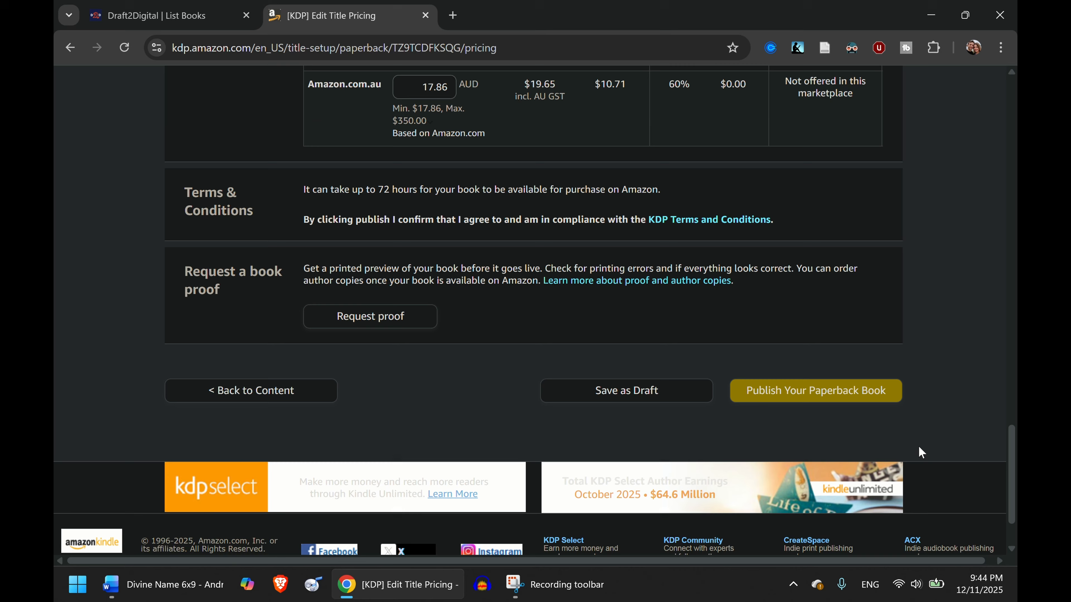
{"action": "left_click", "coordinate": [787, 401]}
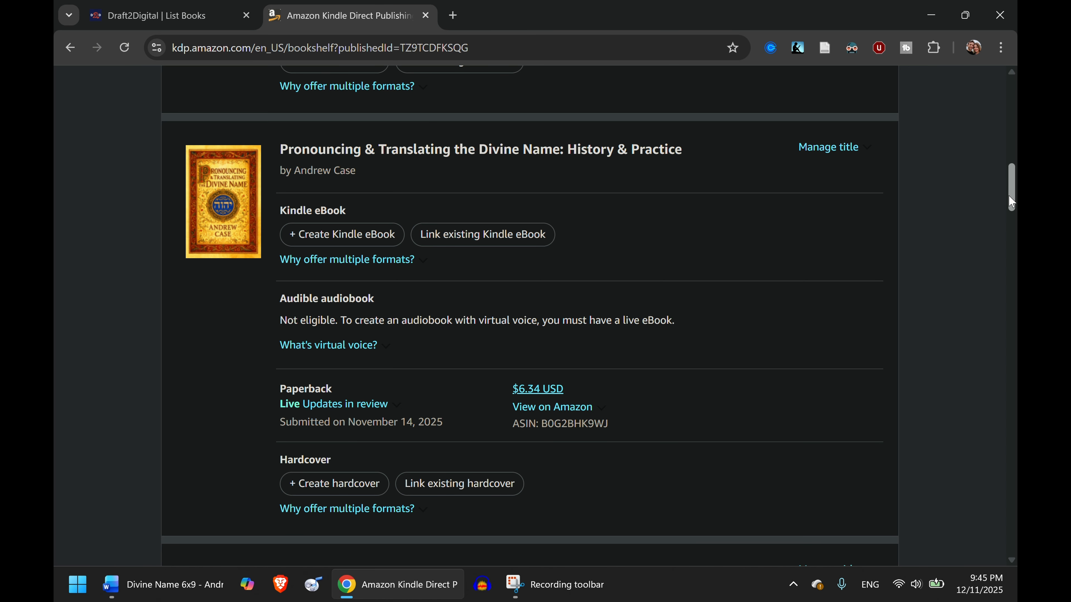
{"action": "scroll", "coordinate": [670, 401], "scroll_direction": "down", "scroll_amount": 10}
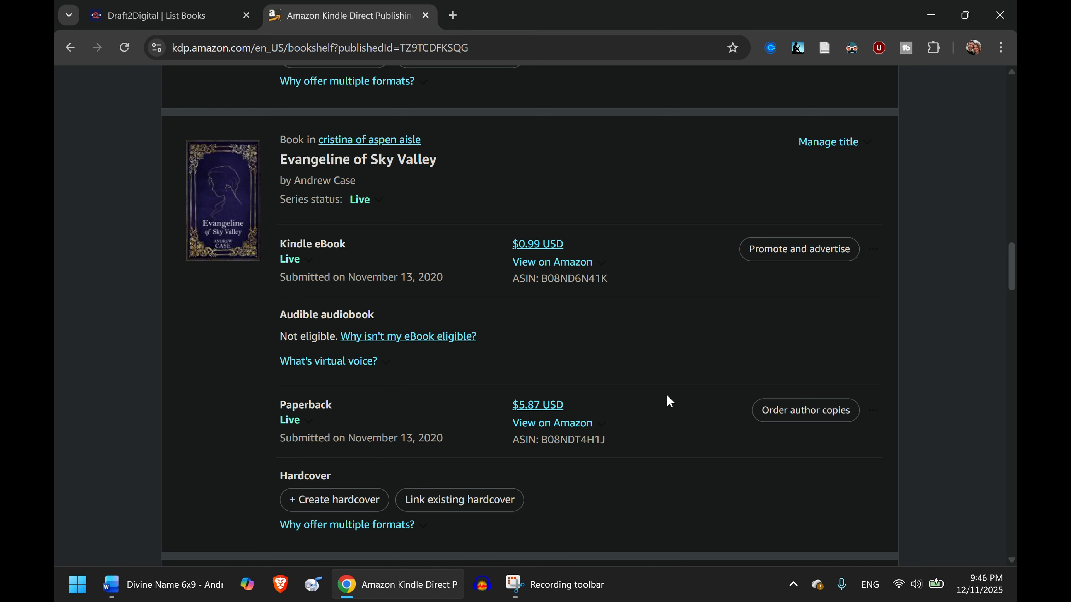